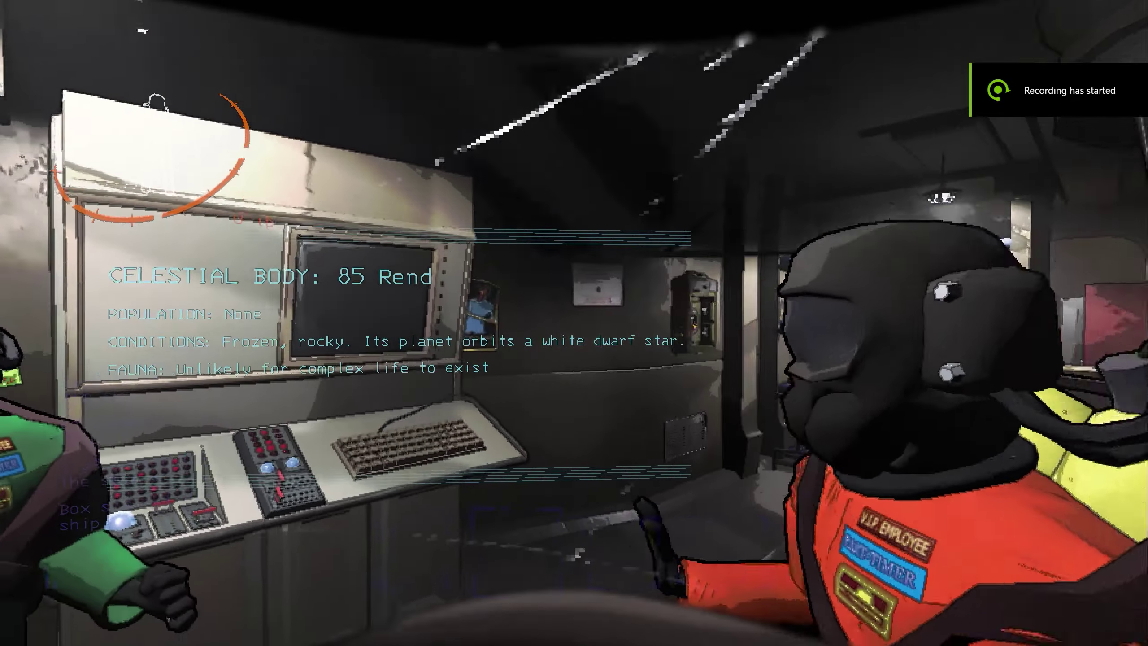
Step: Walk out the ship door onto Rend's deck and climb onto the ladder
key(w)
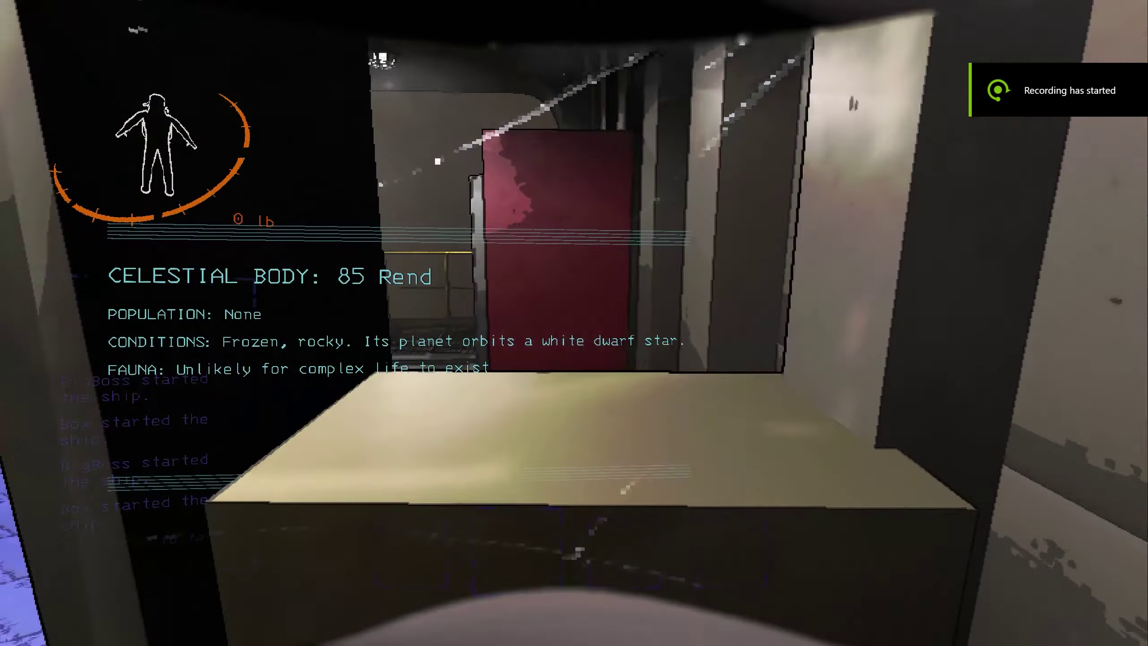
key(w)
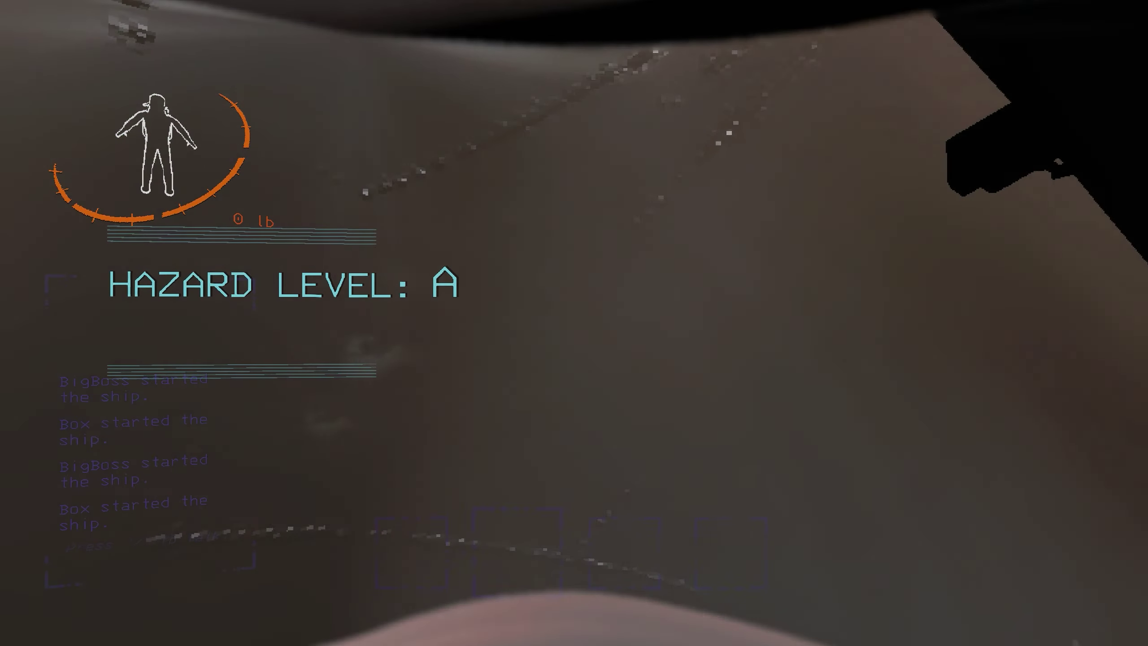
key(w)
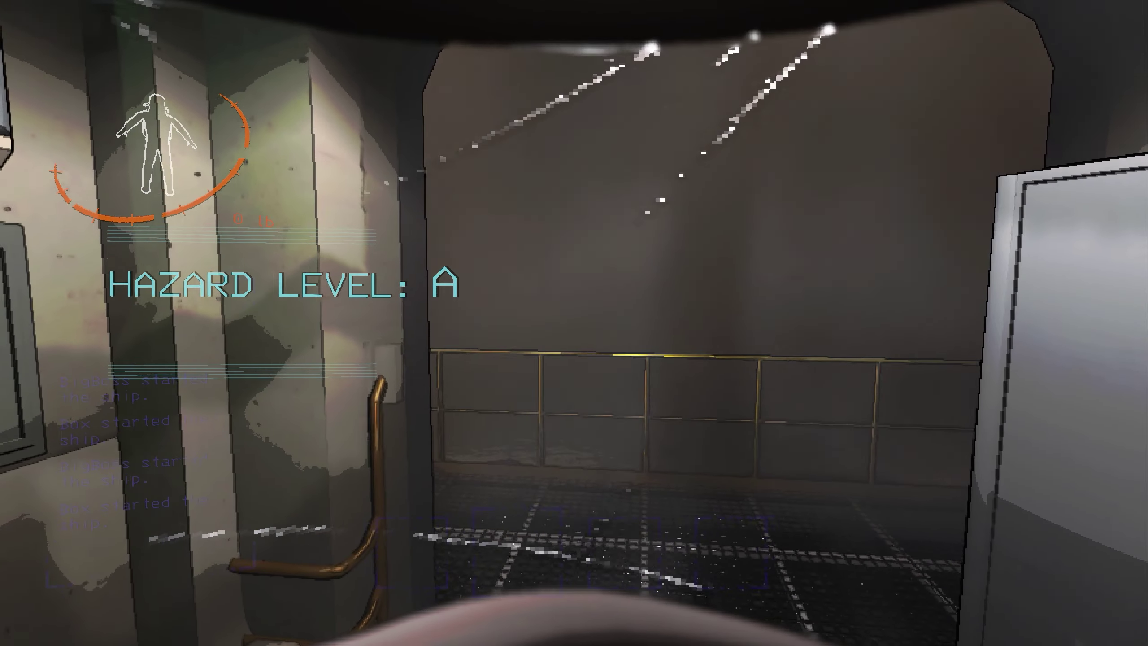
key(w)
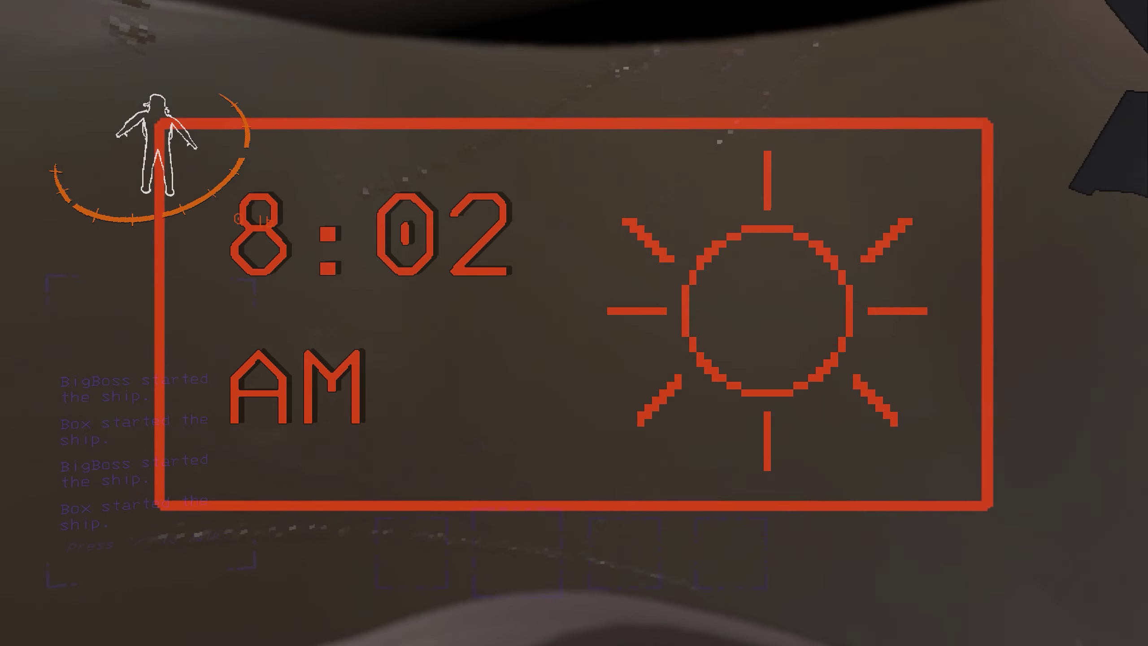
key(s)
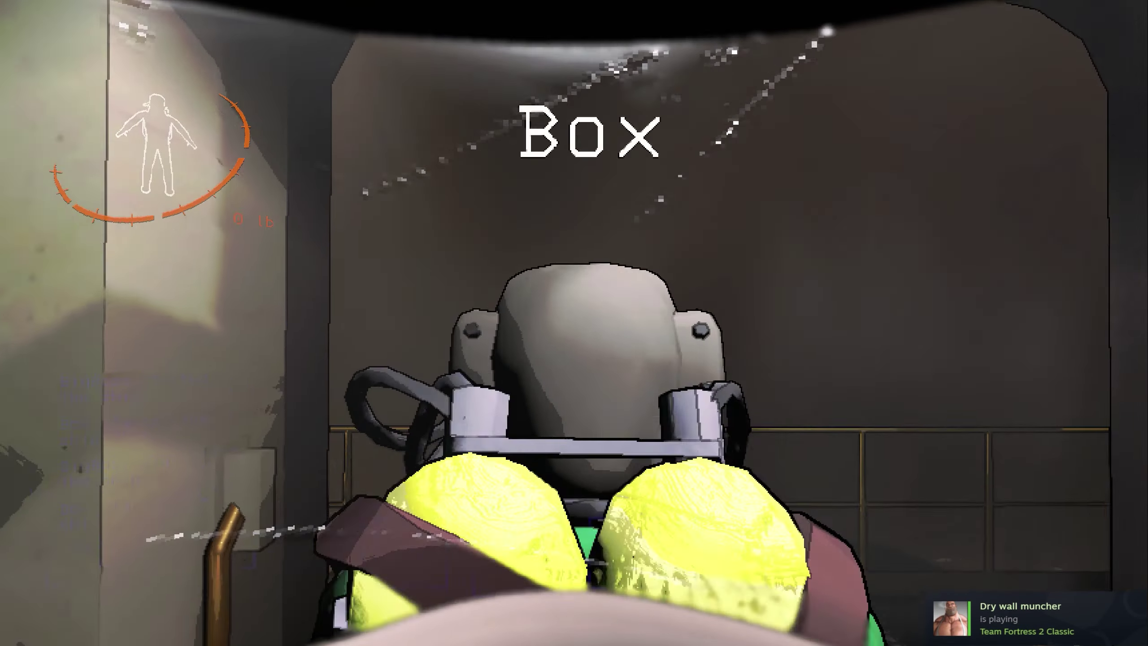
key(w)
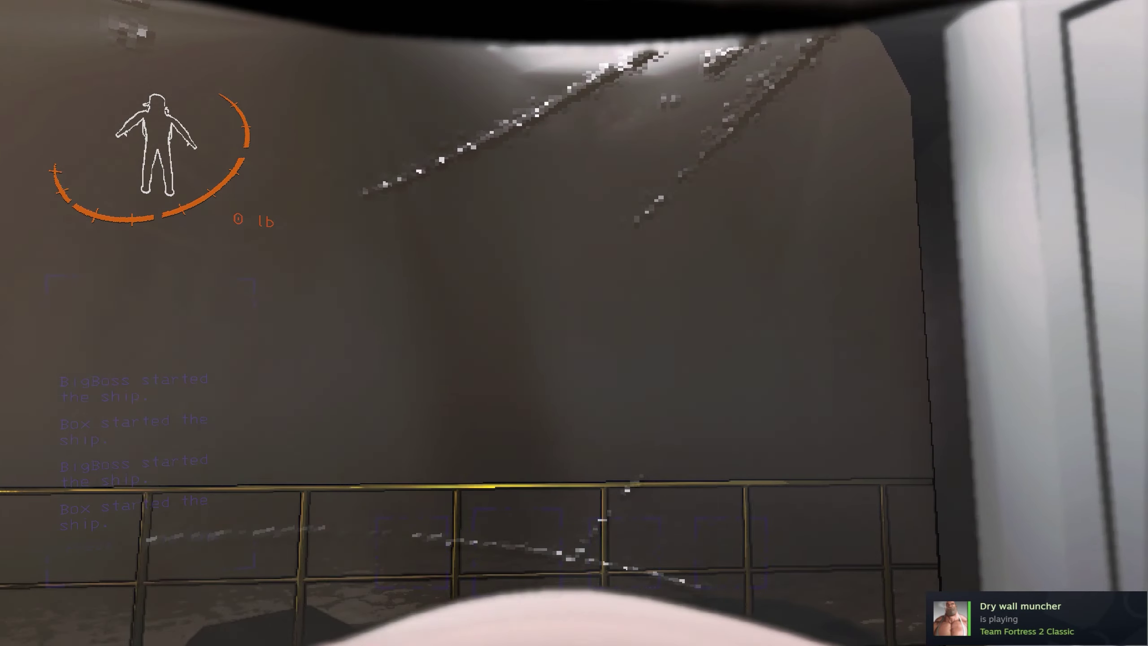
key(w)
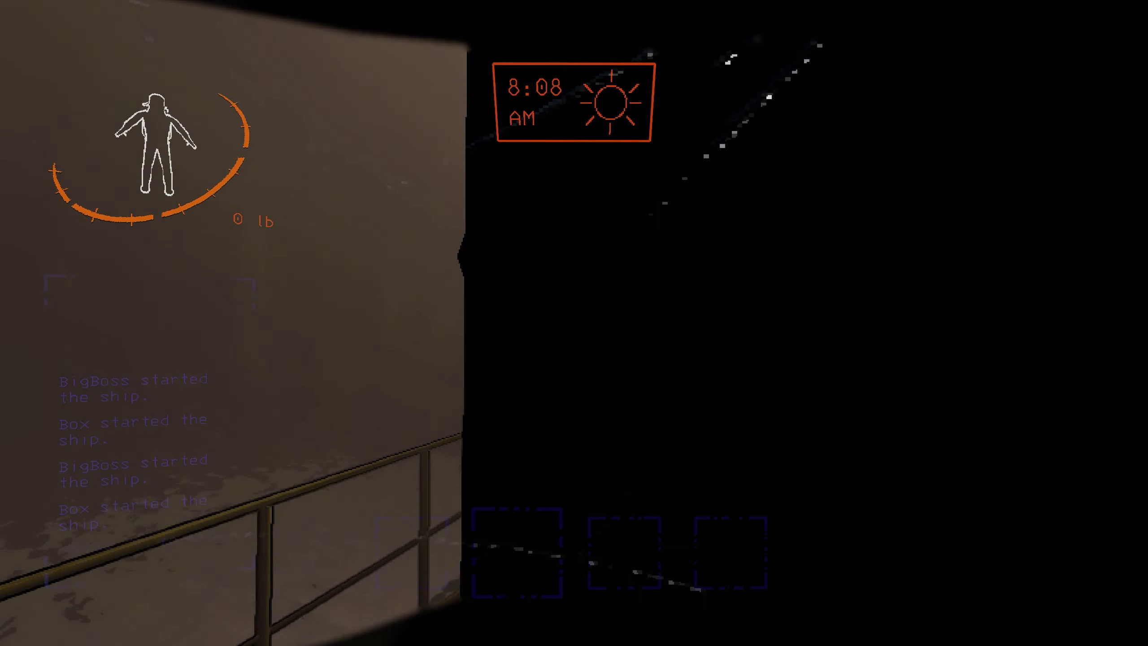
key(e)
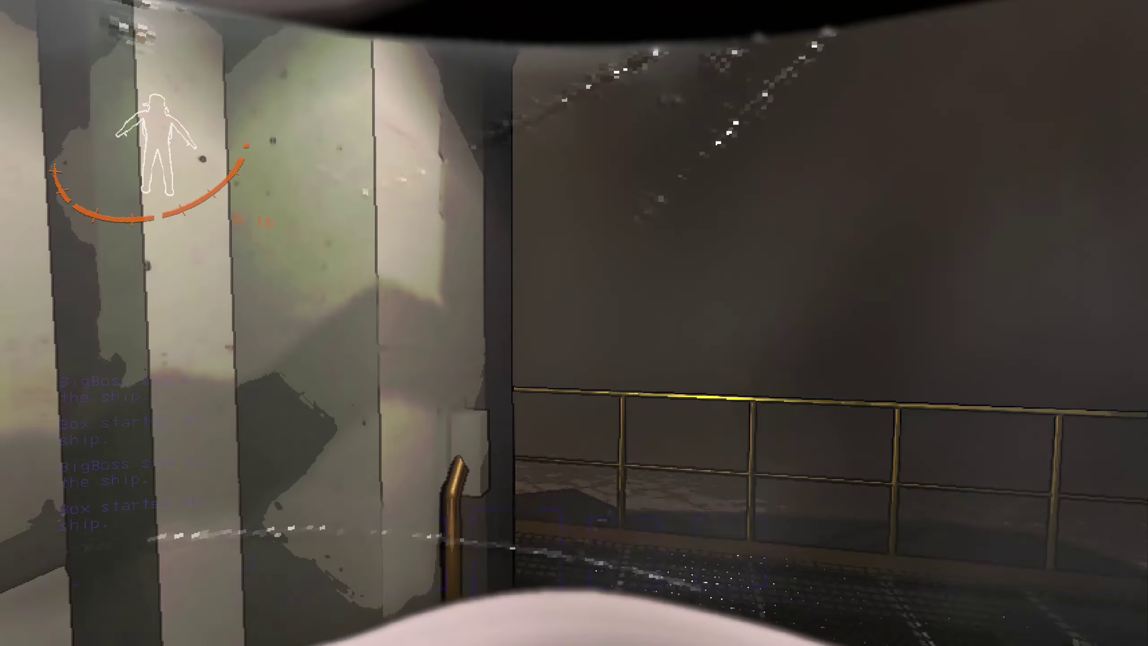
Step: Return into the cabin, close the red cabinet, and walk to the suit rack
key(w)
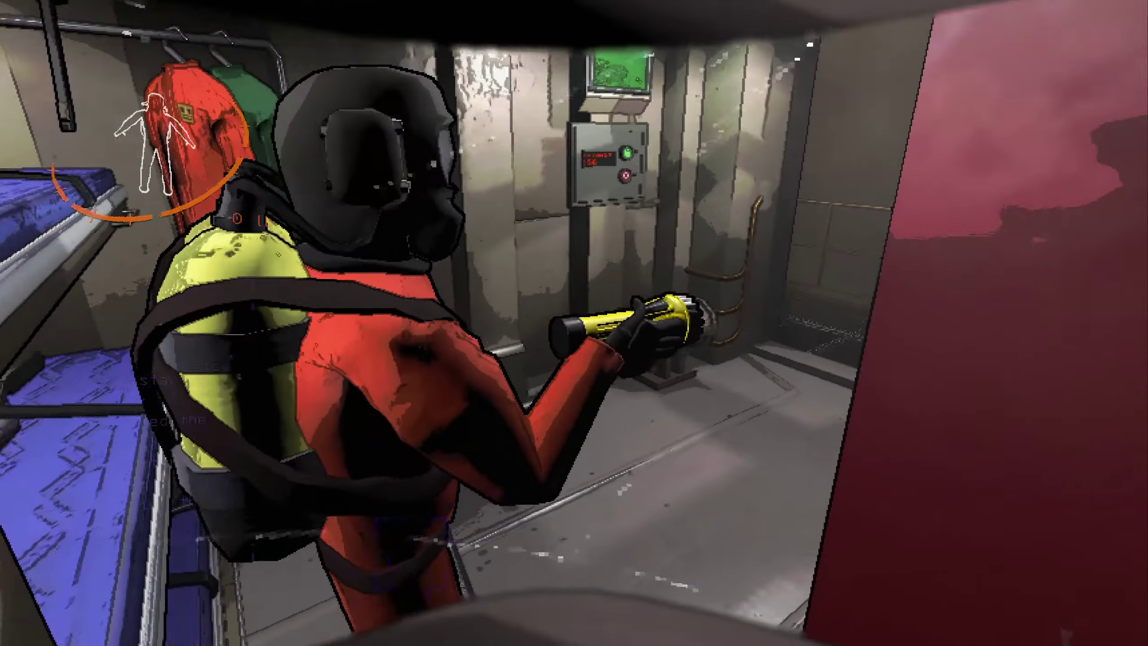
key(w)
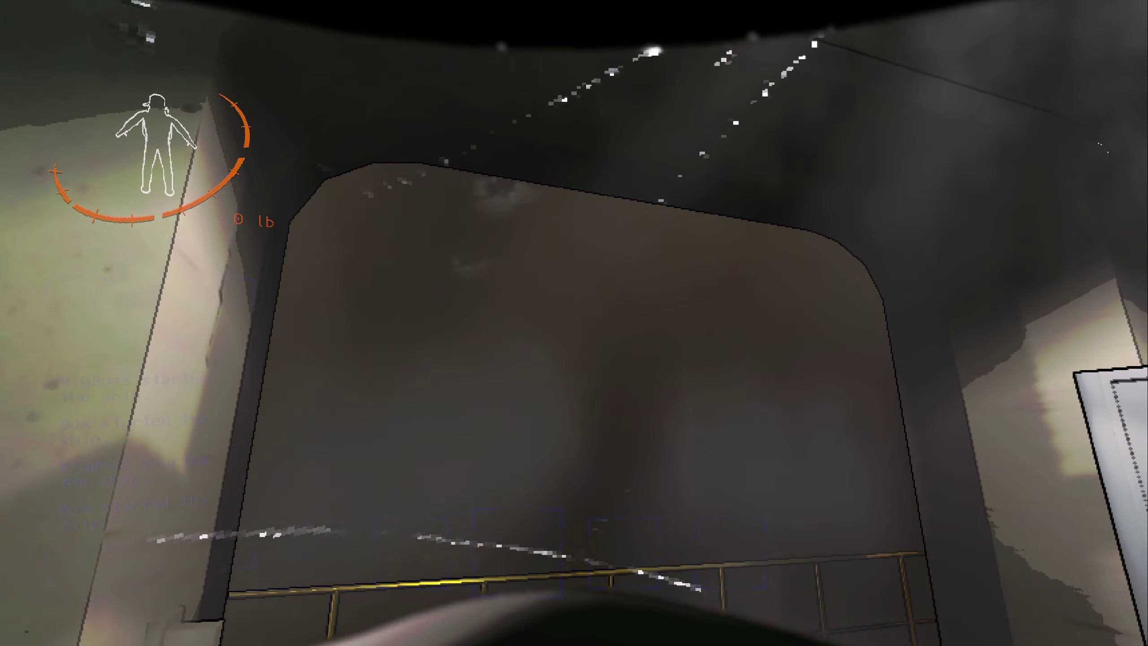
key(w)
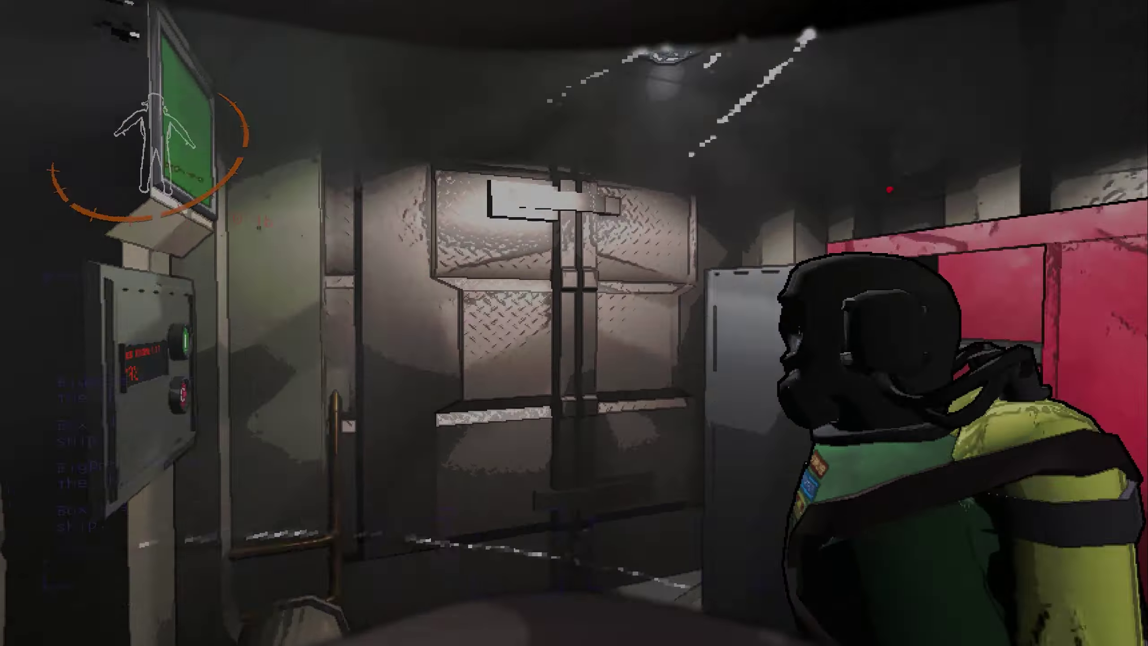
key(w)
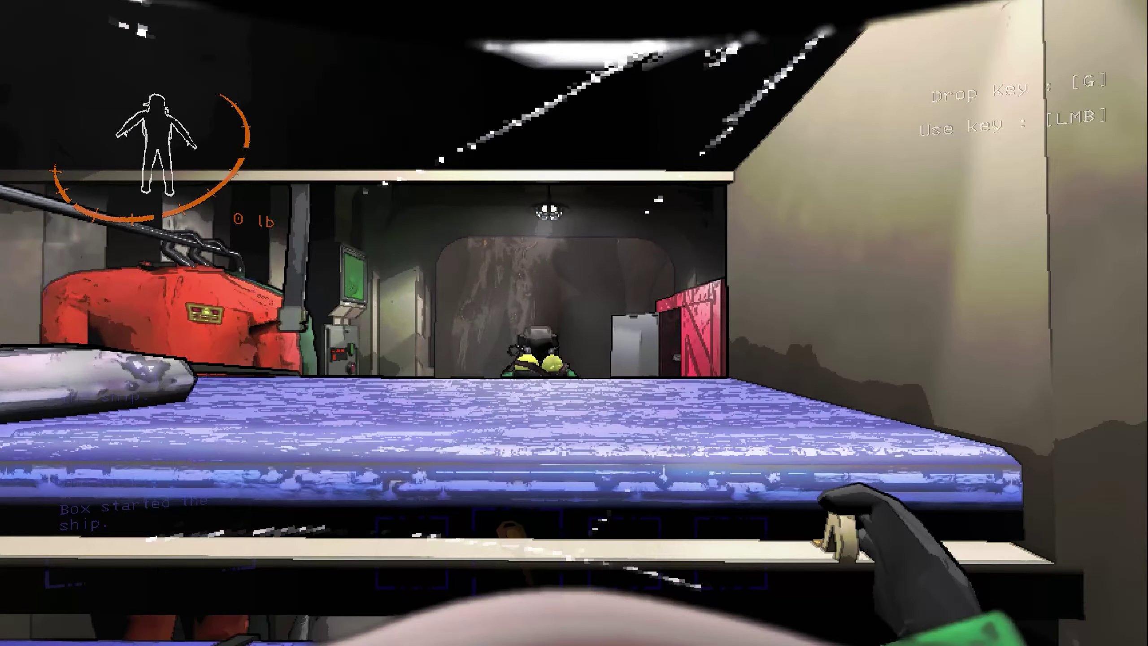
key(w)
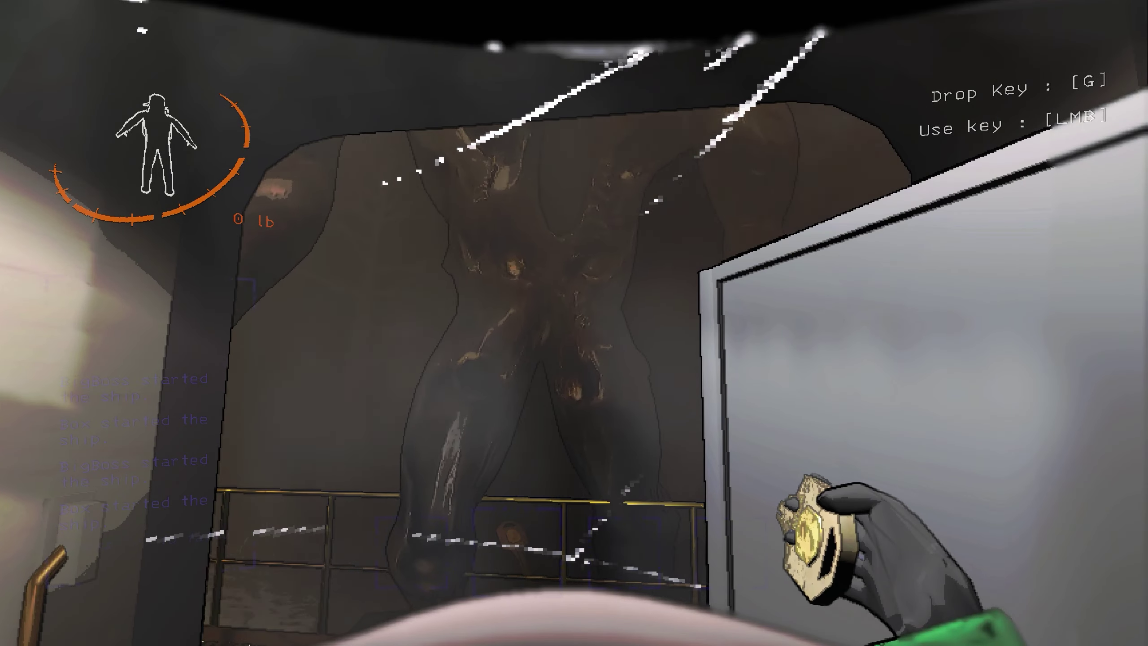
key(s)
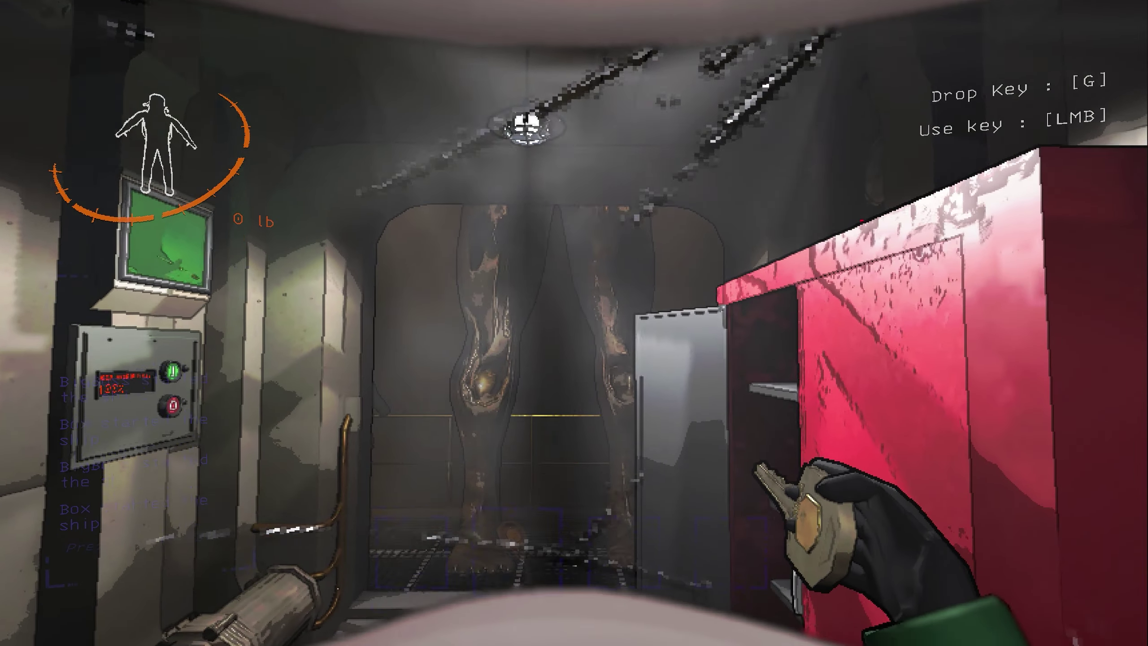
key(w)
key(e)
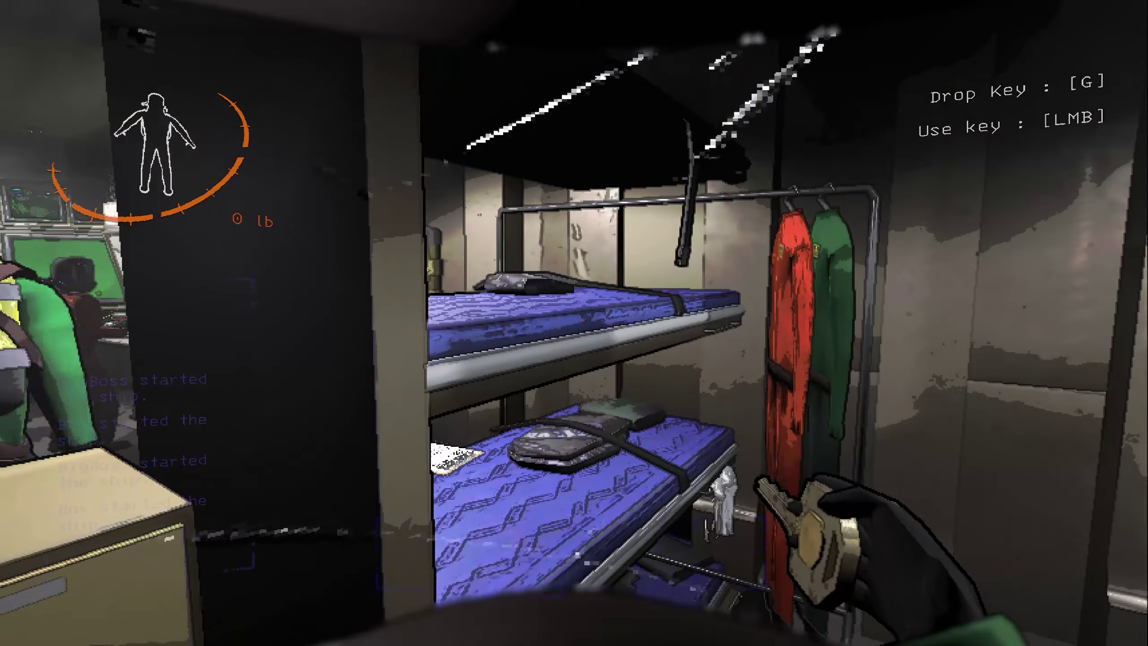
key(w)
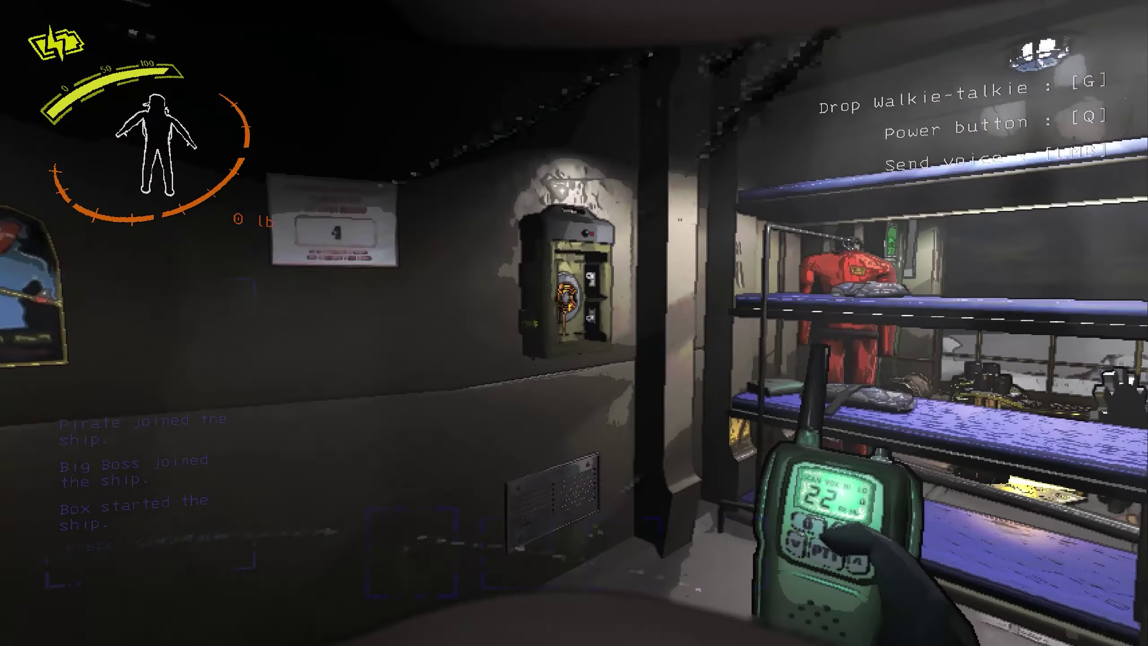
Step: Charge the walkie-talkie at the wall station and step out onto the deck
key(e)
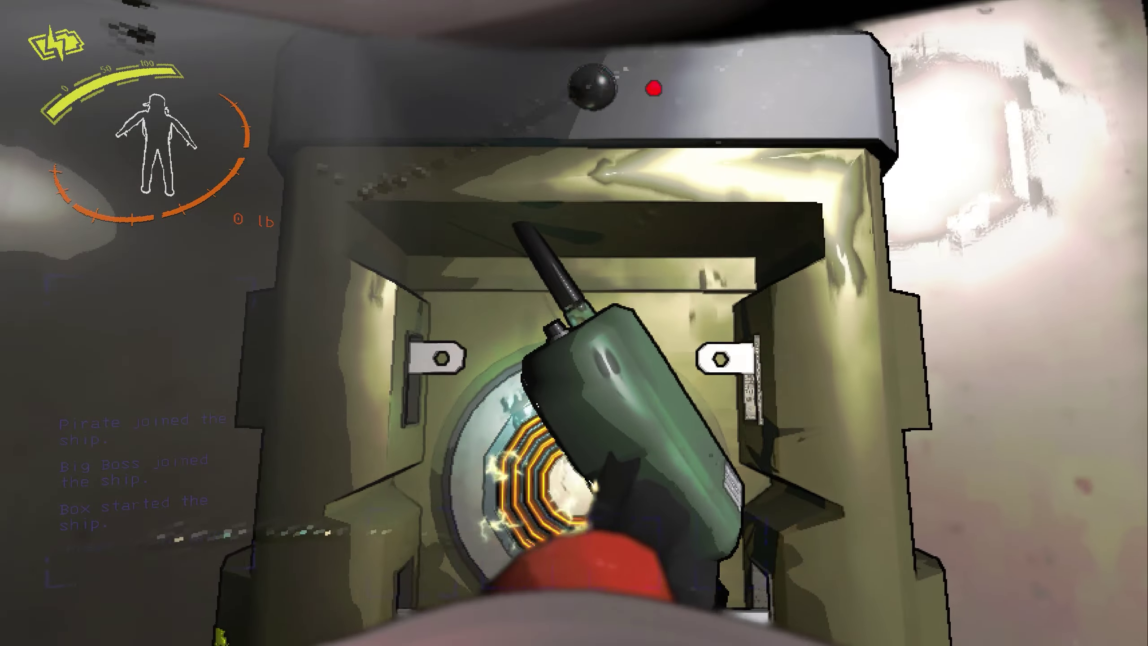
key(w)
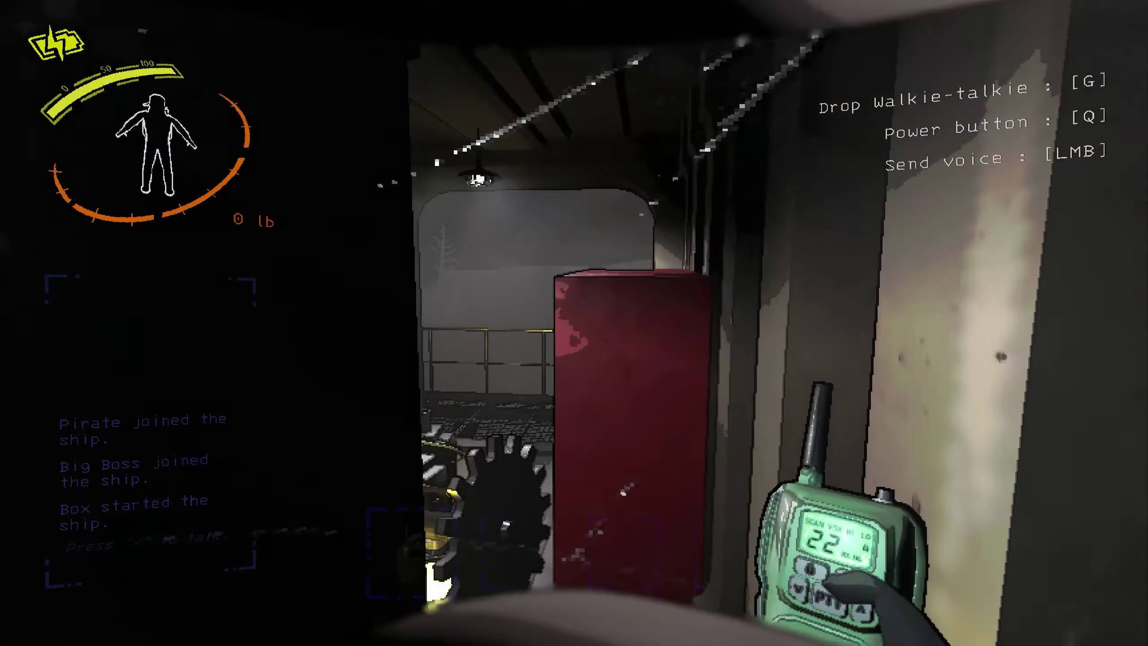
key(w)
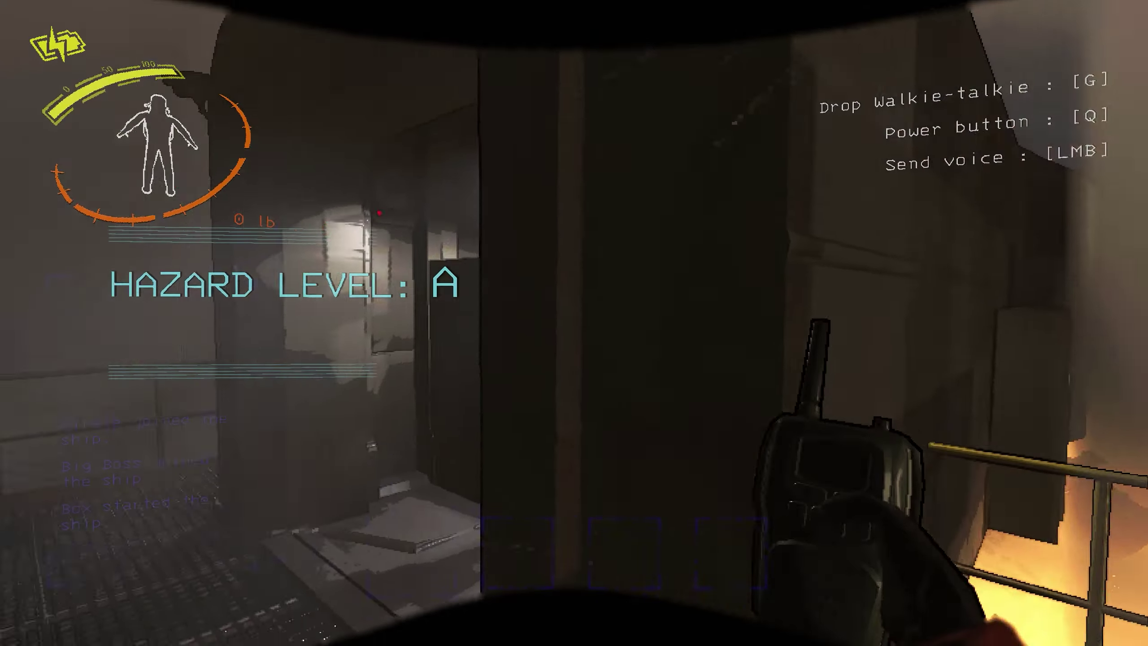
Step: Cross the foggy snowfield past the lamp posts to the main entrance, radioing the crew
key(w)
key(w)
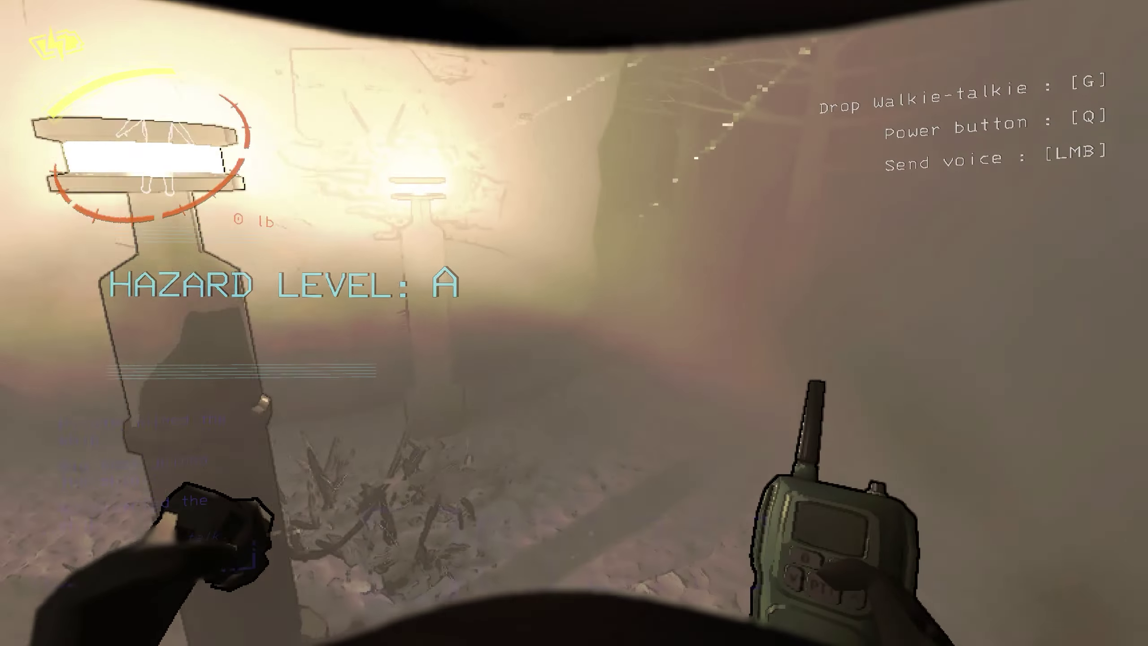
key(w)
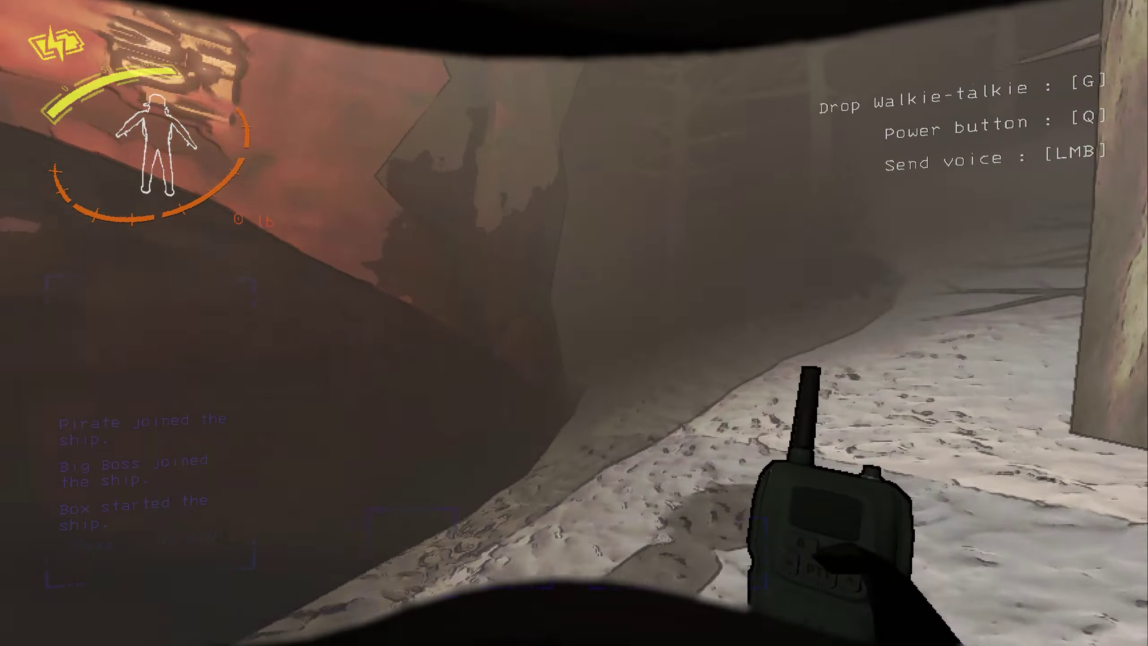
key(w)
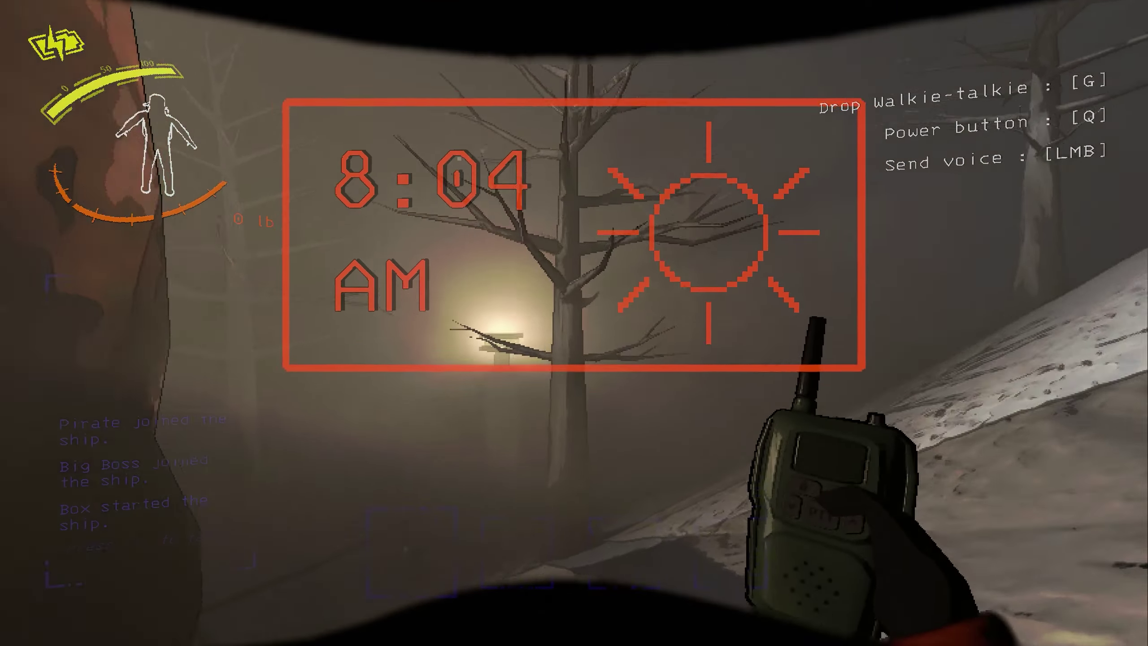
key(w)
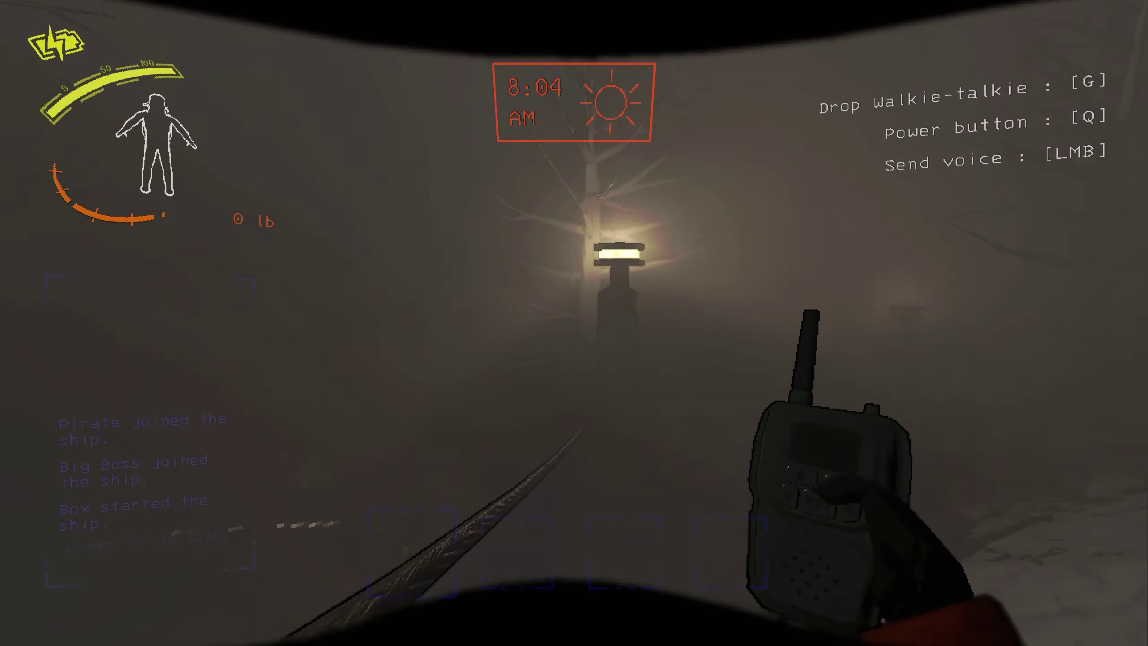
key(w)
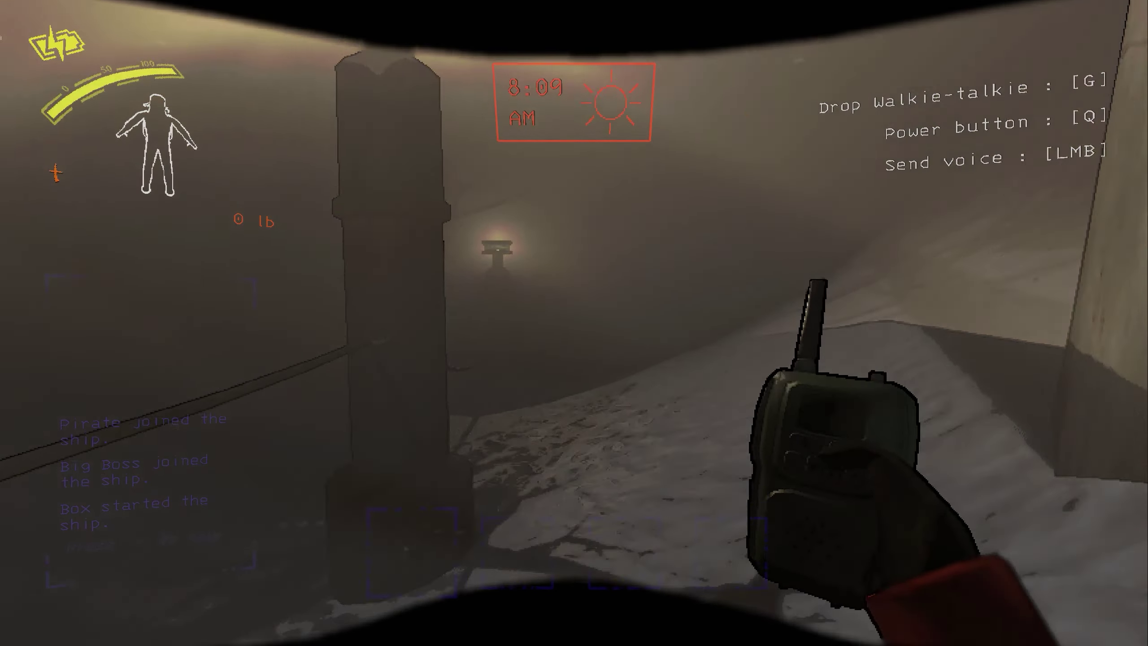
key(w)
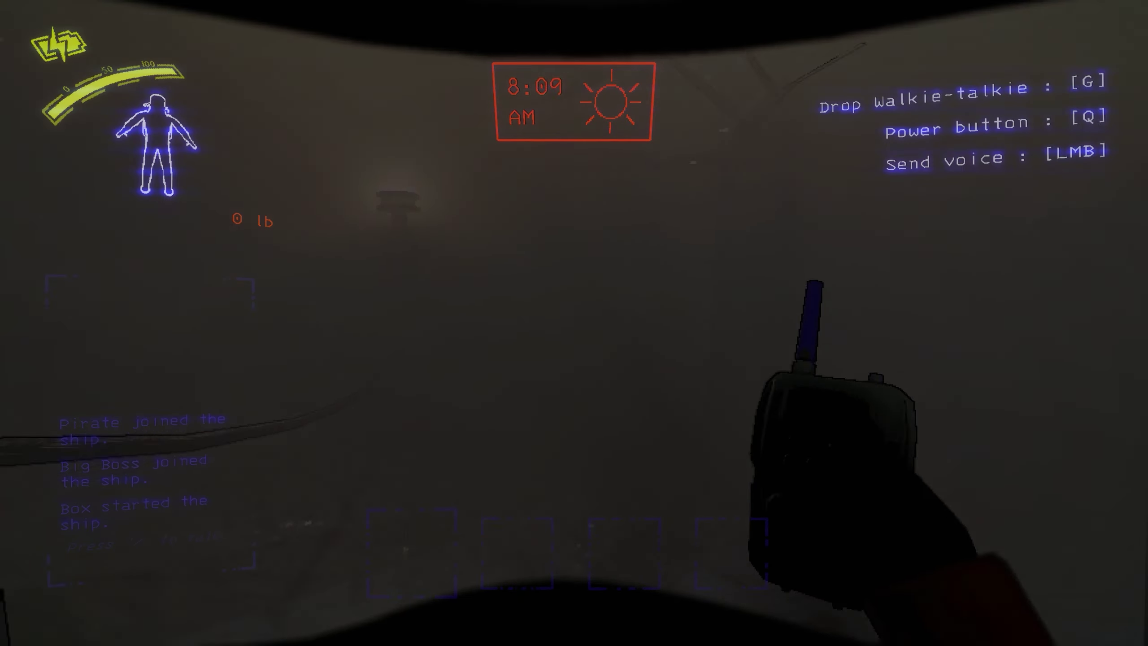
key(w)
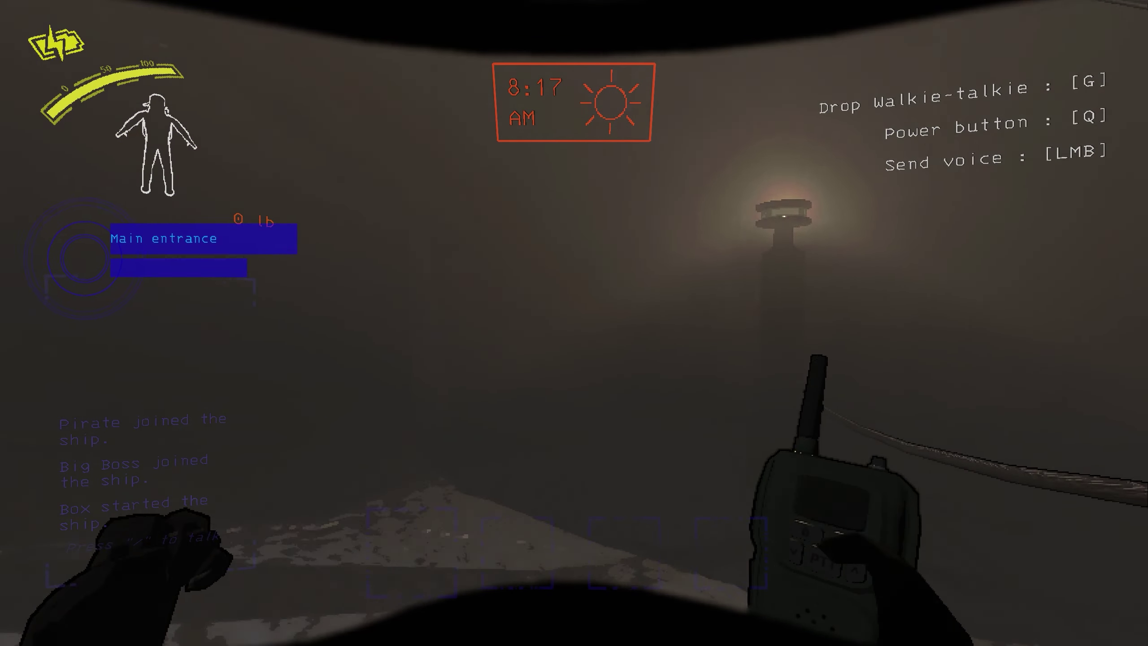
key(w)
click(574, 322)
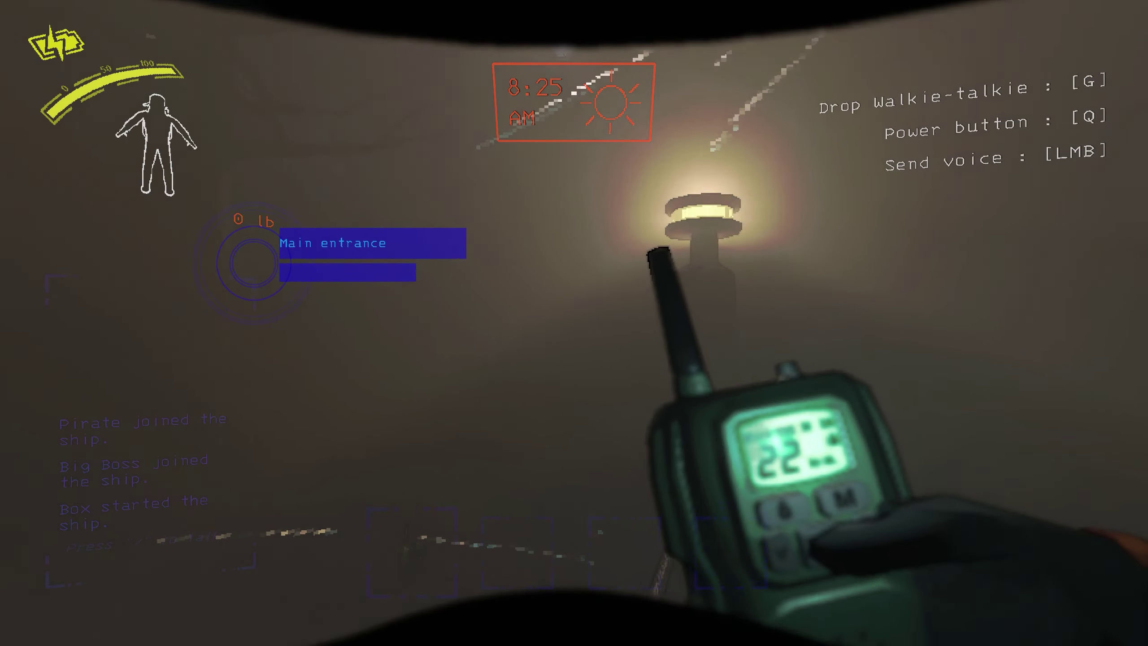
key(w)
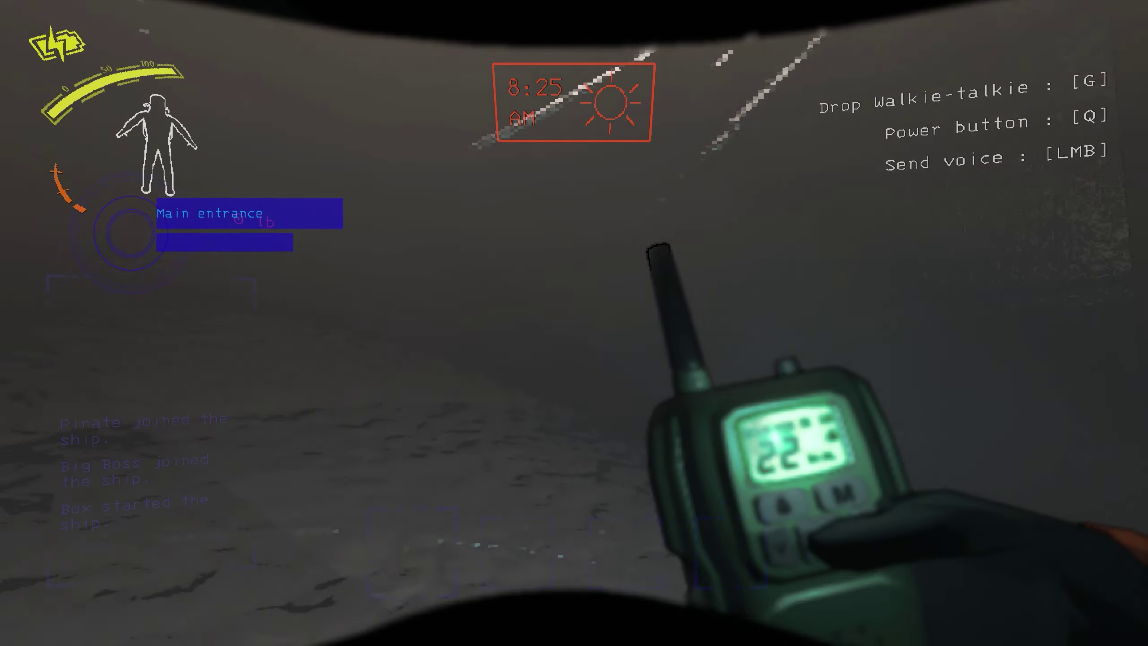
key(shift+w)
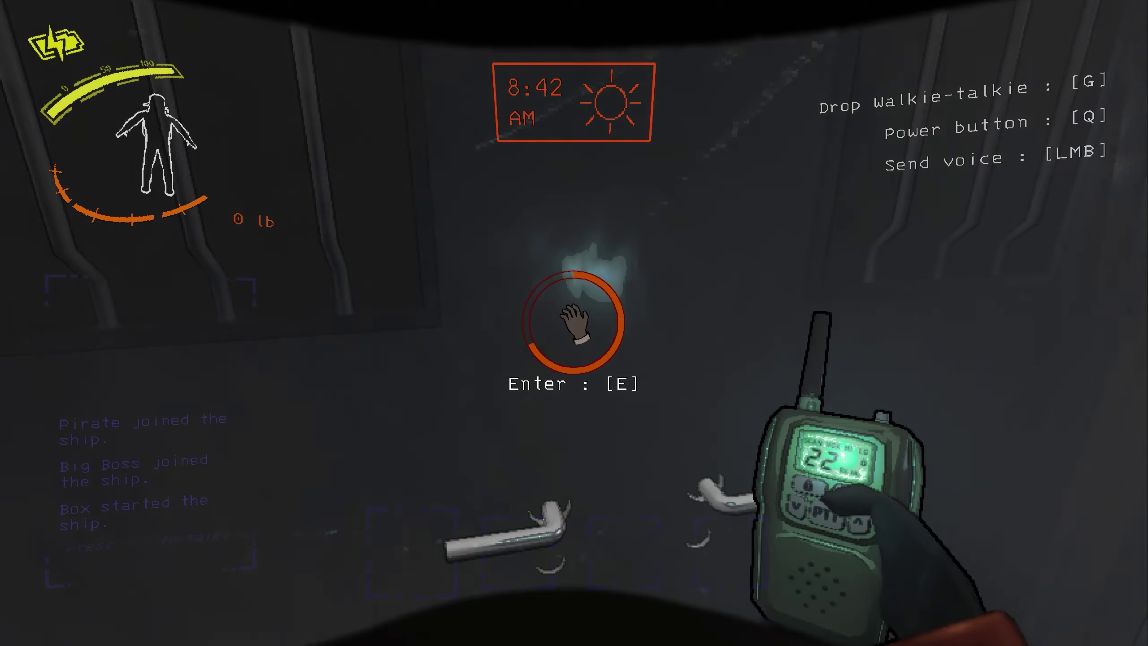
Step: Enter the mansion, climb to the chandelier balcony, and scan the dark shelved room for scrap
key(w)
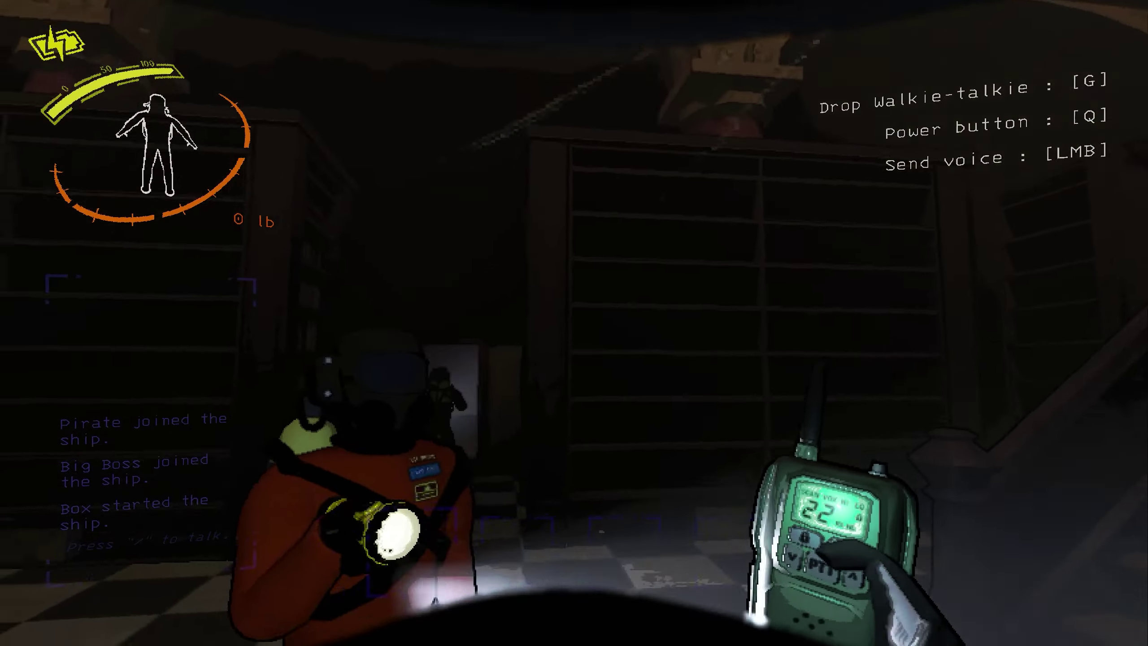
key(w)
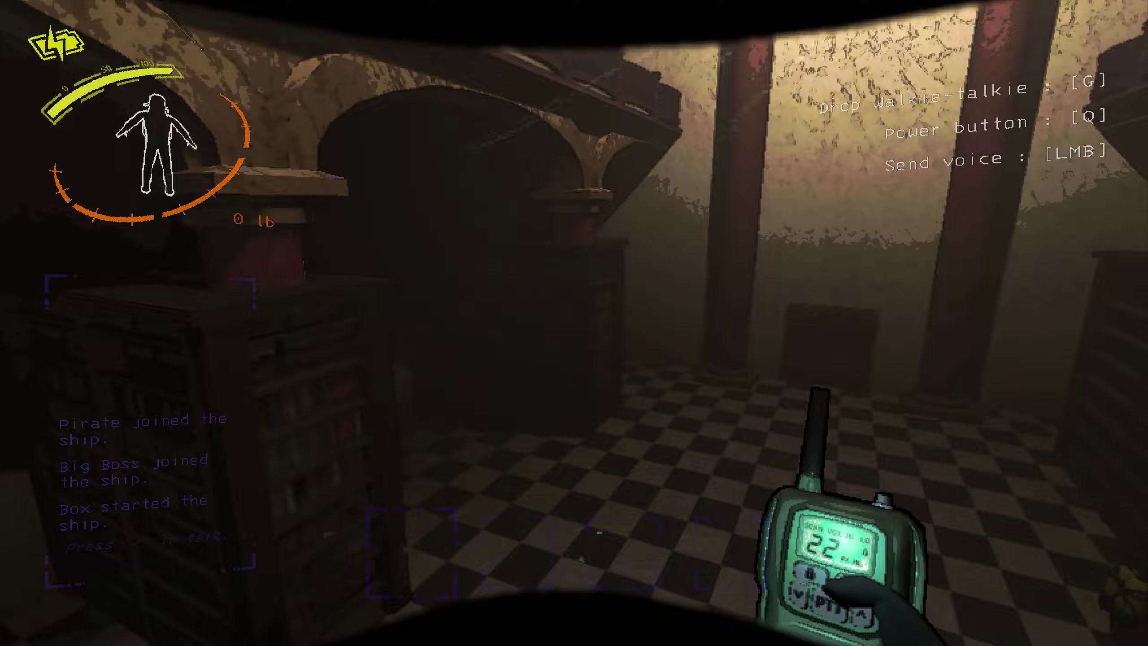
key(w)
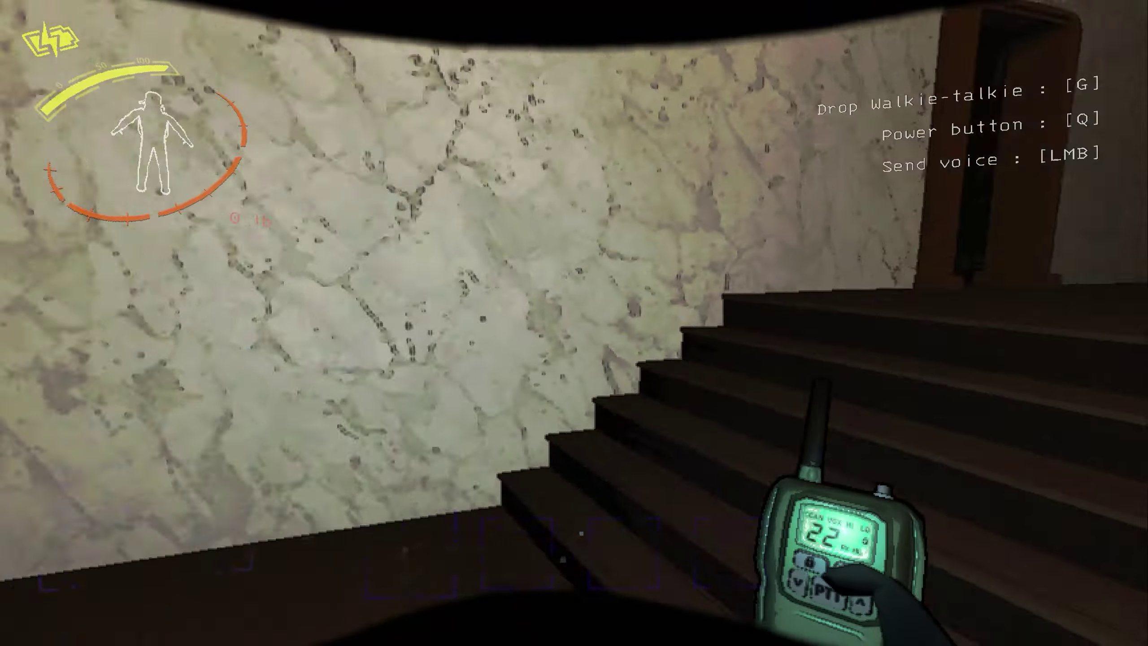
key(w)
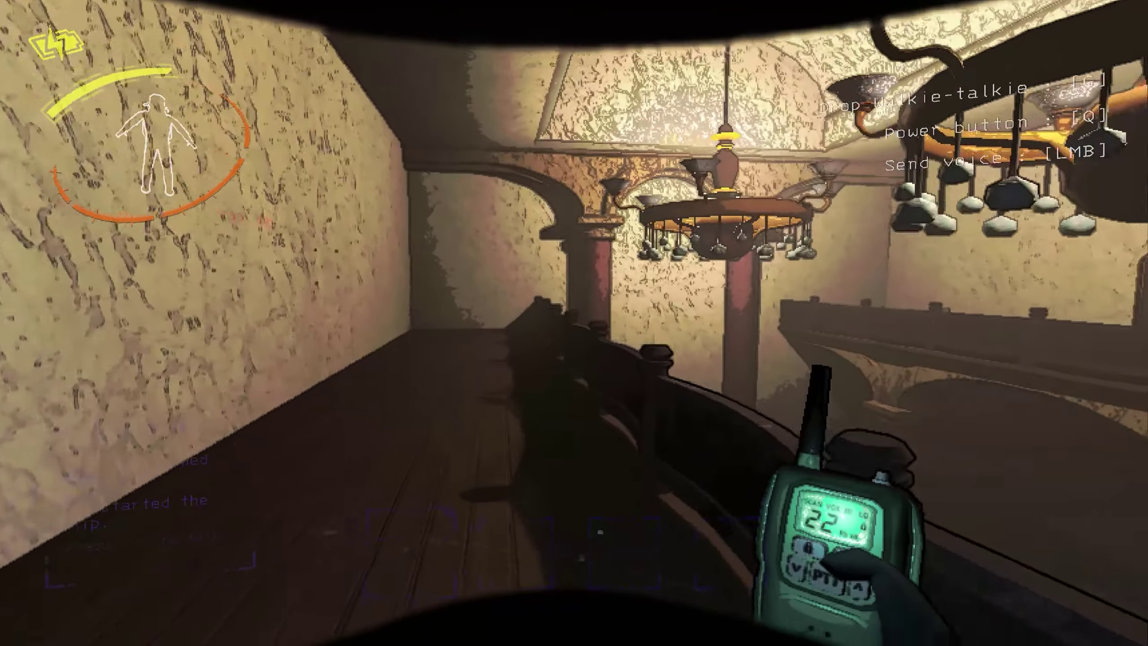
key(w)
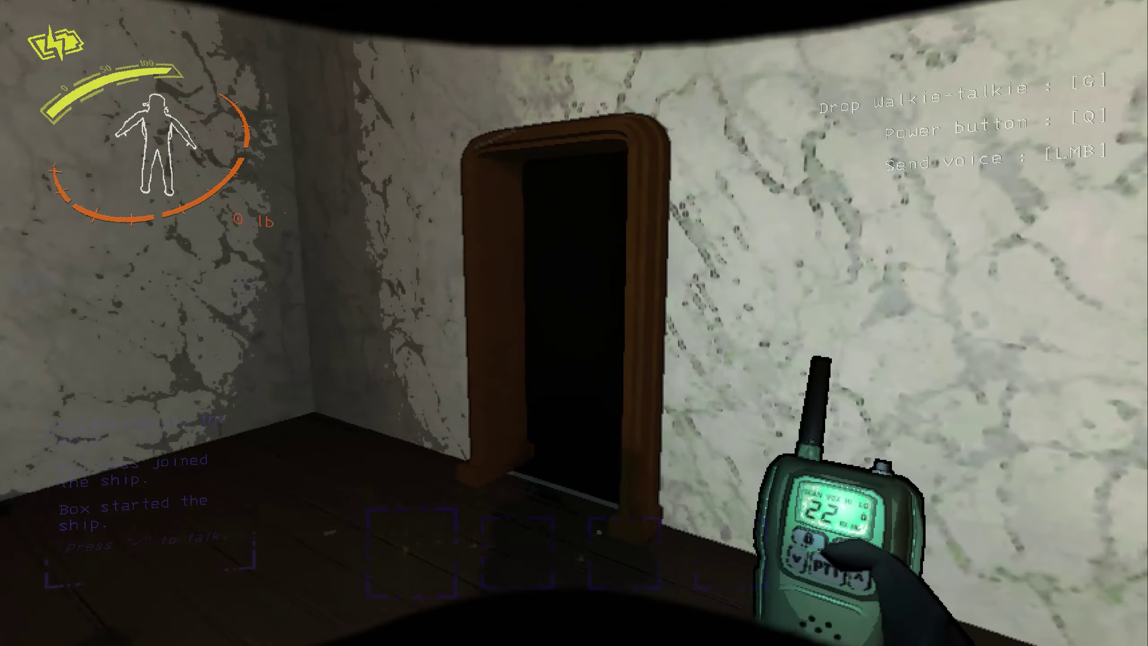
key(w)
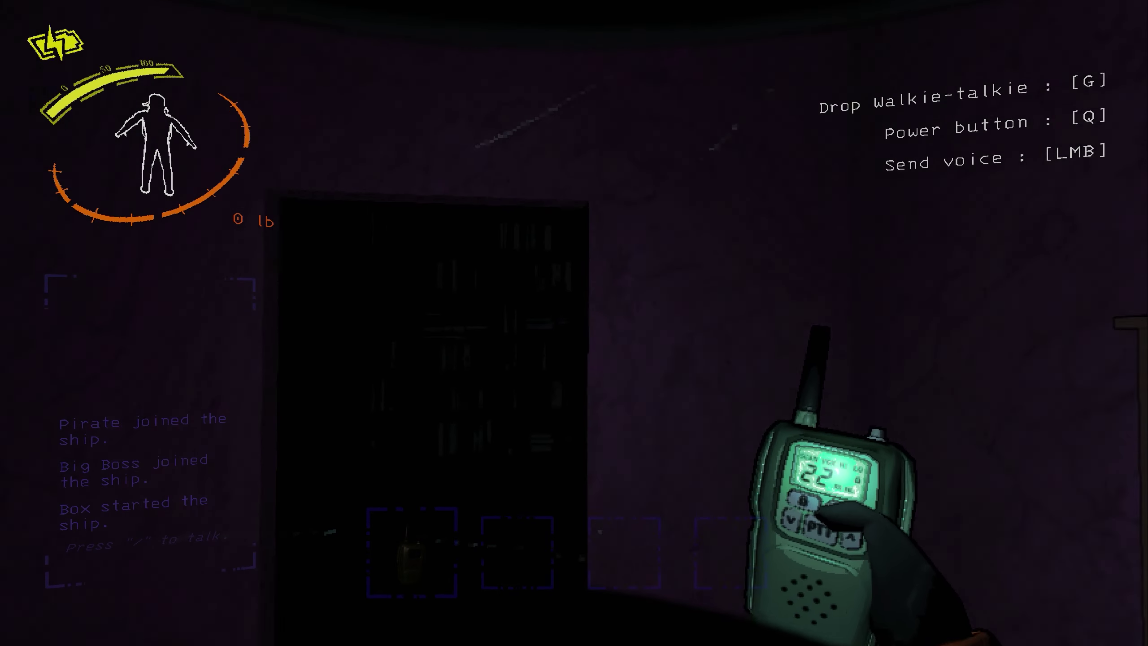
key(w)
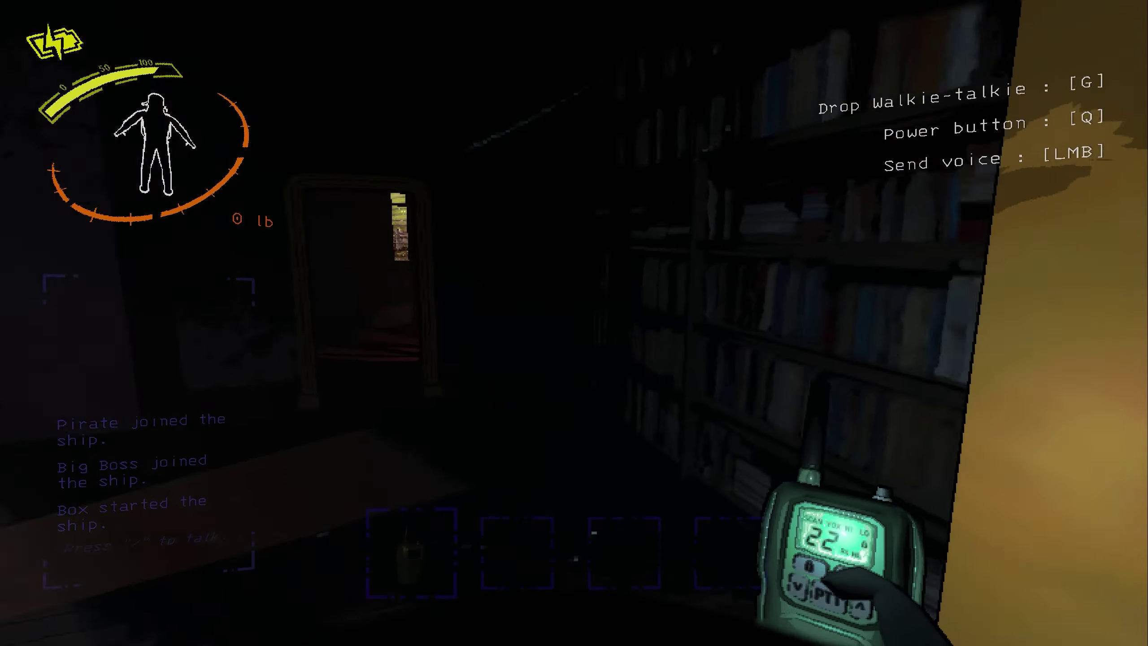
right_click(574, 323)
Step: Grab the scrap item, open the closed door, and follow the crewmate into the lit shelf room
key(e)
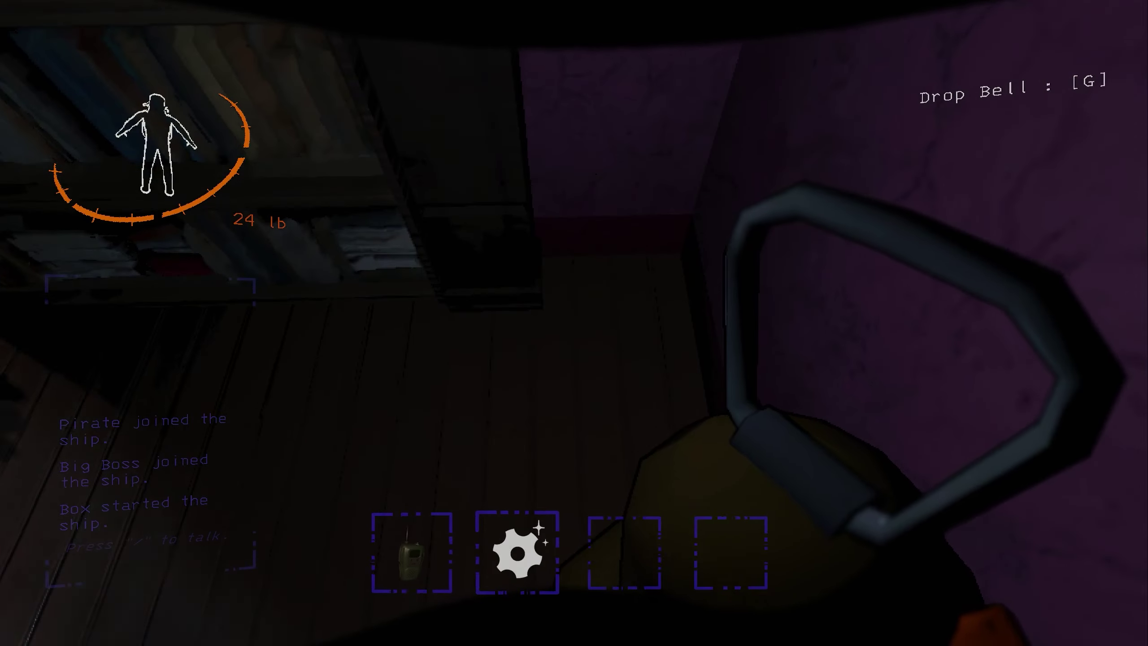
scroll(574, 322, down, 1)
scroll(574, 324, up, 2)
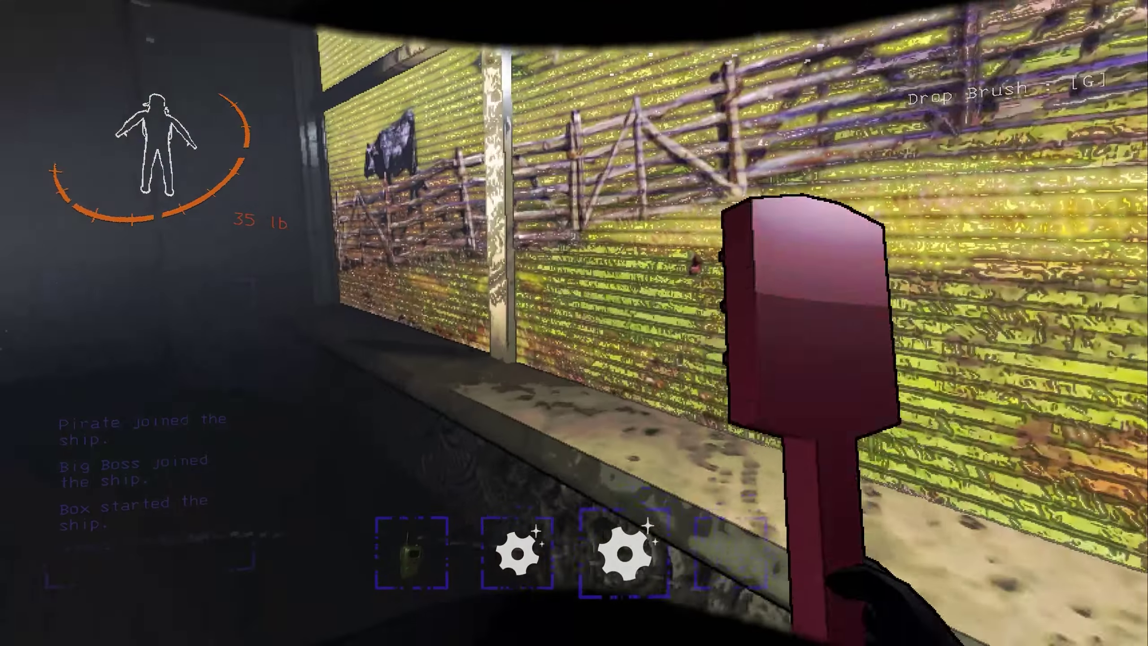
scroll(574, 323, down, 1)
scroll(574, 323, down, 1)
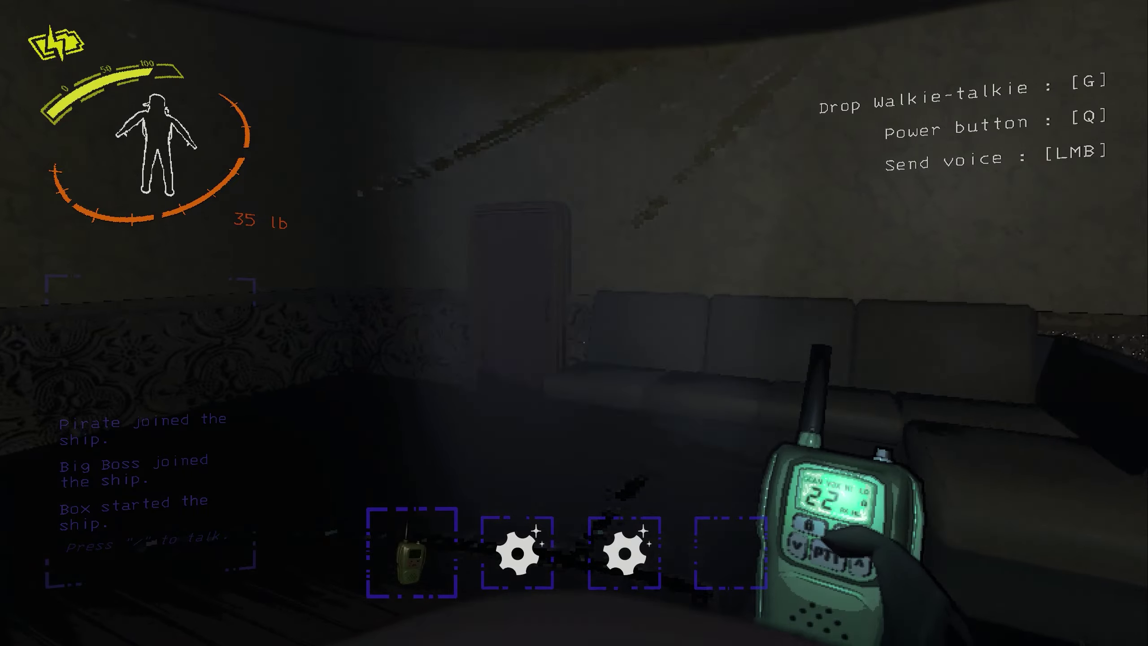
key(e)
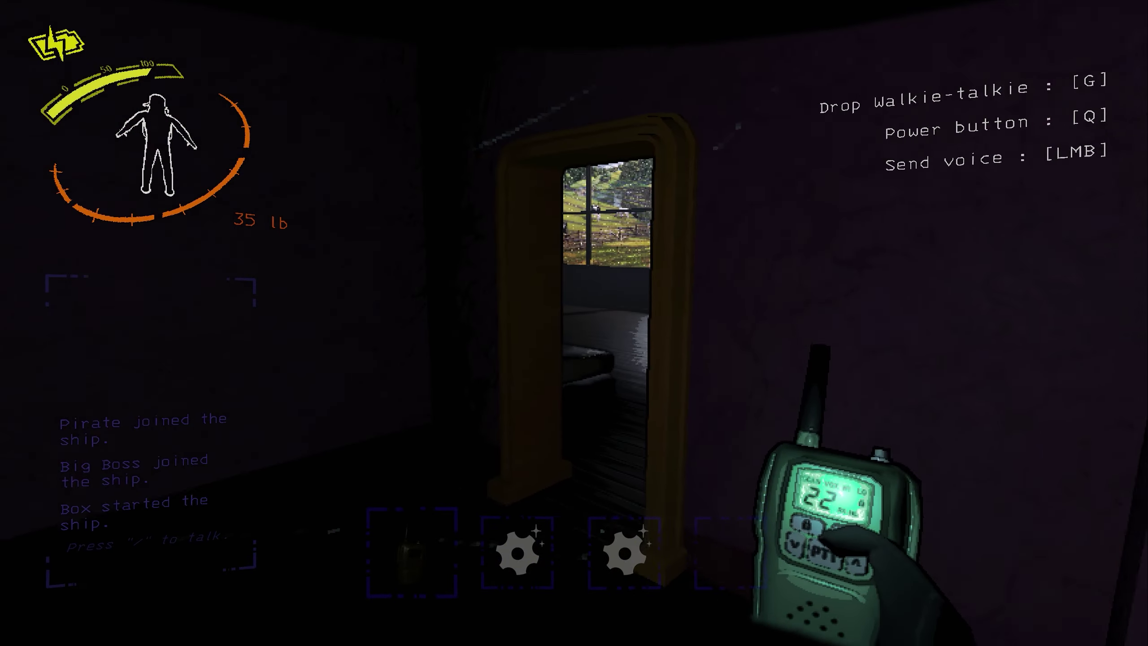
key(w)
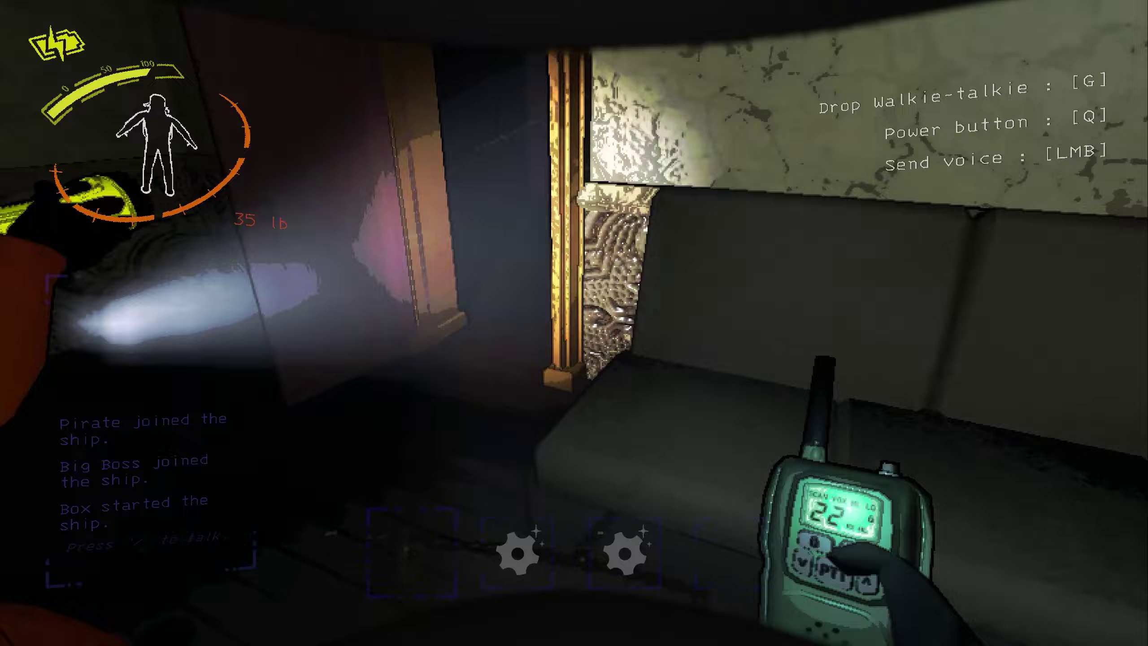
key(w)
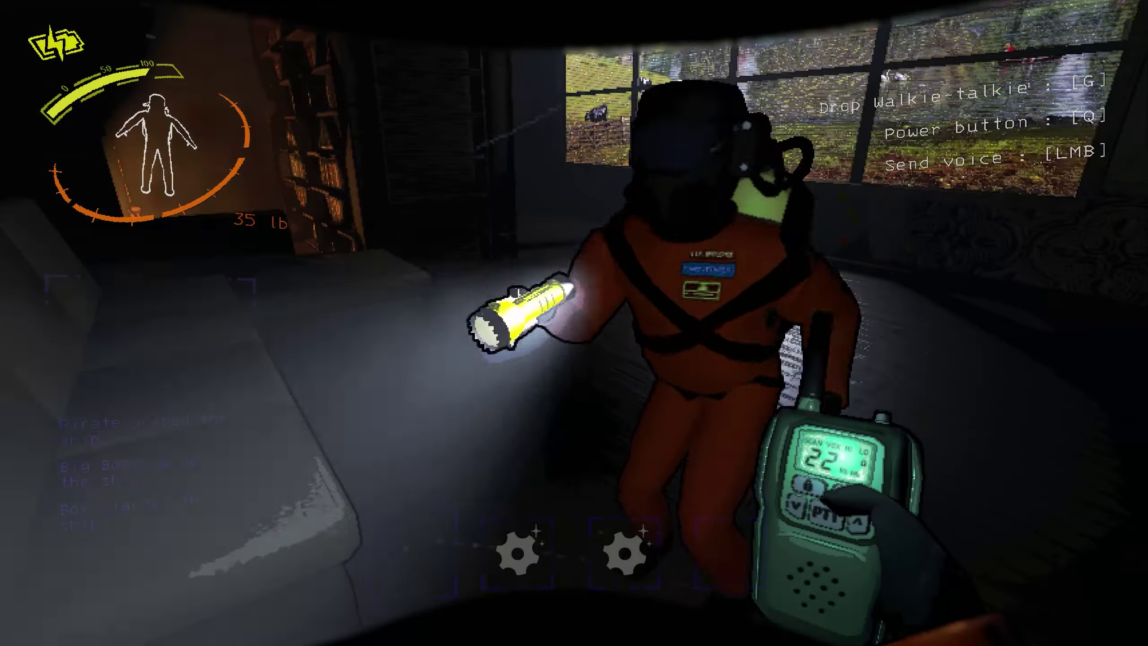
key(w)
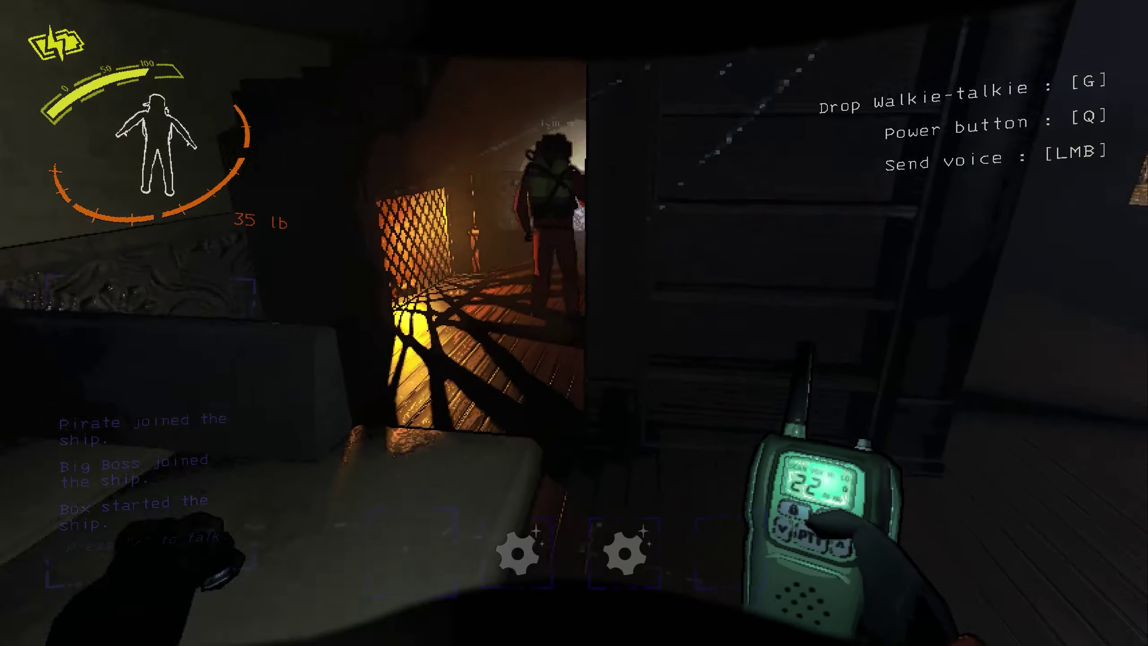
key(w)
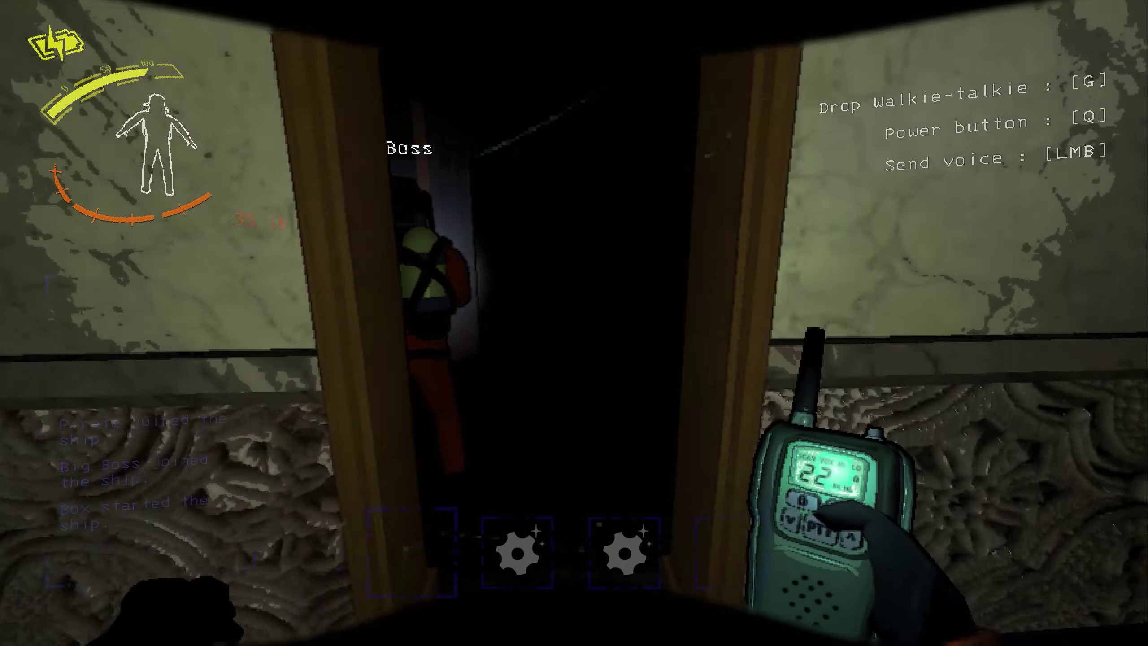
key(w)
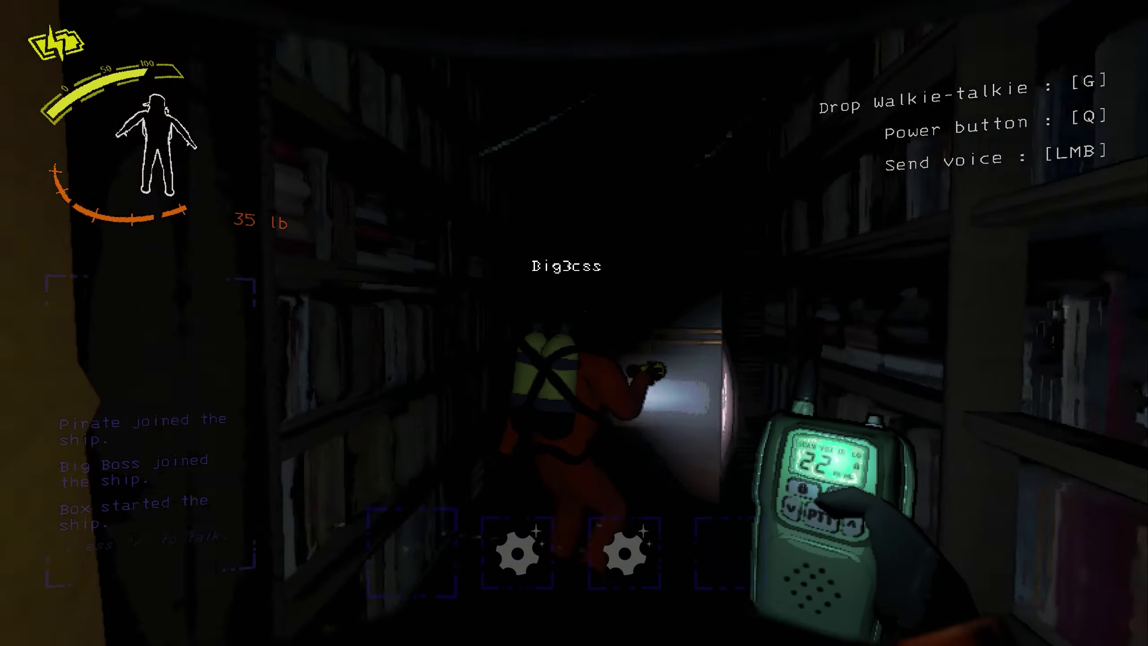
key(w)
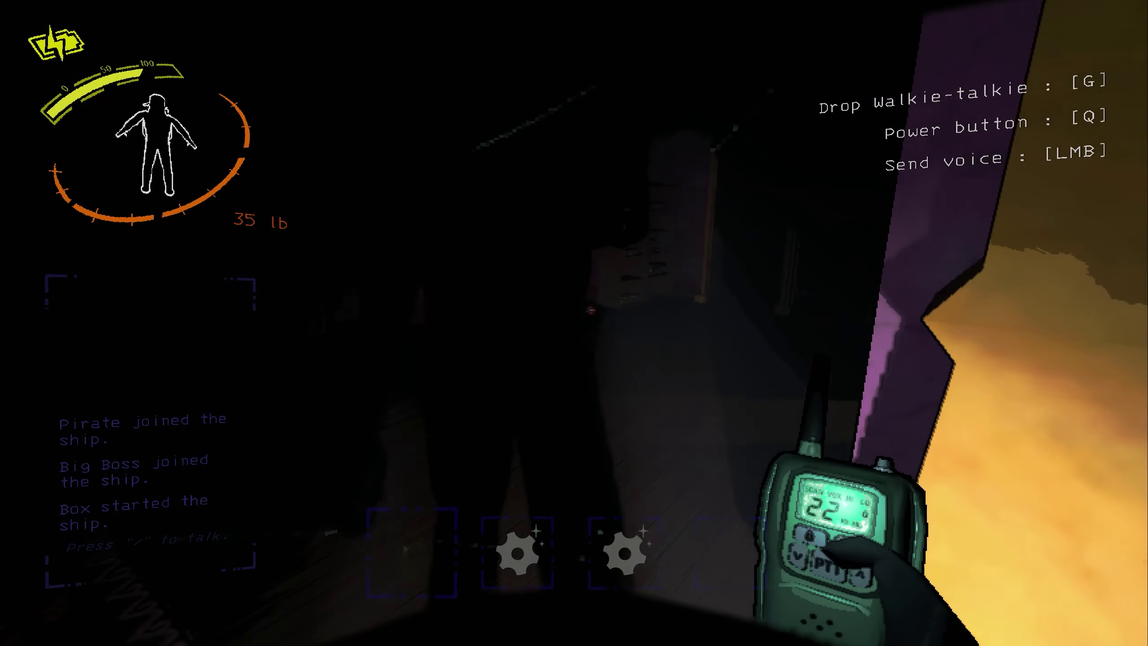
Step: Scan for nearby scrap and pick up the Teeth
right_click(574, 323)
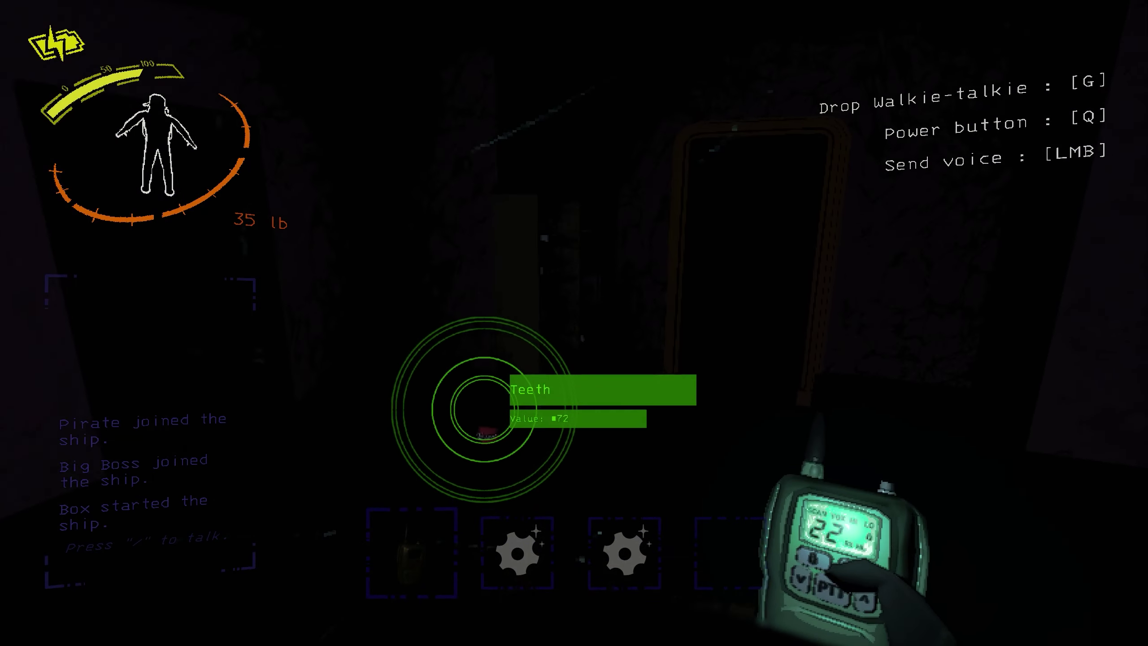
key(e)
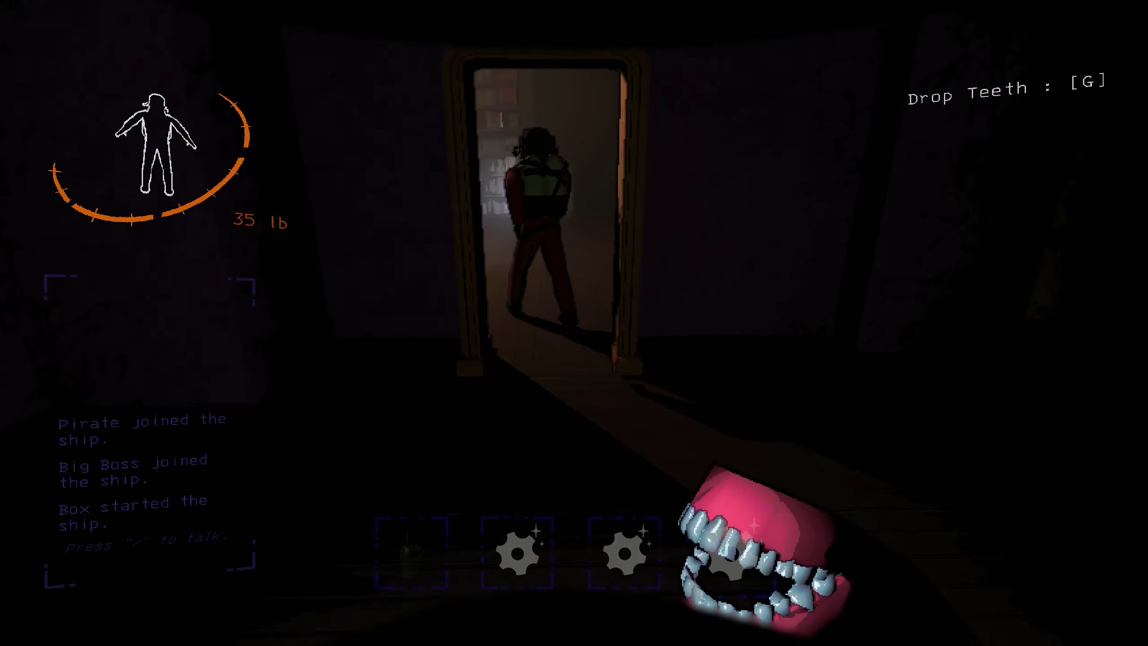
scroll(575, 323, up, 2)
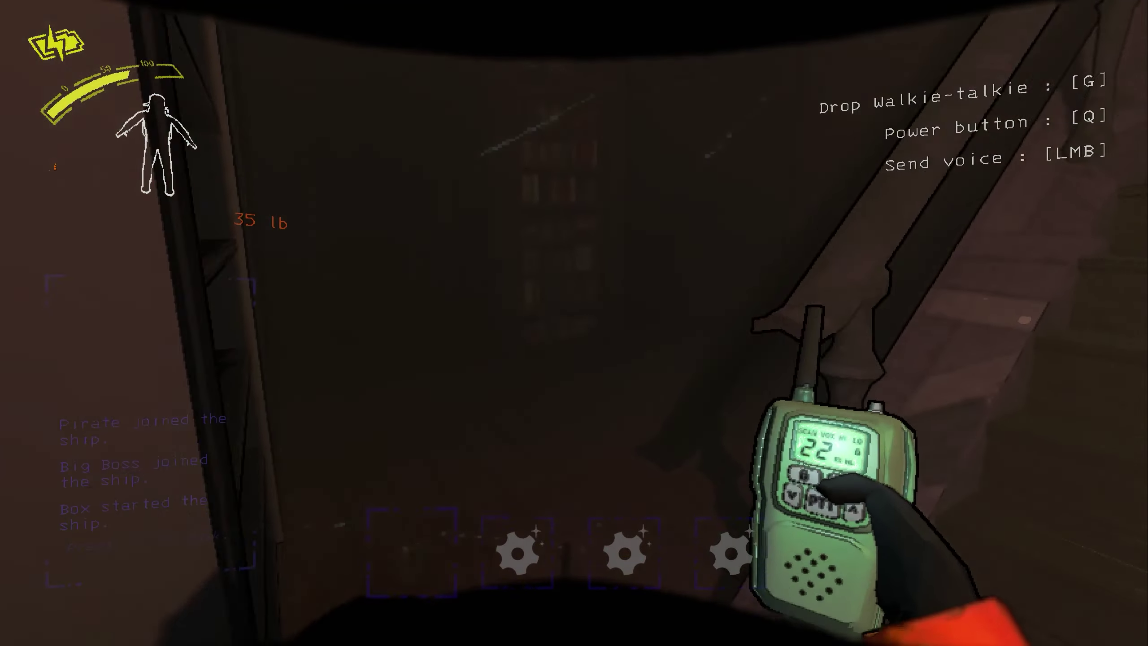
Step: Scan the library for more scrap
right_click(574, 323)
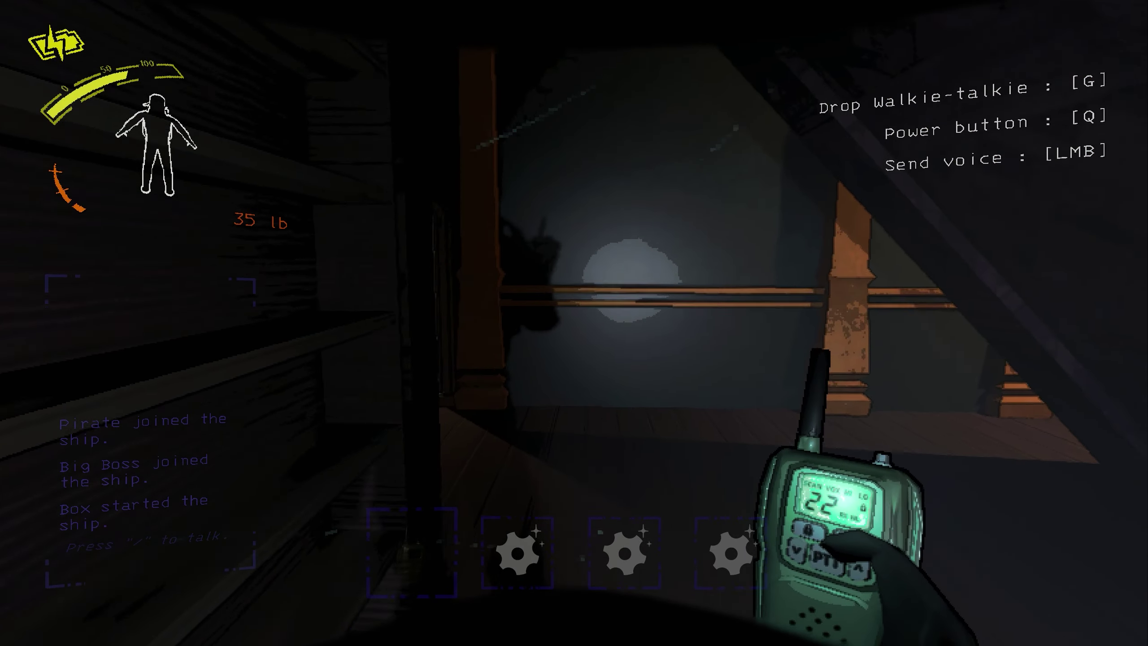
scroll(575, 323, down, 1)
scroll(574, 323, down, 1)
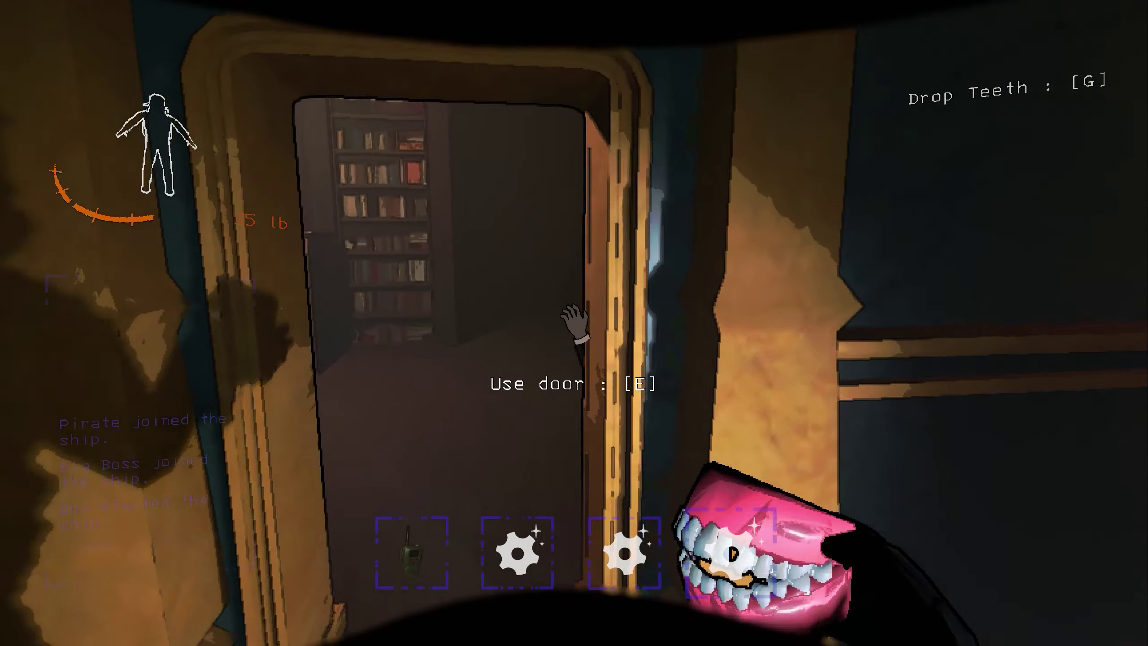
scroll(574, 323, down, 1)
scroll(574, 323, up, 1)
scroll(574, 324, up, 1)
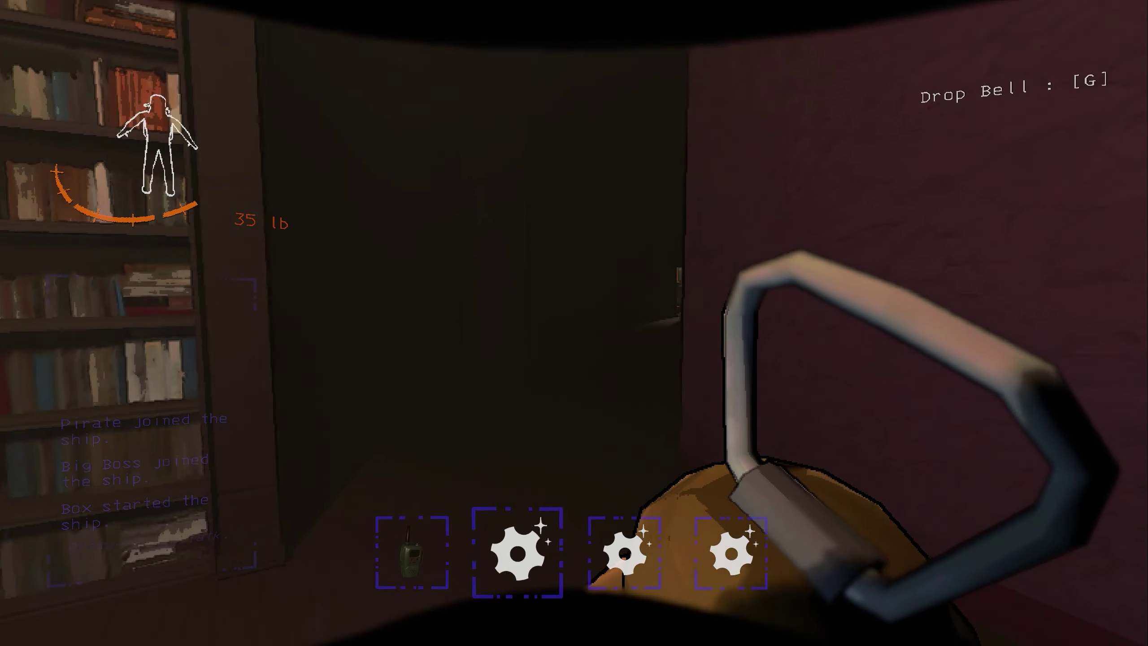
scroll(574, 323, up, 1)
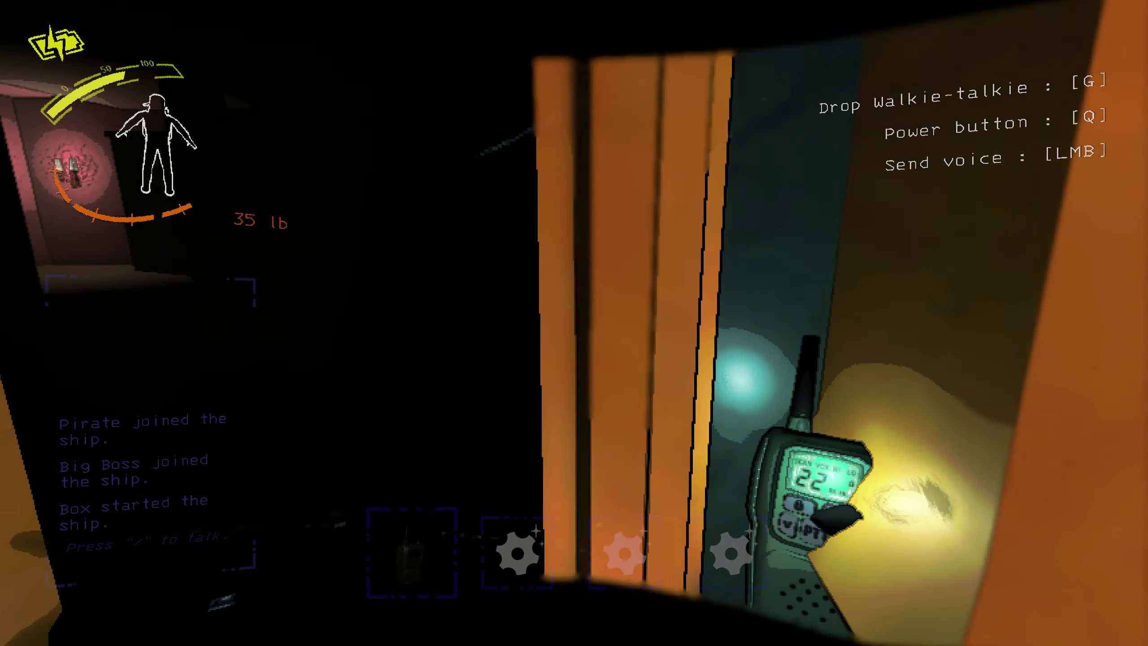
Step: Walk across the lit balcony and pillar room into the dark library toward the exit
key(w)
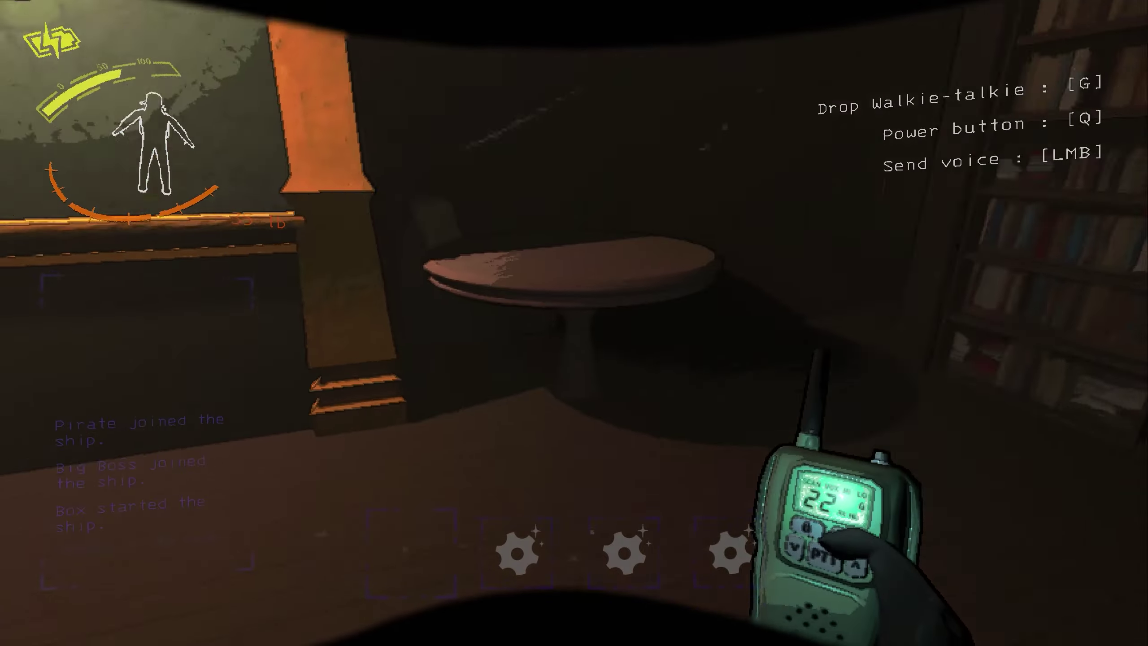
key(w)
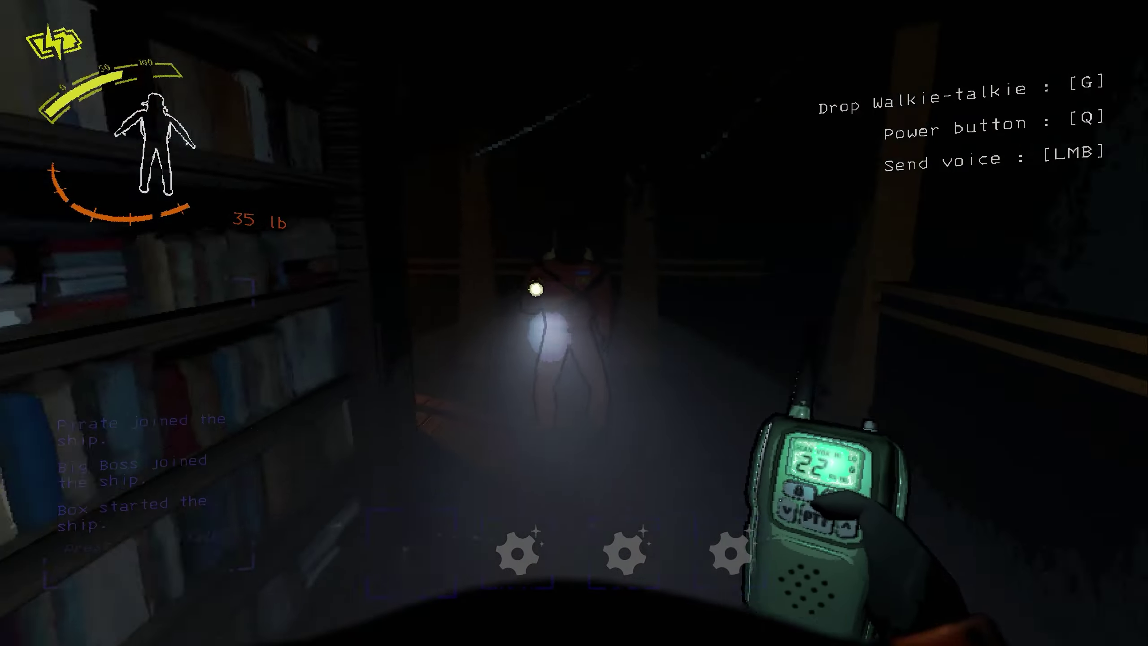
key(w)
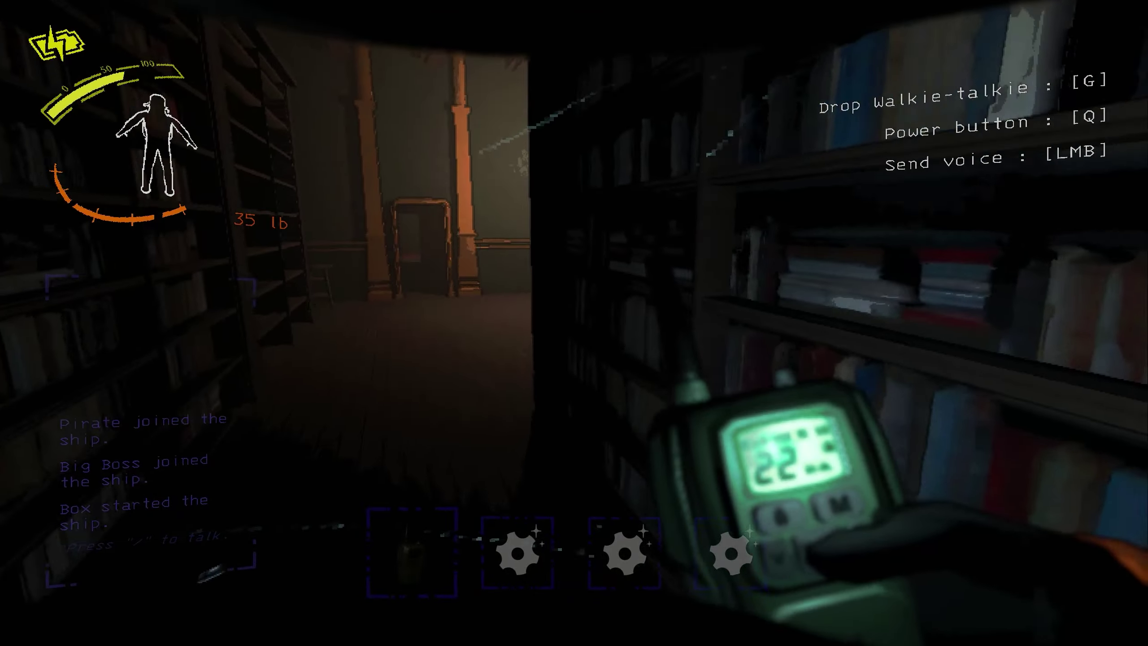
key(w)
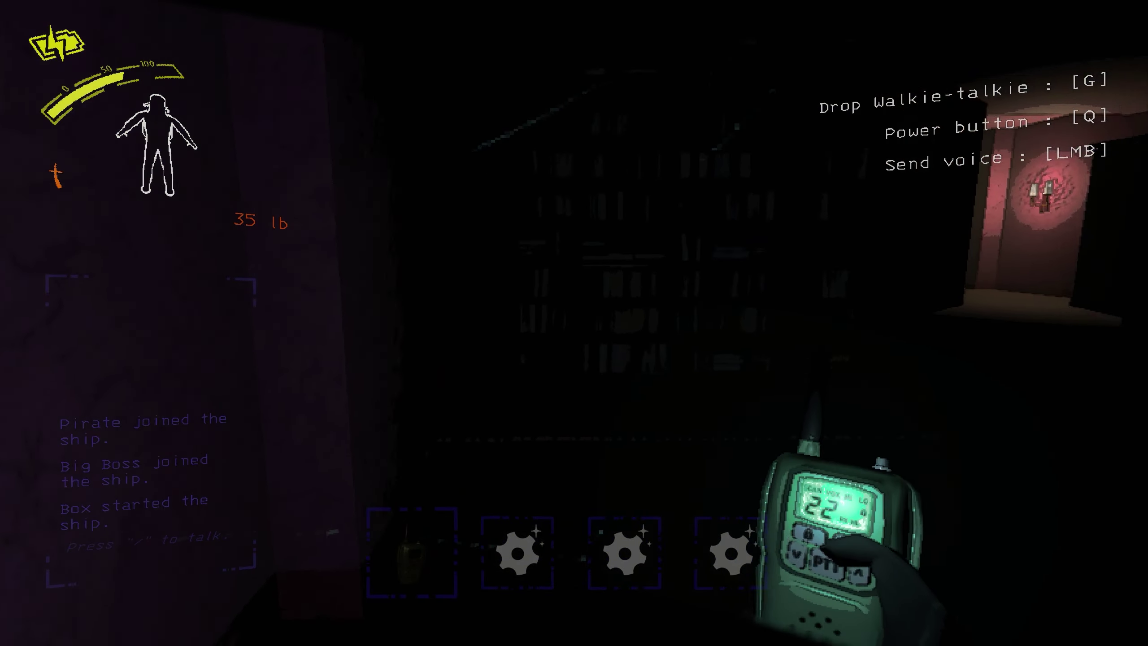
key(w)
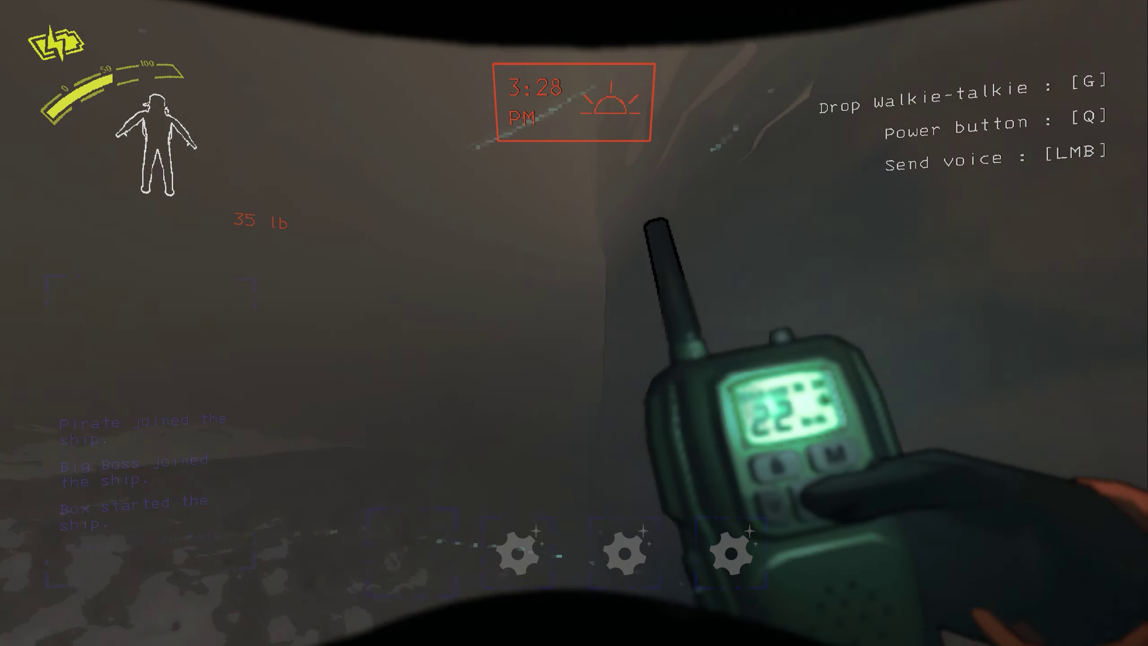
Step: Scan to locate the ship, then climb its ladder back aboard
right_click(574, 323)
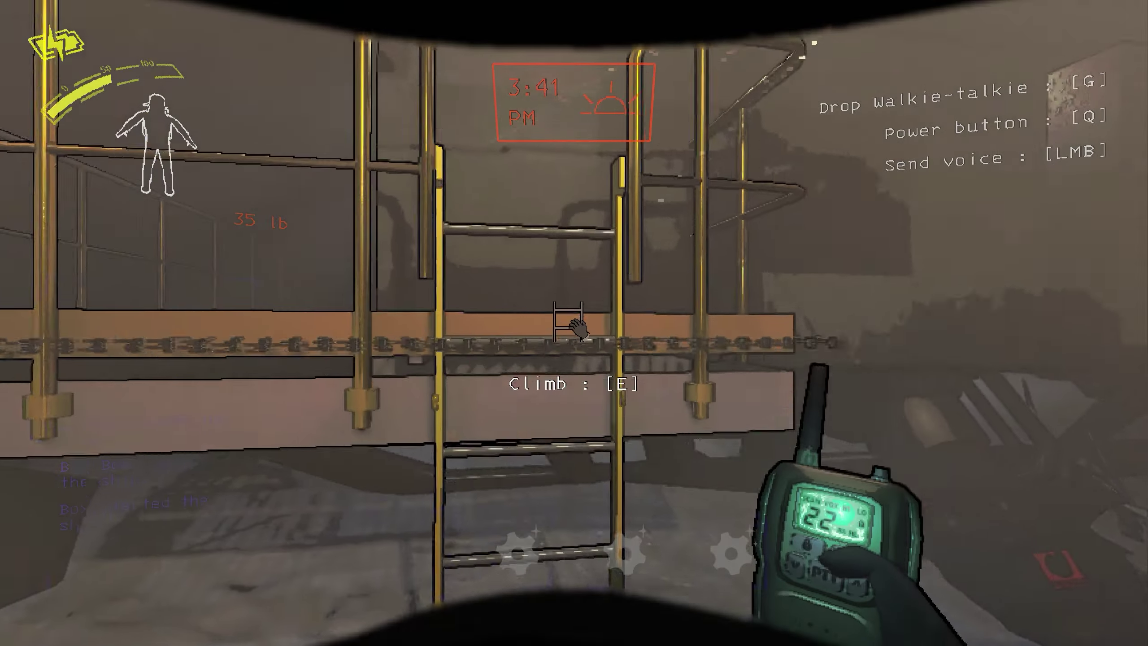
key(e)
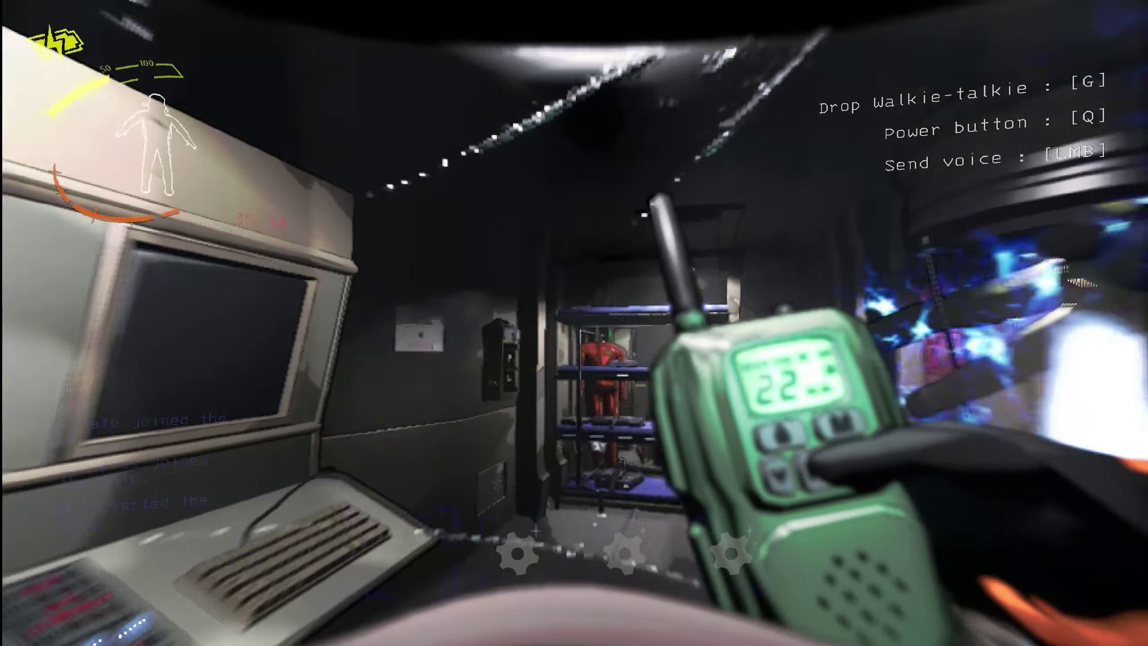
Step: Drop the teeth onto the ship floor and scan the scrap lying there
key(e)
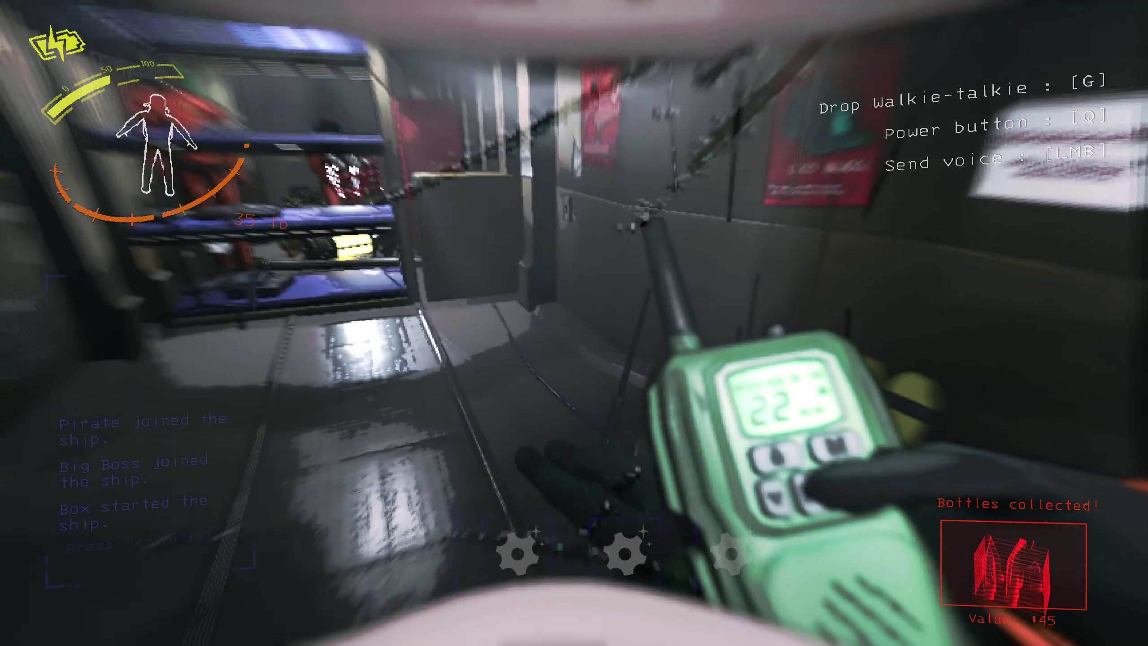
scroll(574, 323, down, 1)
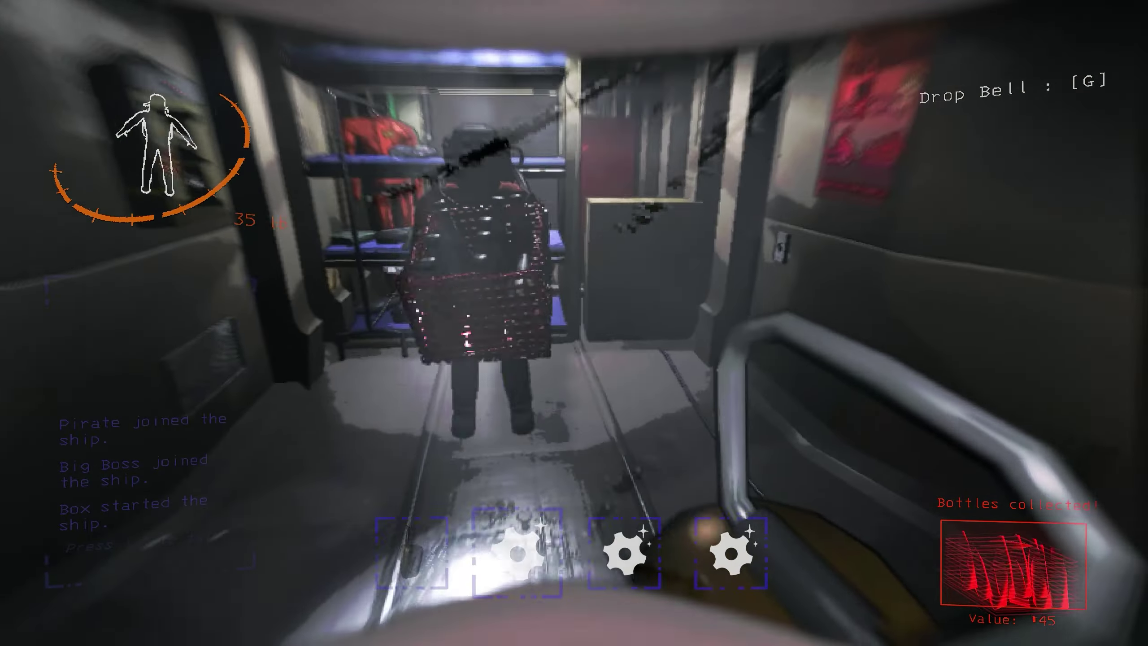
scroll(574, 323, down, 1)
scroll(574, 323, down, 1)
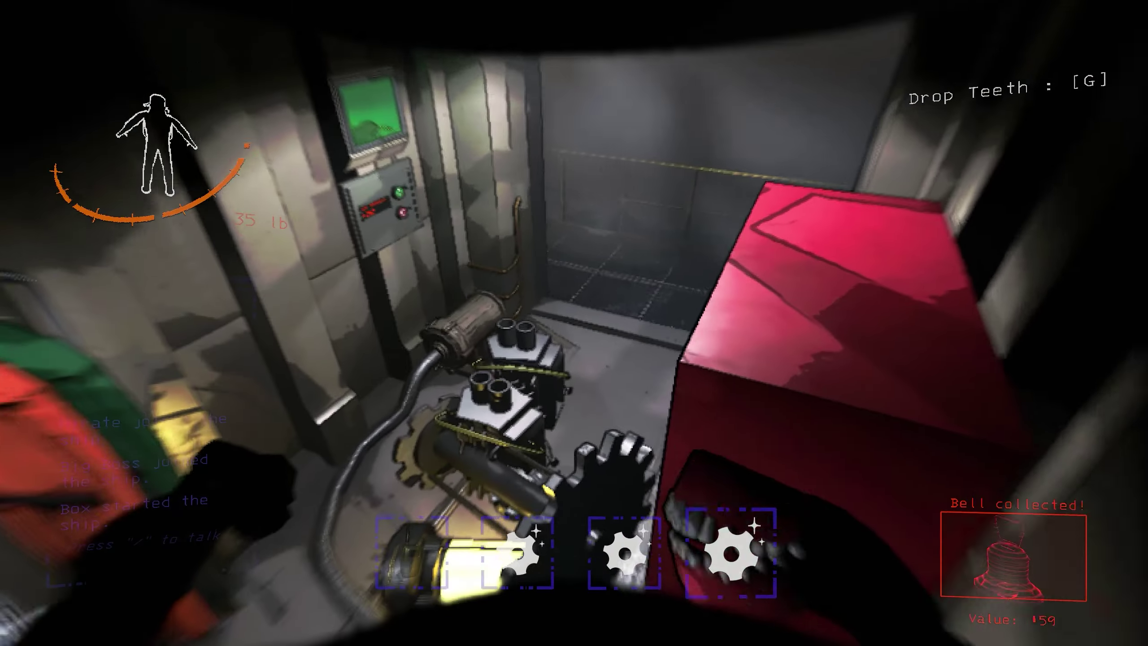
key(e)
key(g)
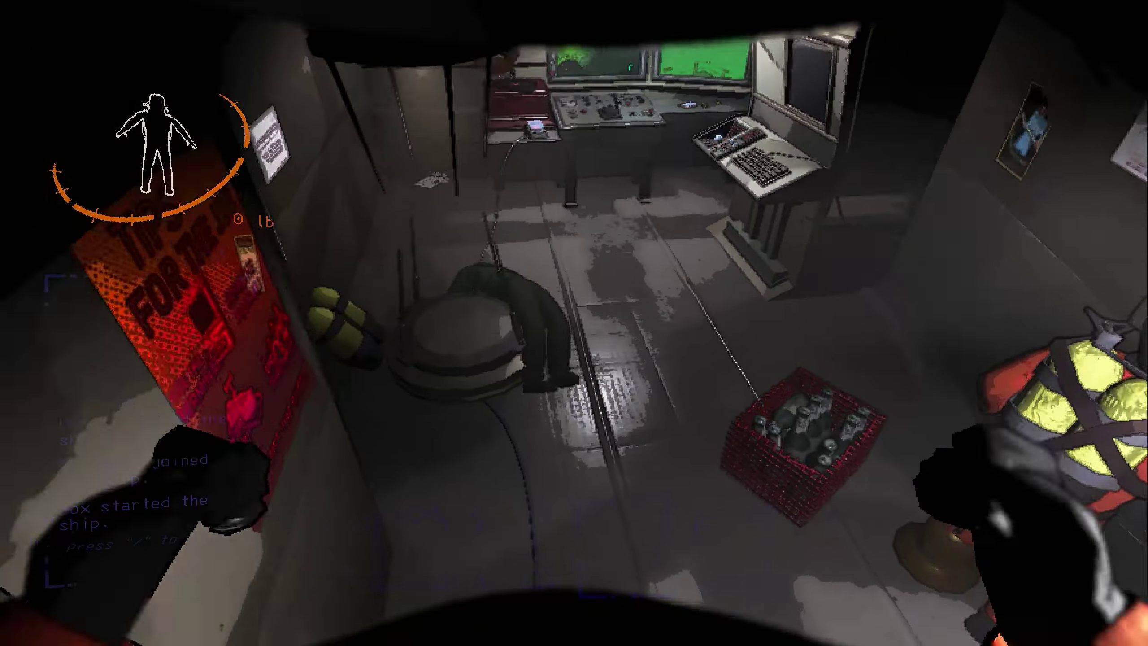
right_click(573, 323)
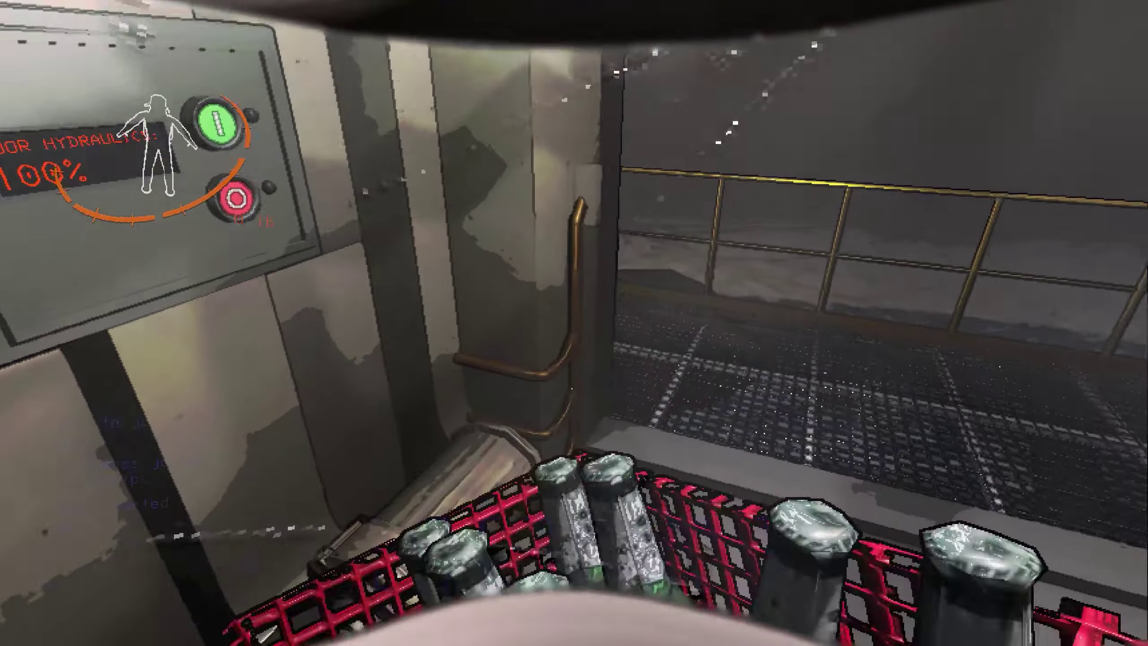
Step: Set down the bottle crate and the bell, confirming the pile totals 197
key(g)
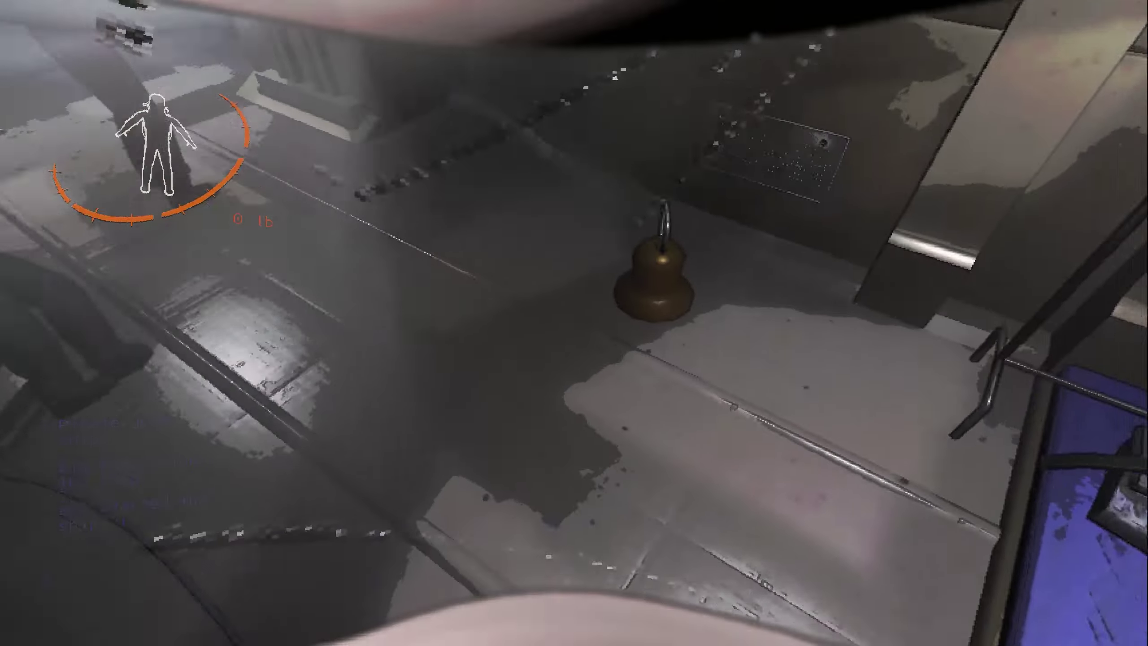
key(e)
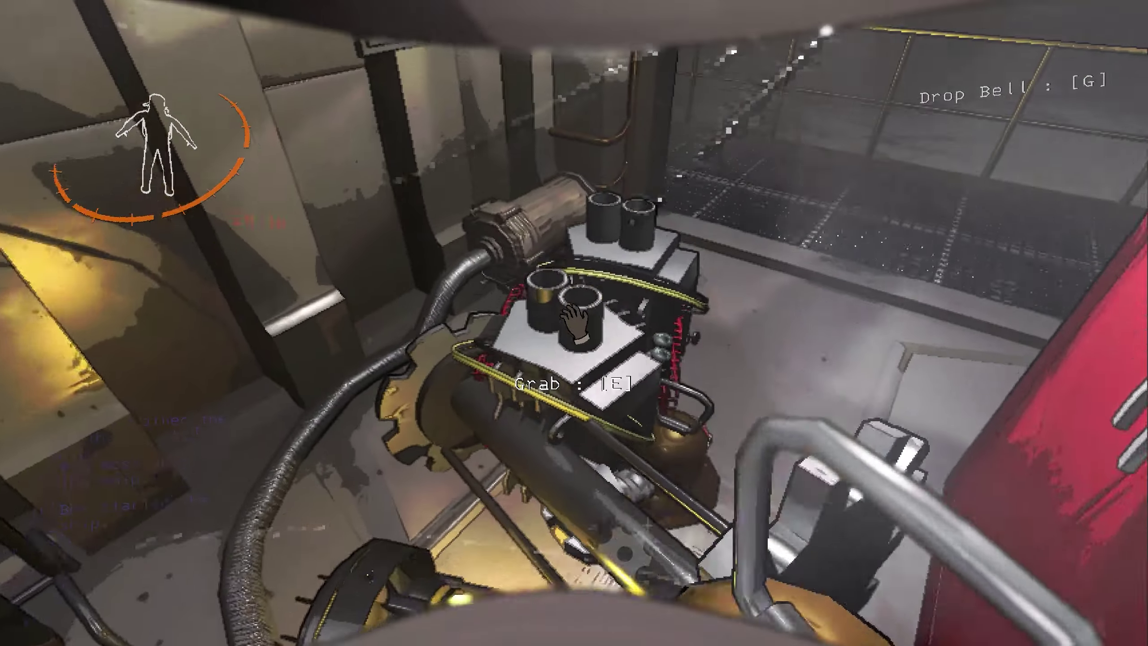
key(g)
right_click(575, 323)
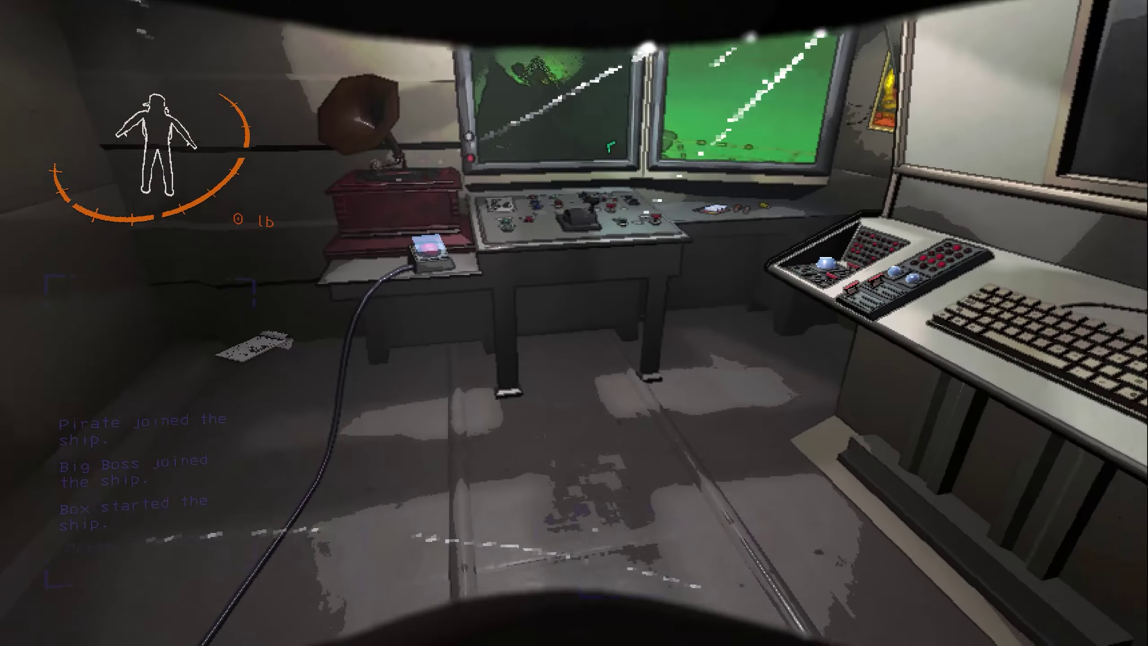
key(w)
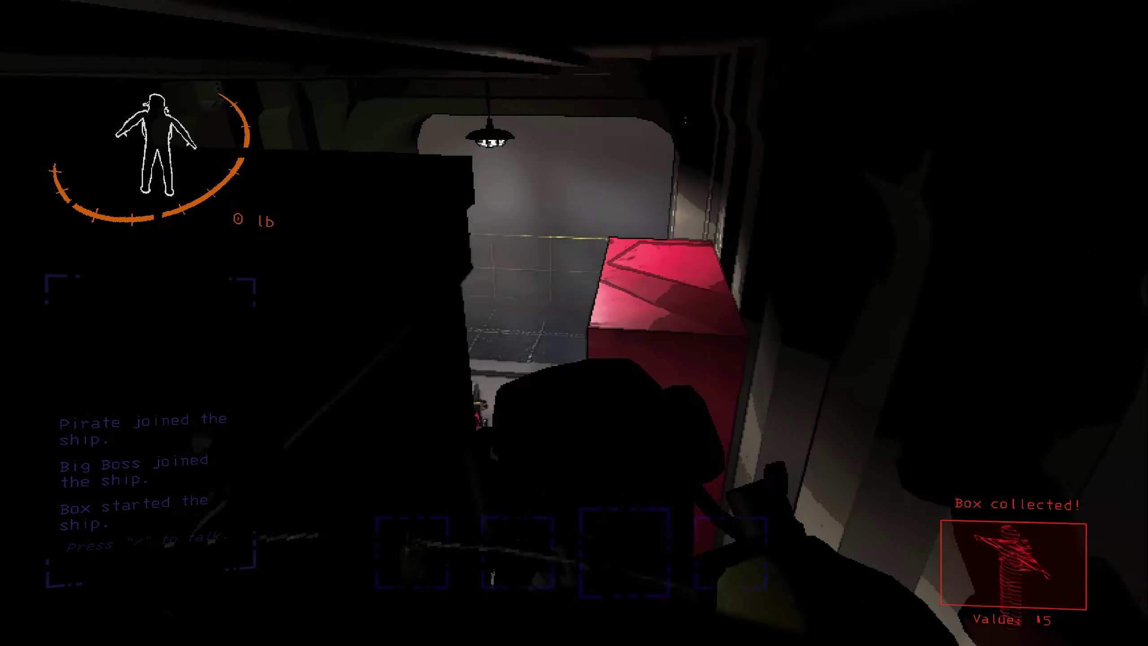
Step: Scan the scrap pile, then walk through the ship to the door hydraulics panel
right_click(574, 323)
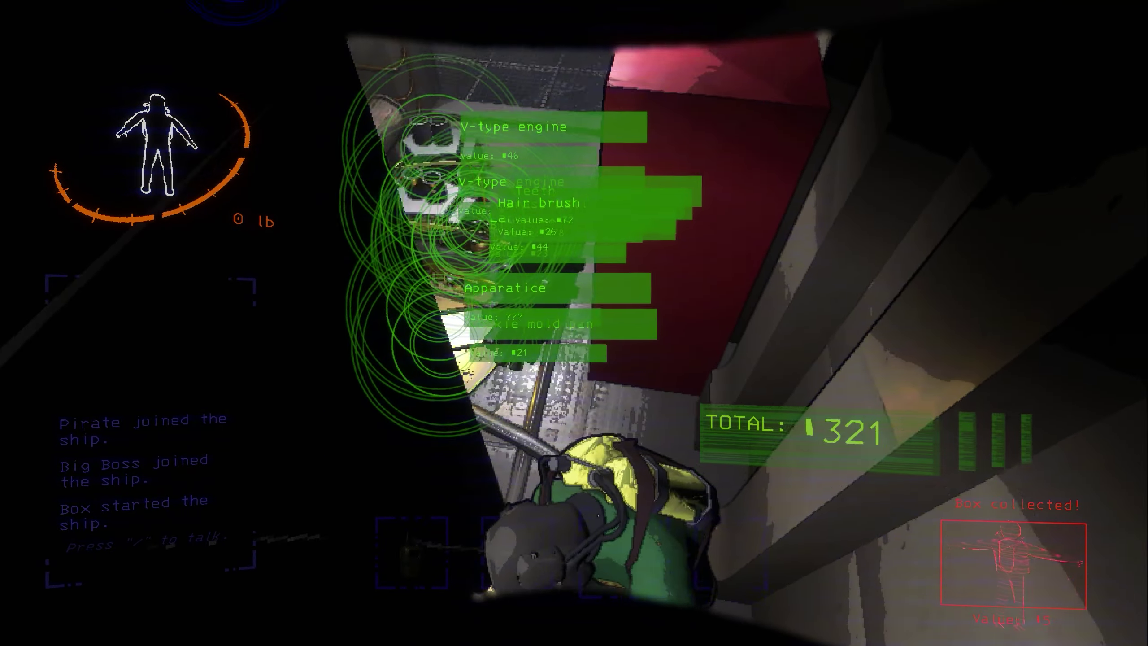
key(w)
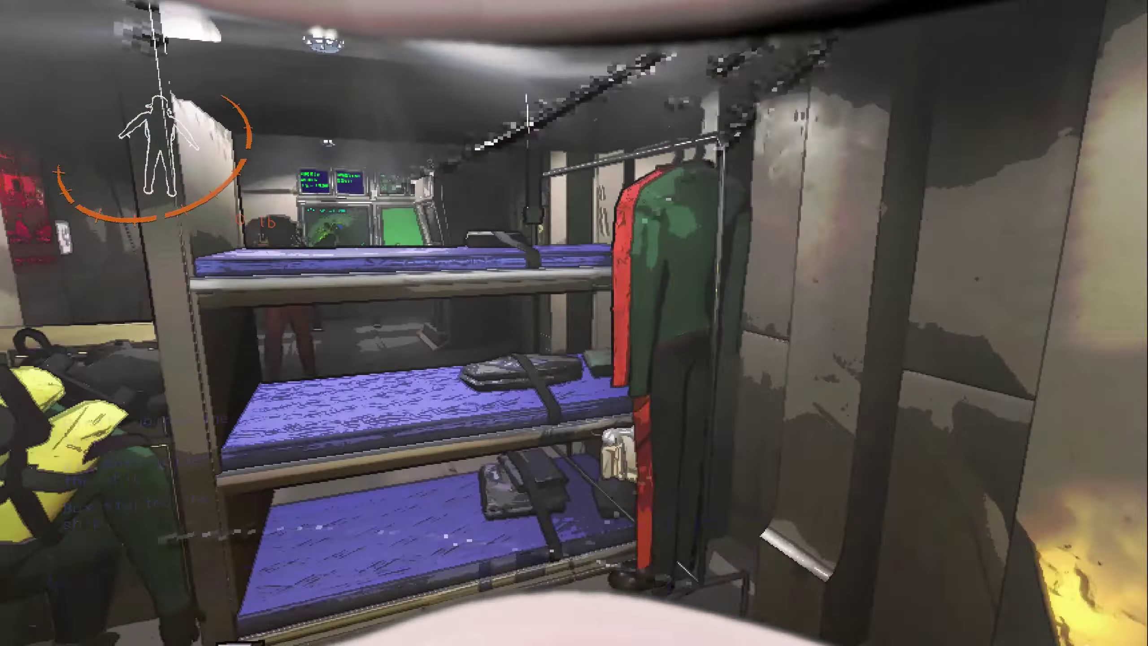
key(w)
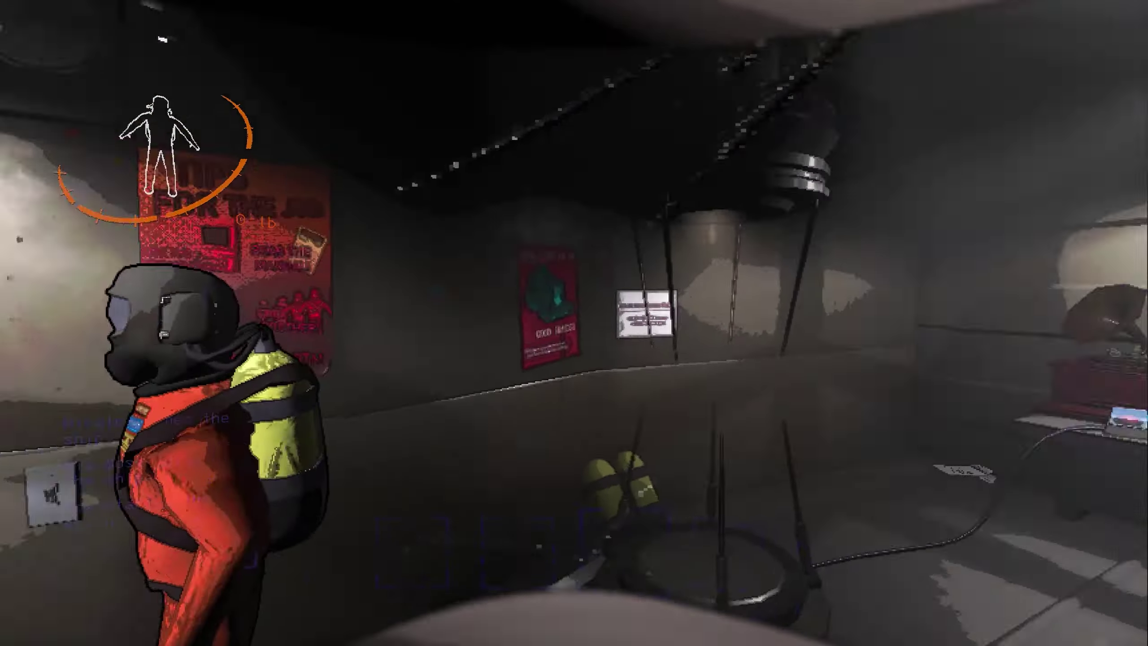
key(w)
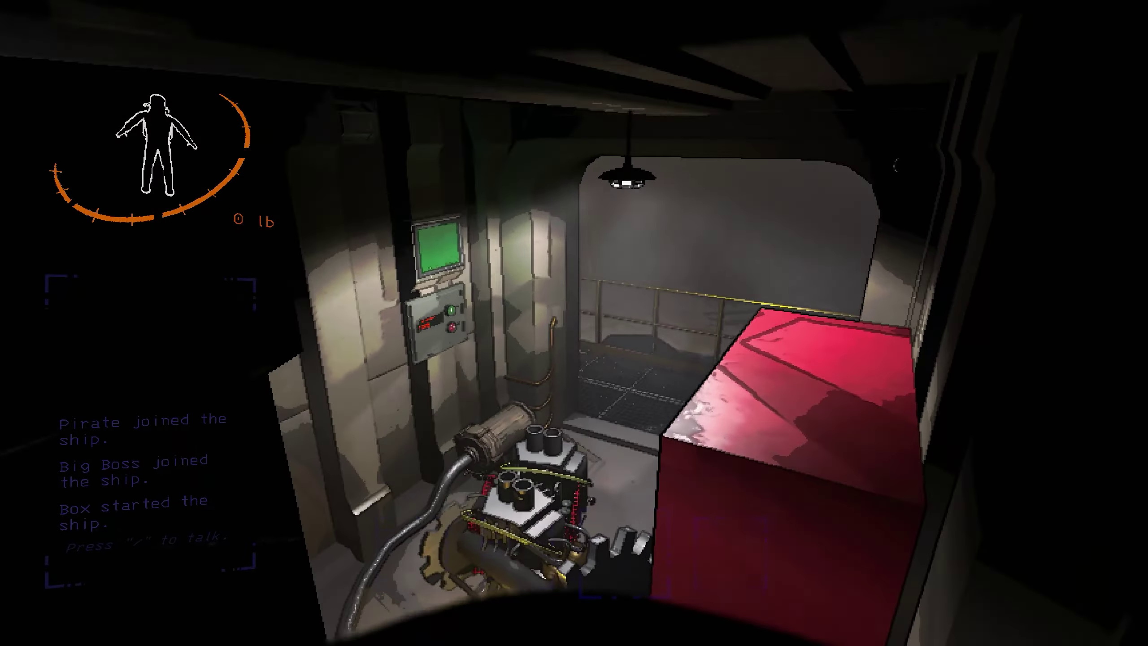
key(w)
key(w)
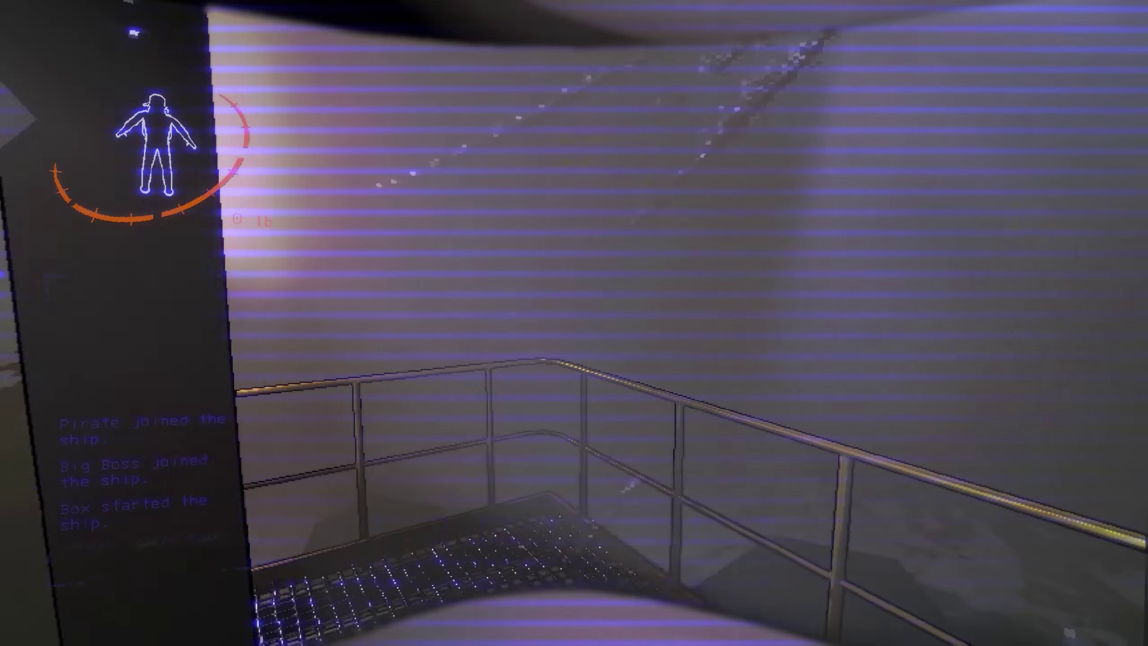
key(w)
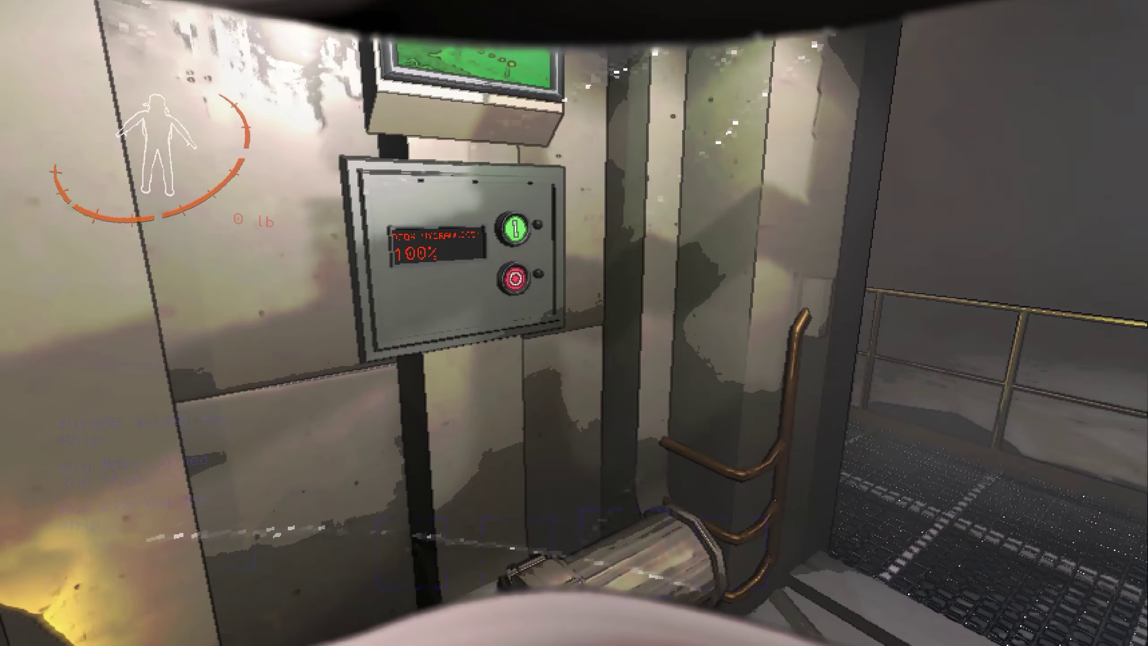
key(w)
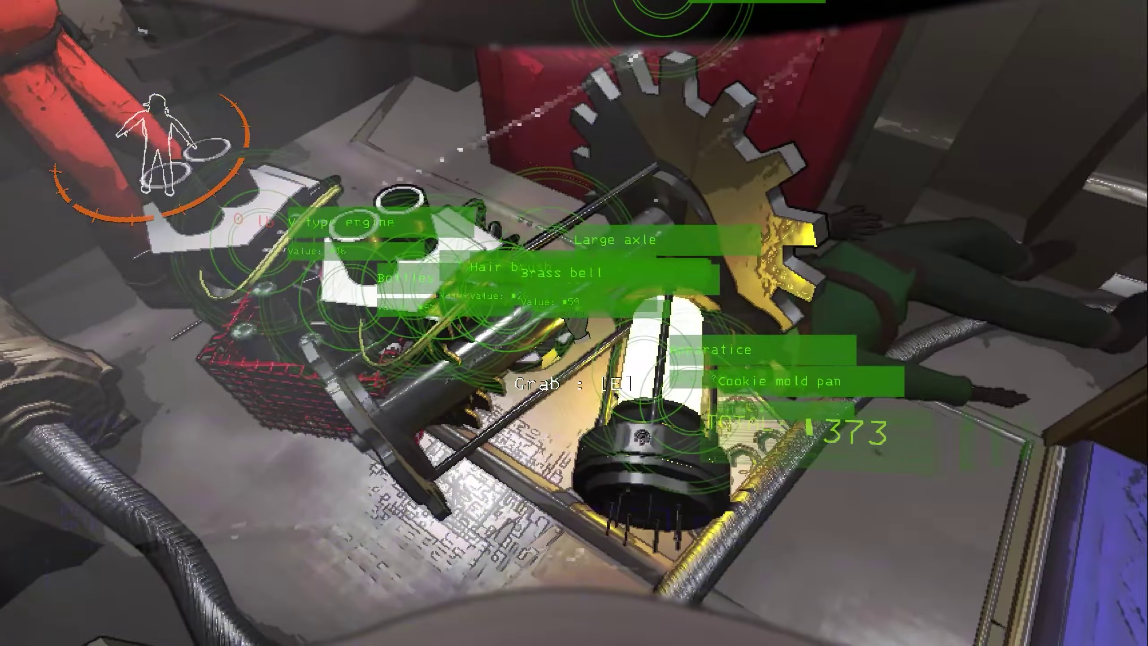
Step: Rescan the scrap pile for its 377 total, then step out the opened door
right_click(573, 323)
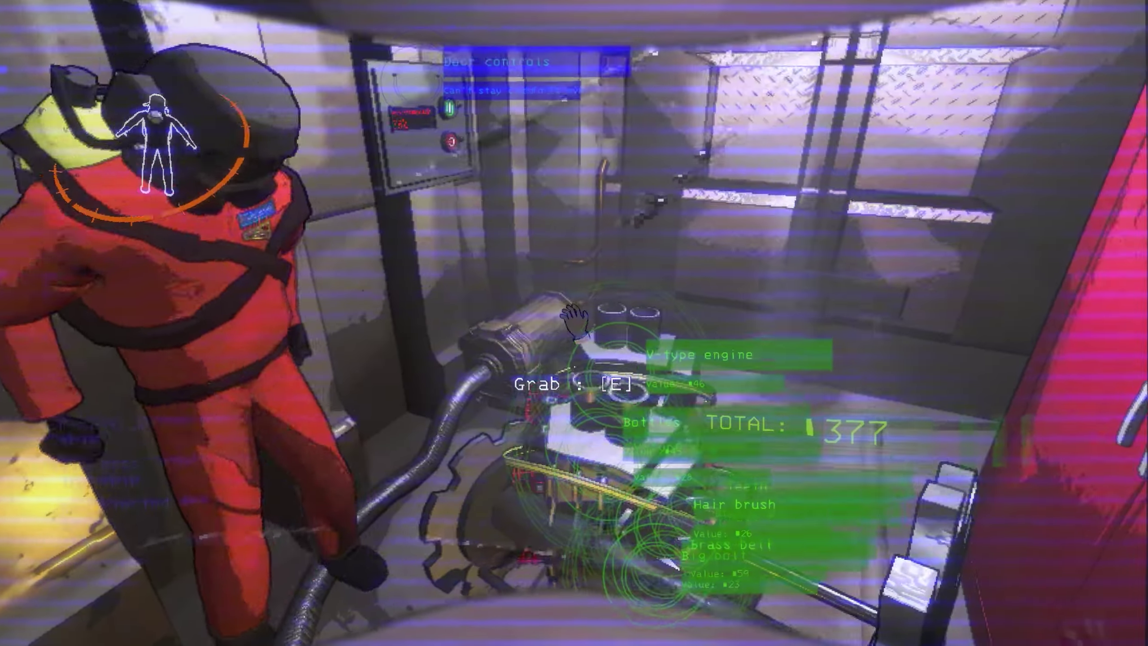
key(w)
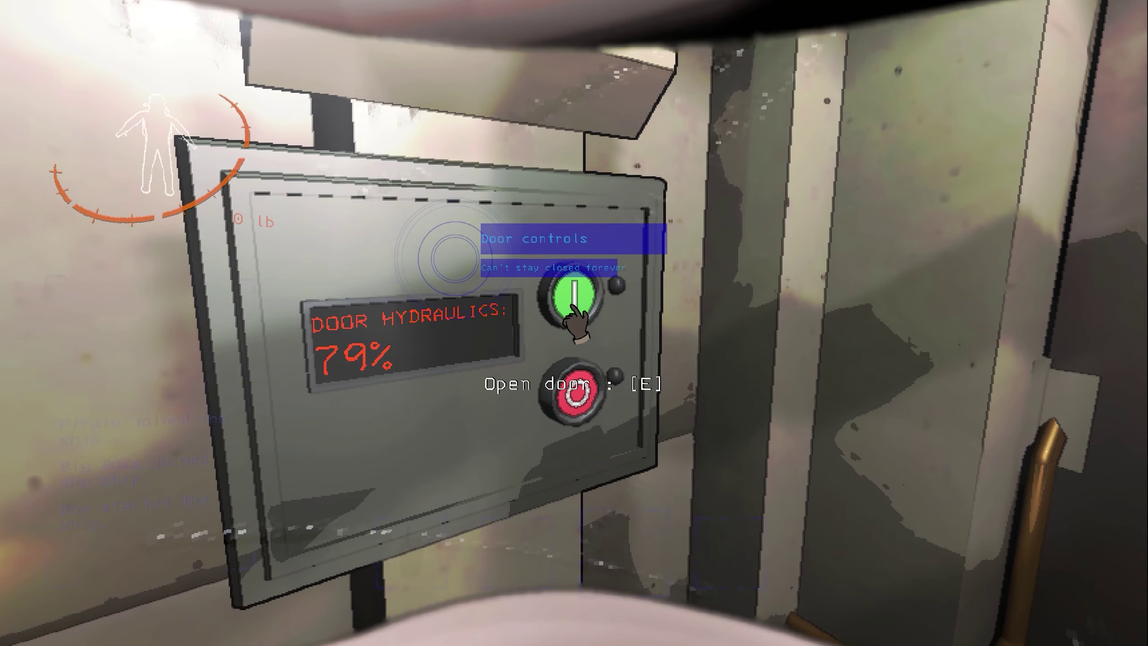
key(w)
right_click(574, 323)
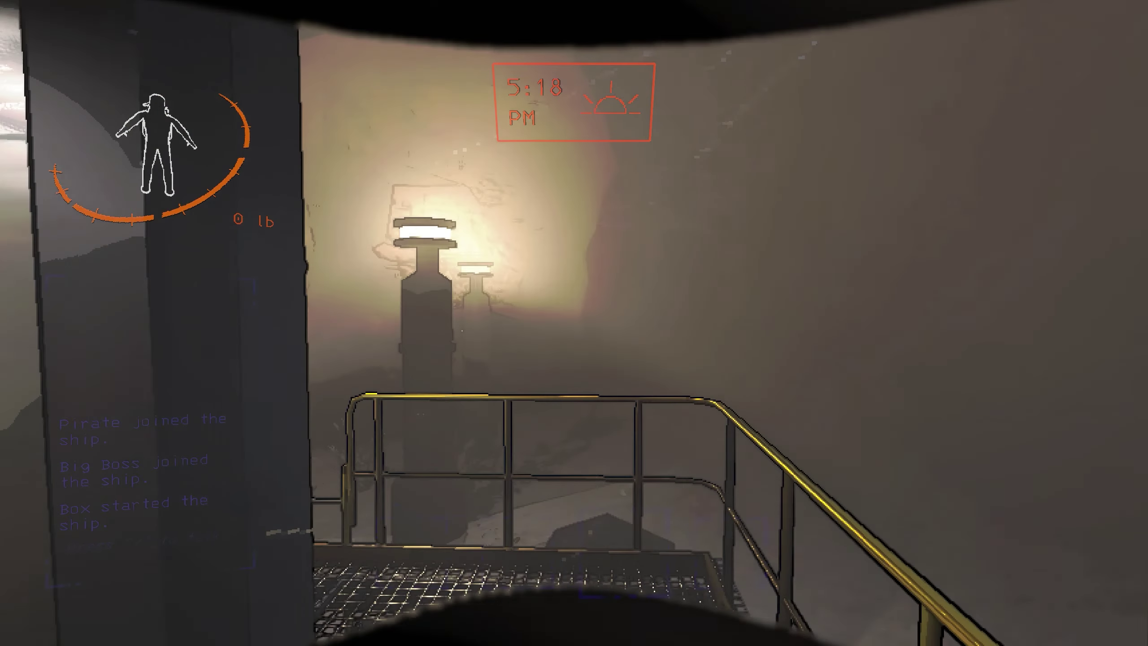
Step: Walk back inside across the ship to the engine and close the ship door
key(w)
key(w)
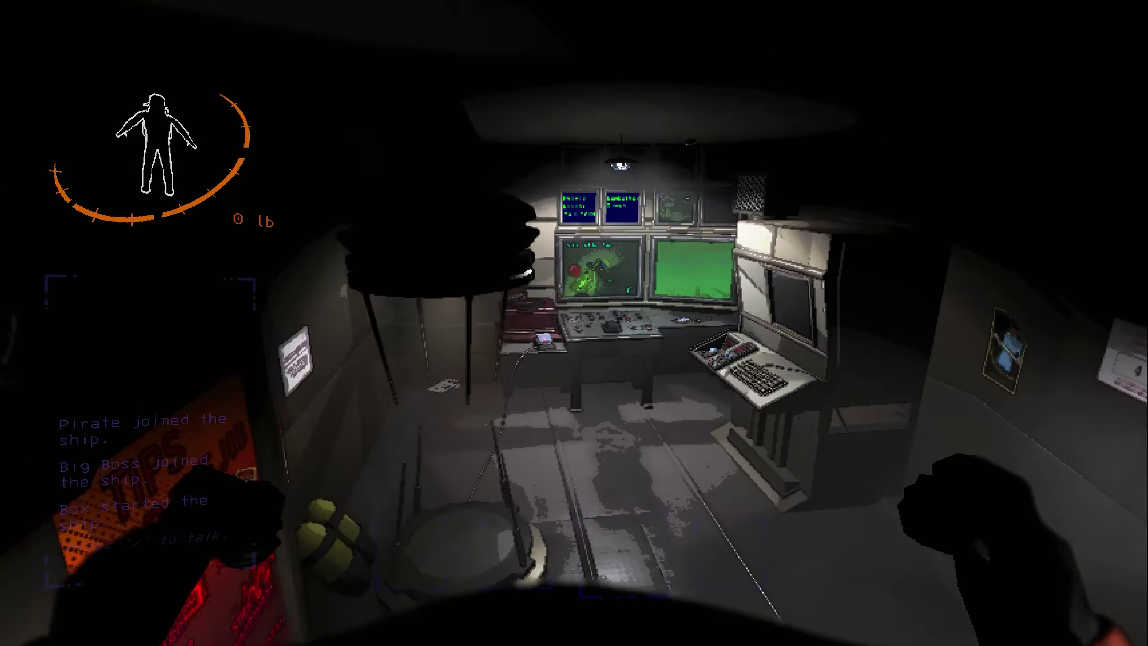
key(w)
key(w)
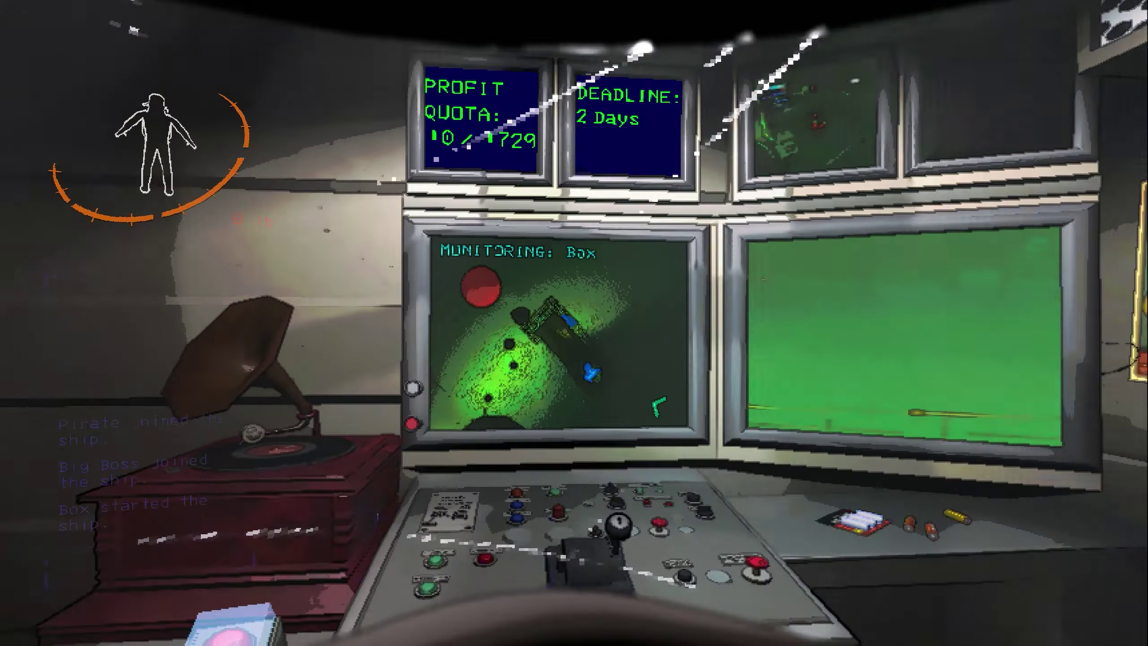
key(w)
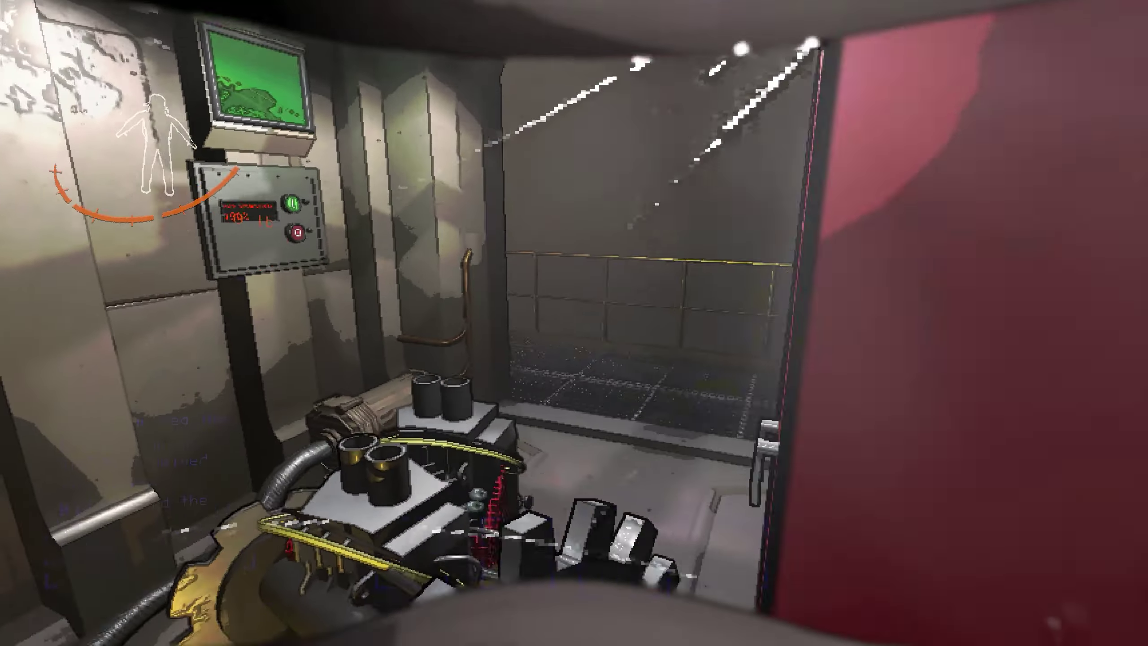
key(e)
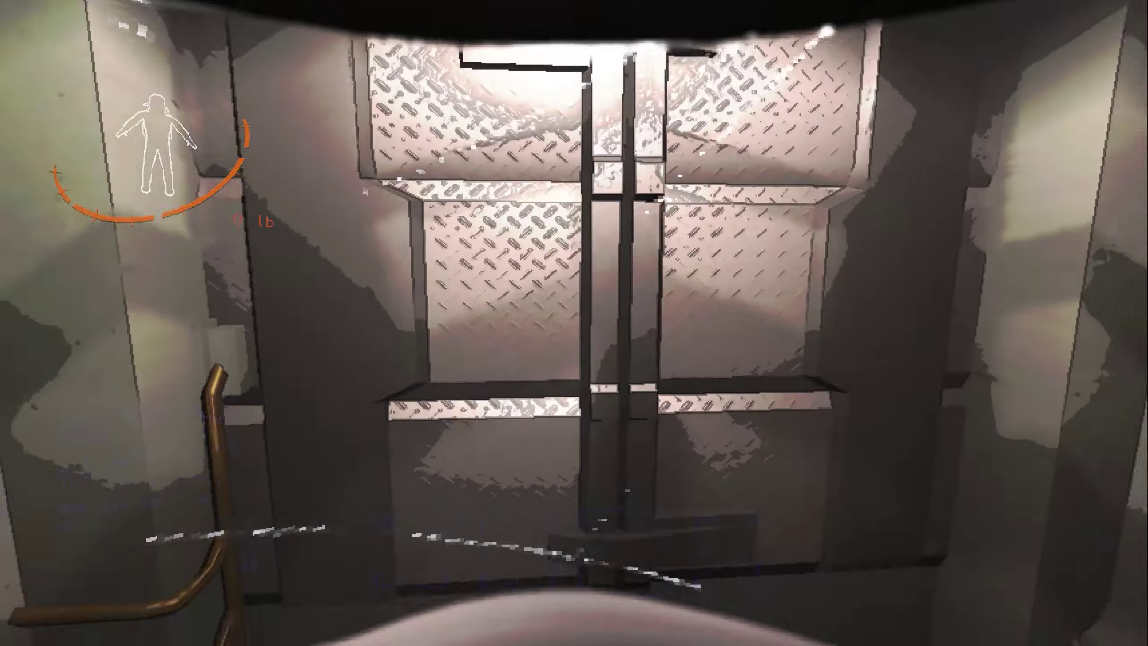
Step: Check the crew monitors, charge the walkie-talkie, and head back out to the catwalk
key(w)
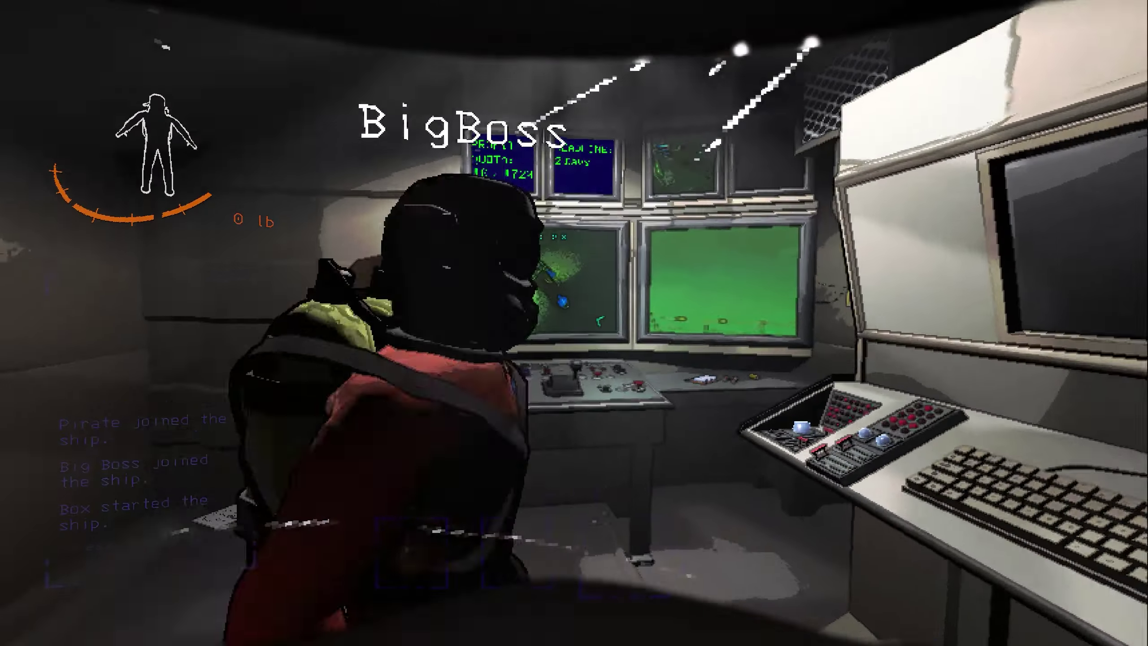
key(w)
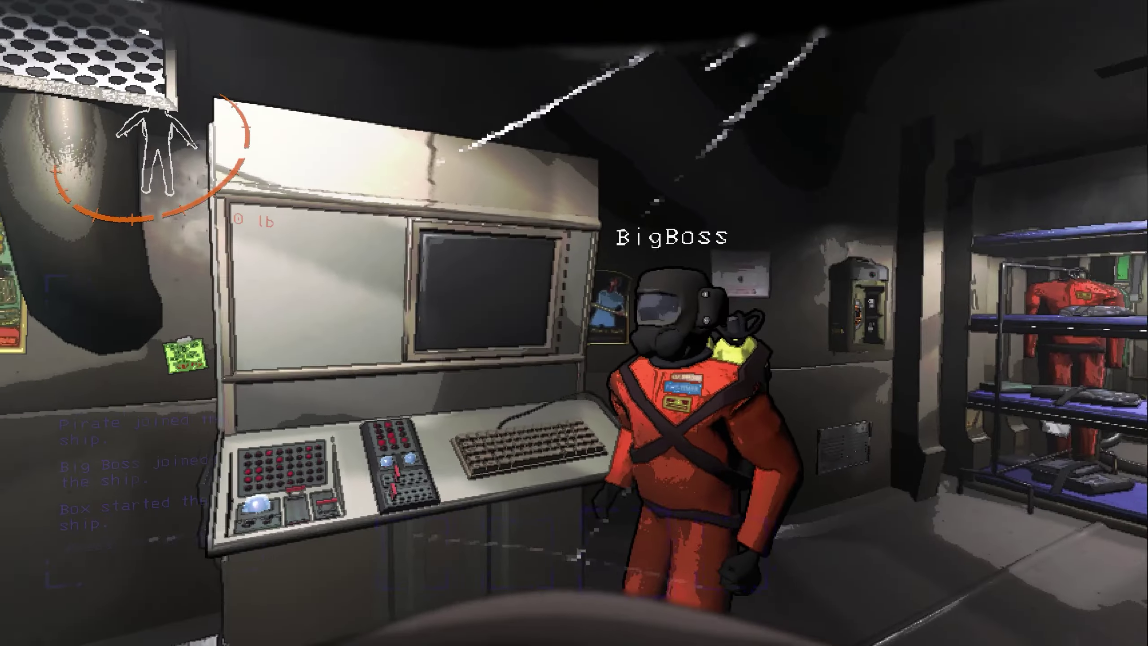
key(w)
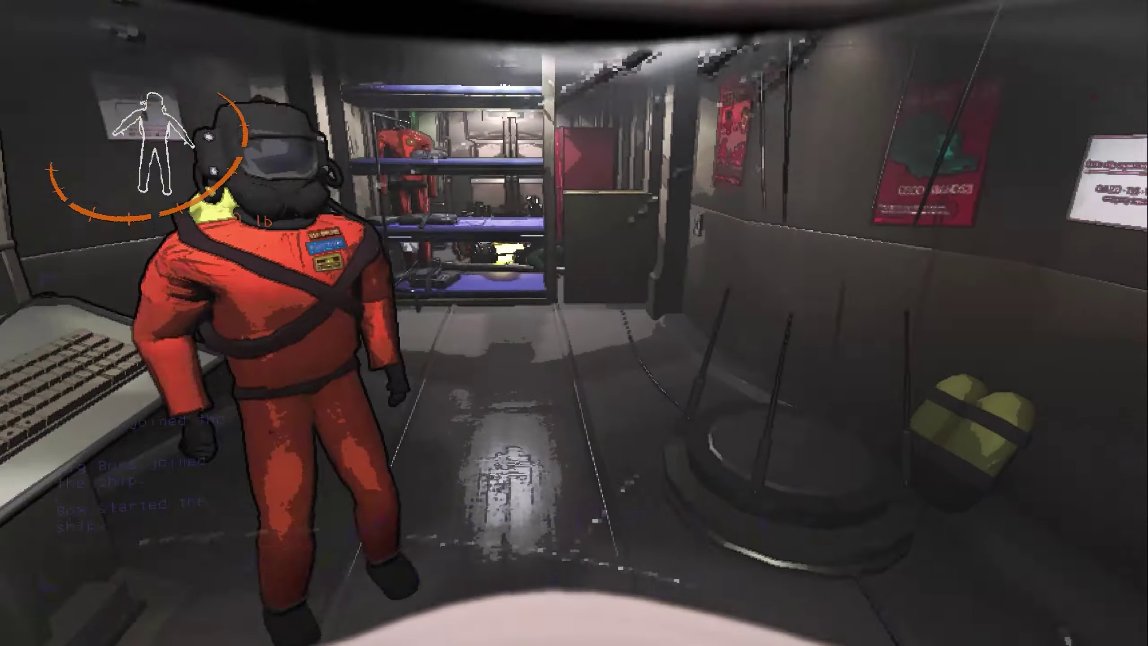
scroll(574, 323, up, 1)
key(w)
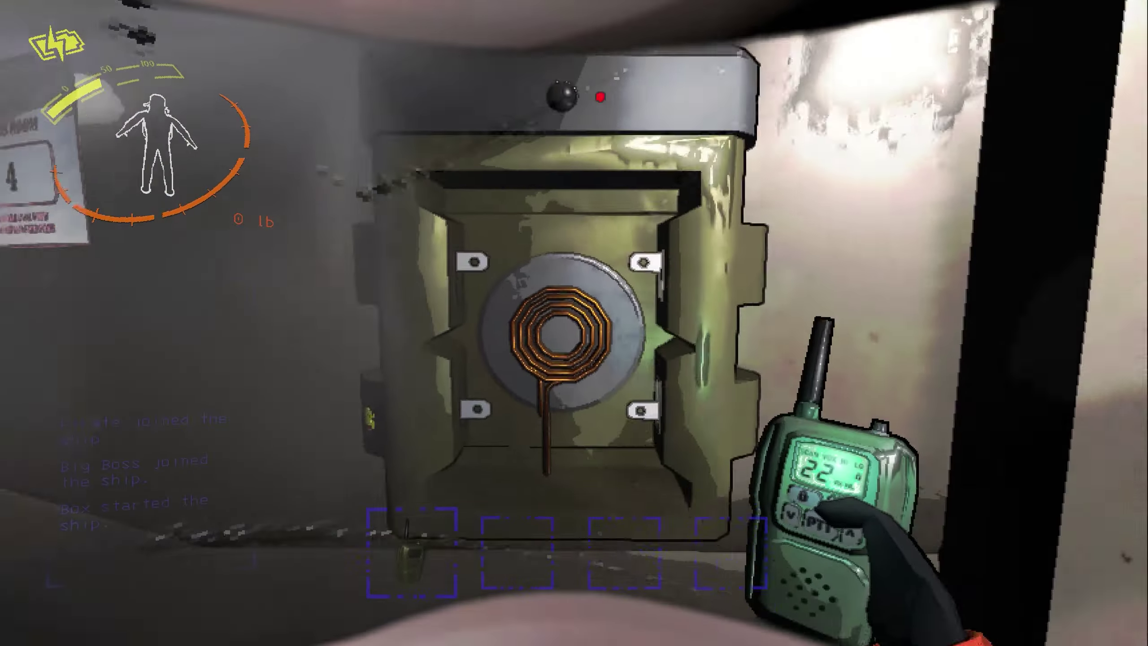
key(e)
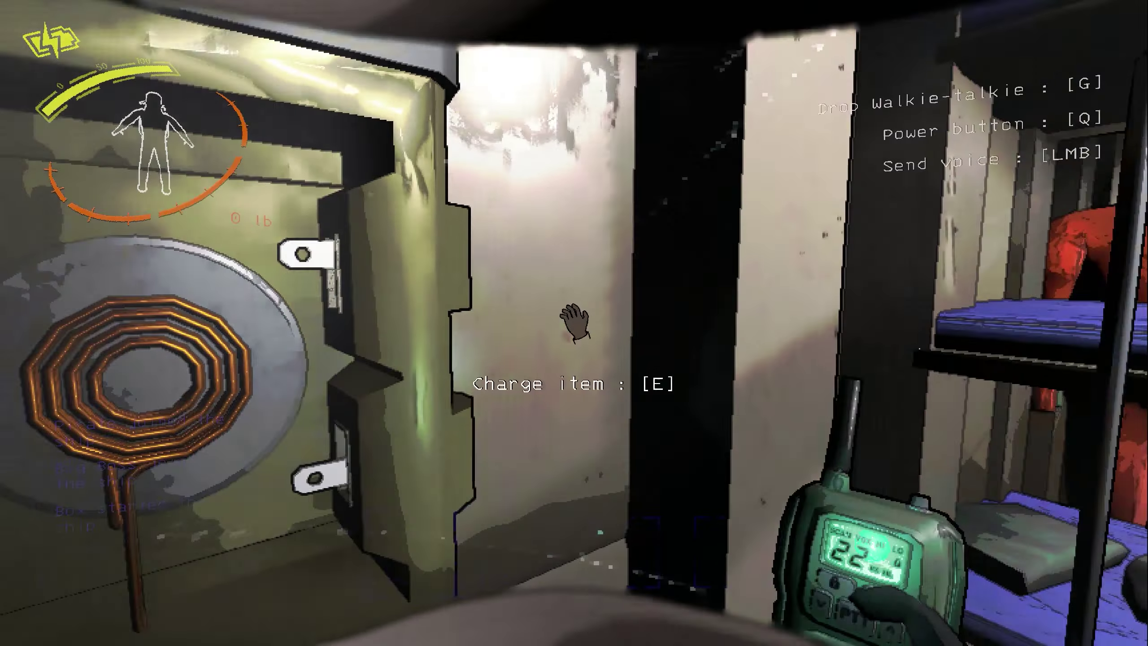
key(w)
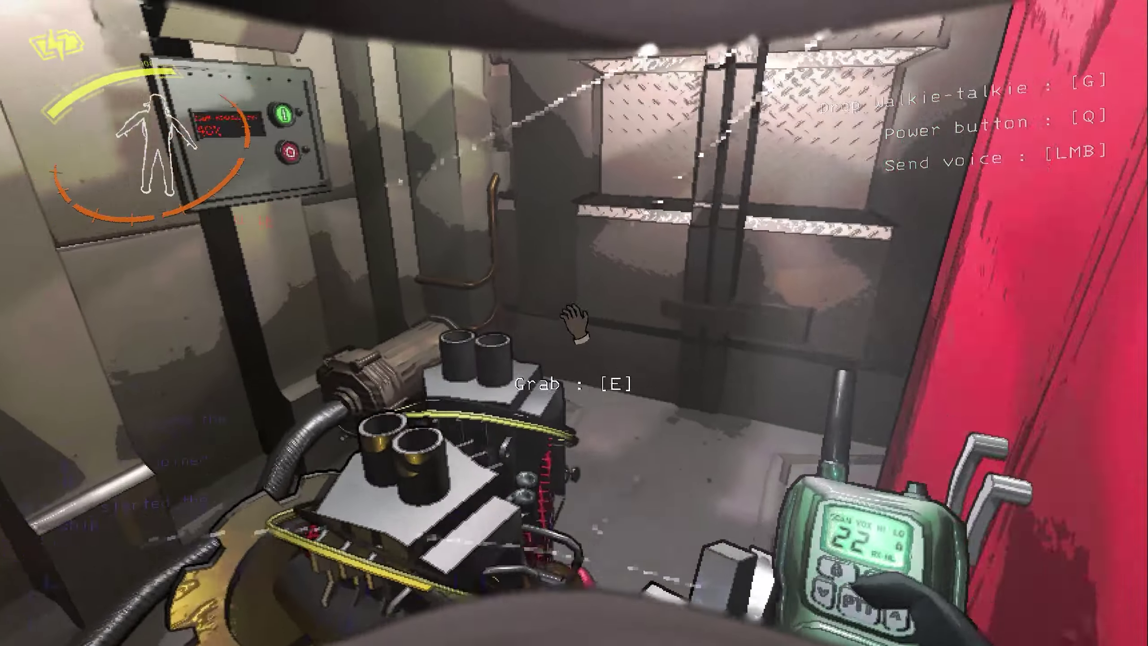
key(w)
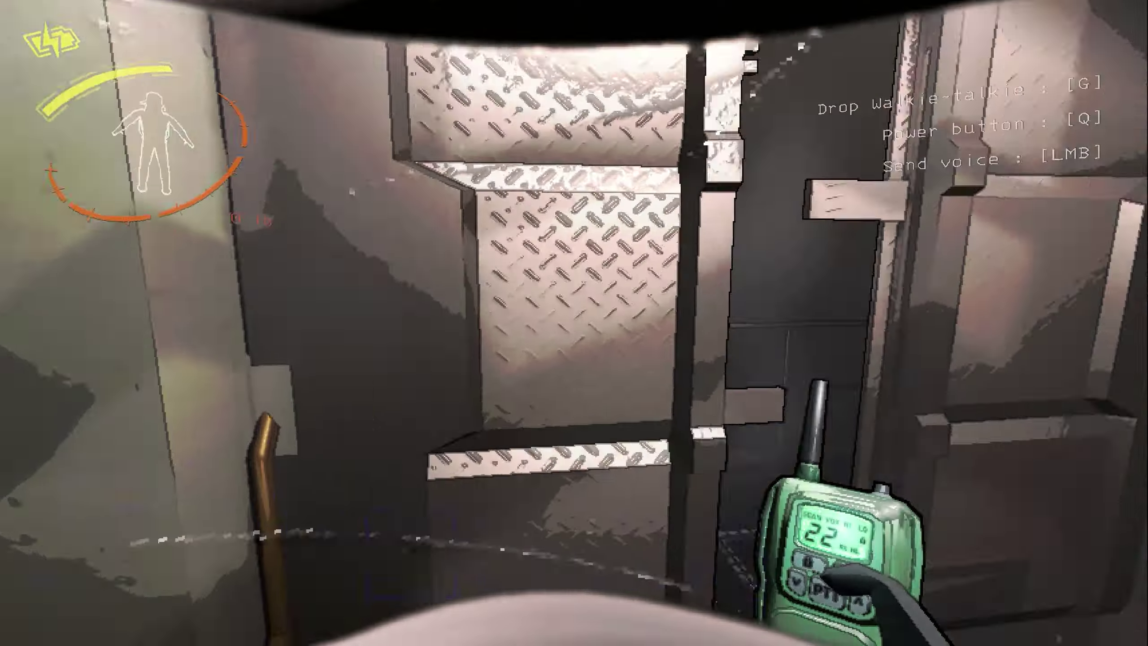
Step: Leave the ship and follow the lamp posts through the fog
key(w)
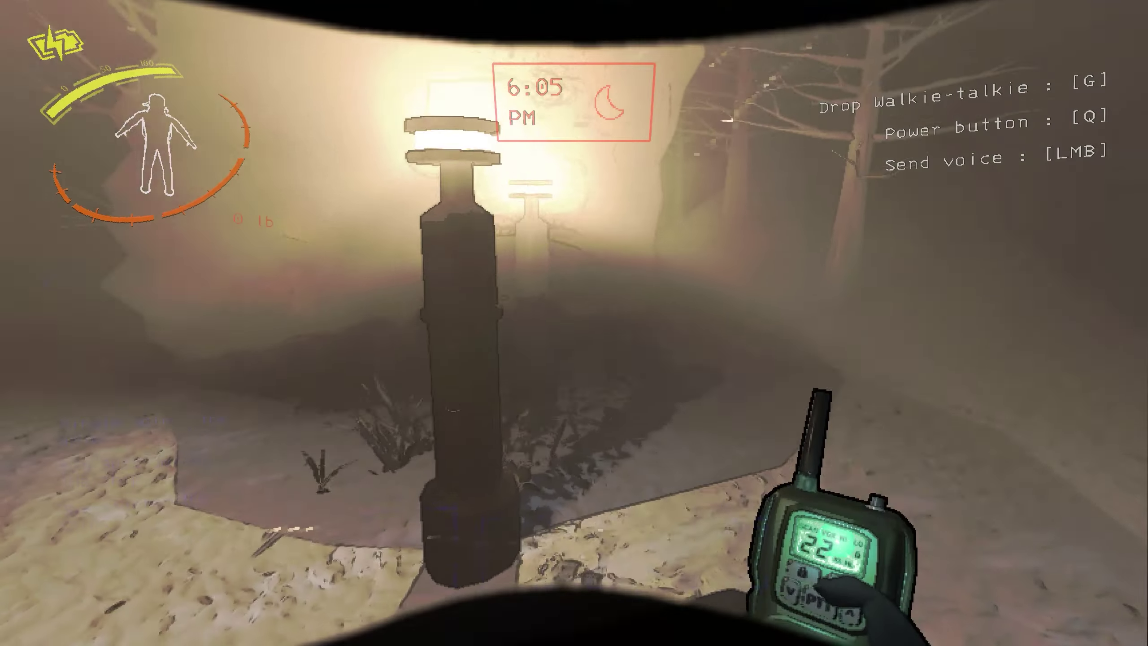
key(w)
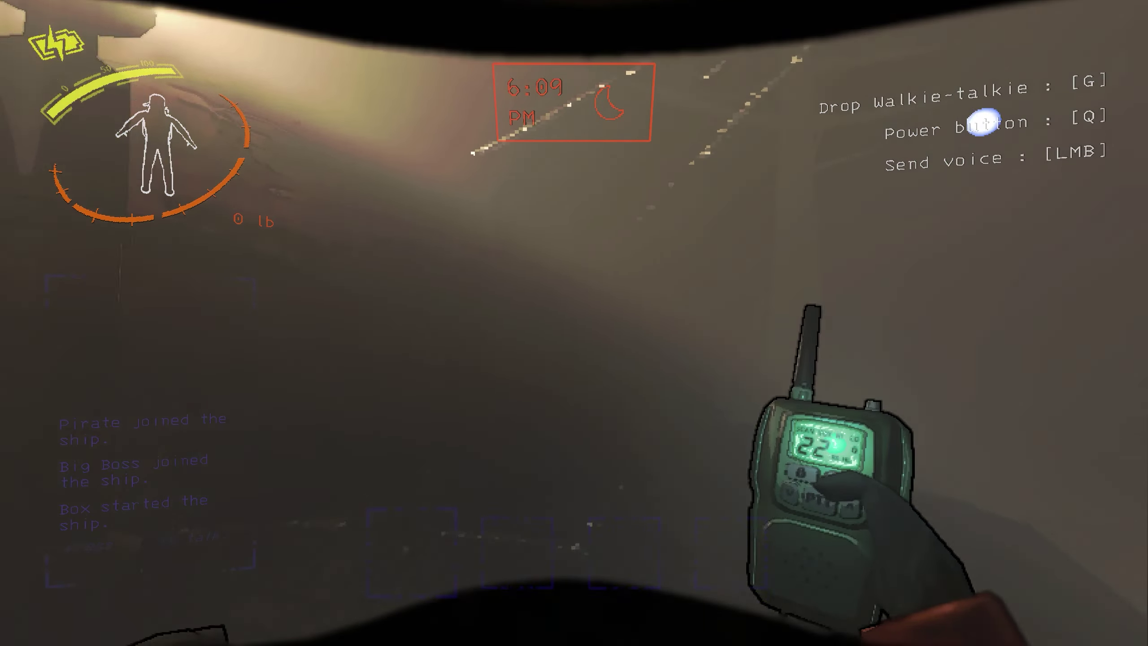
key(w)
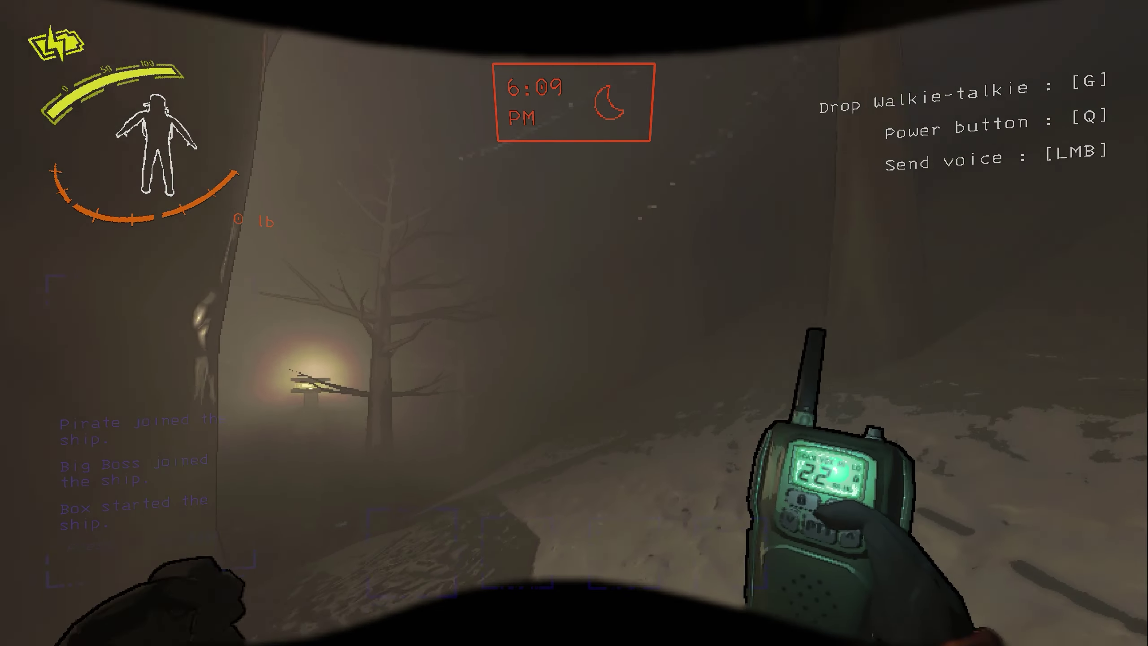
key(w)
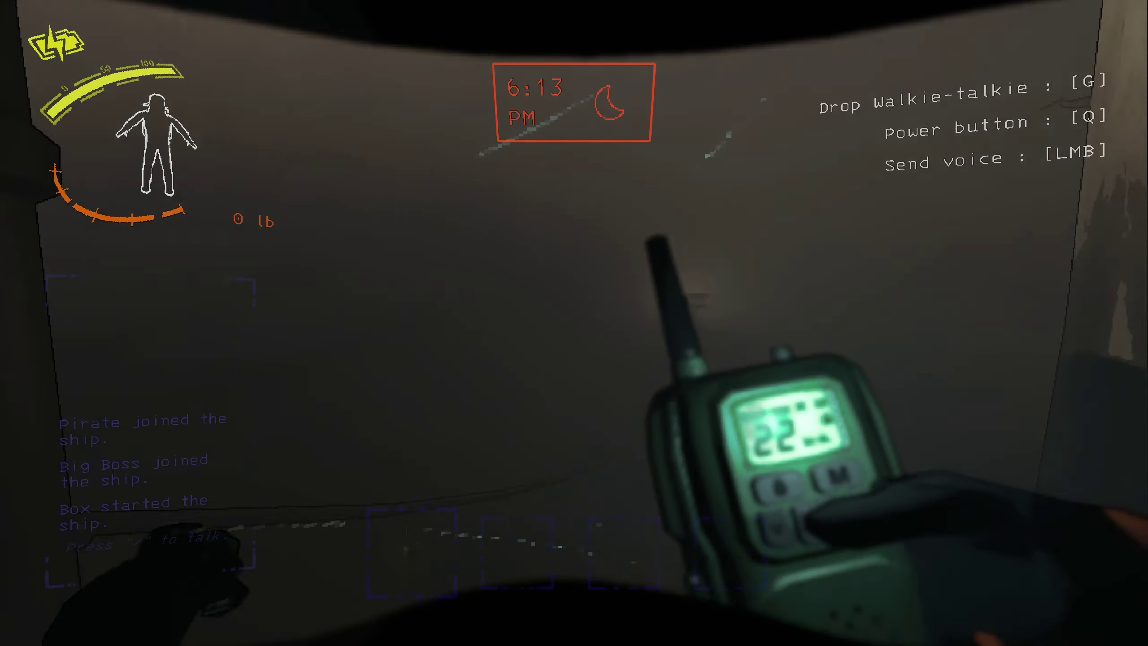
key(w)
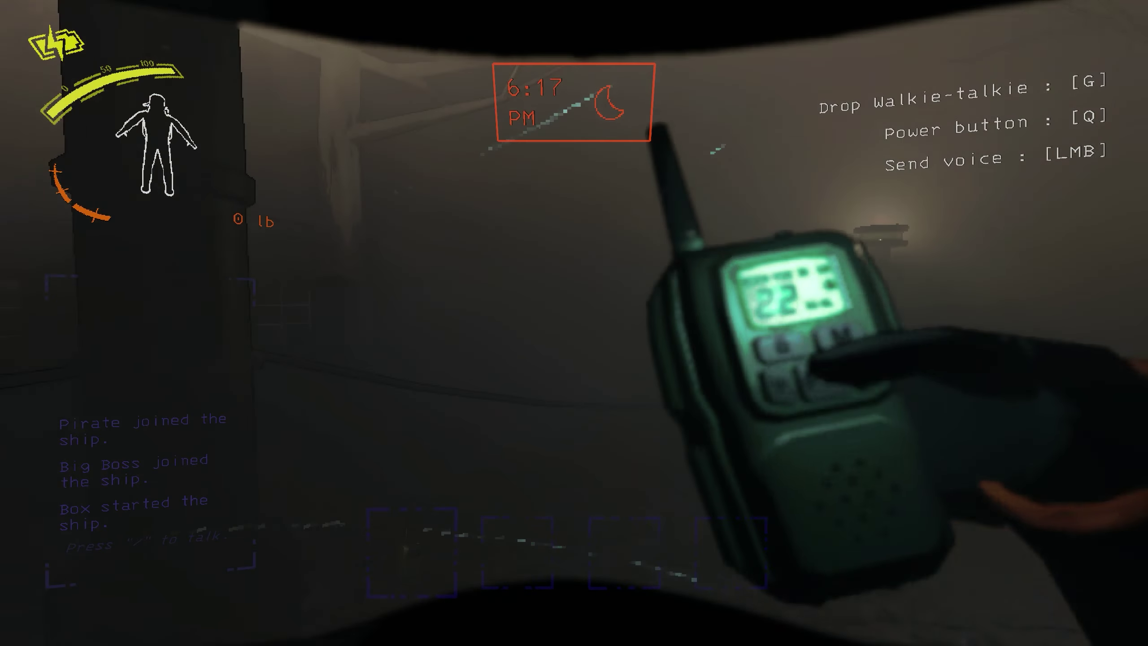
key(w)
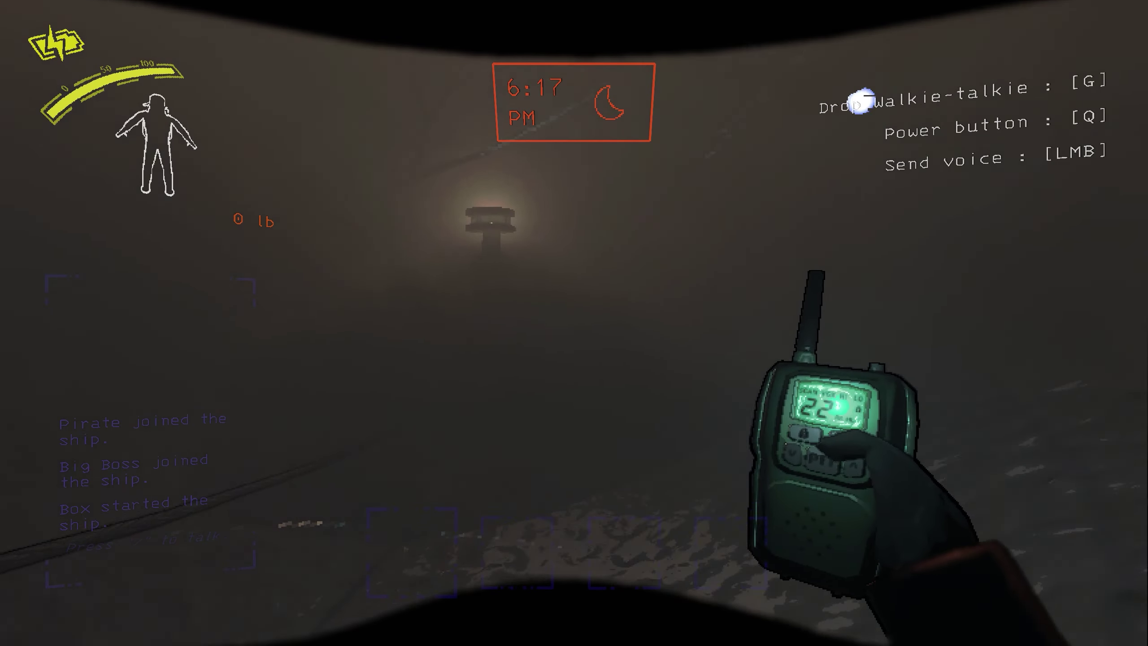
key(w)
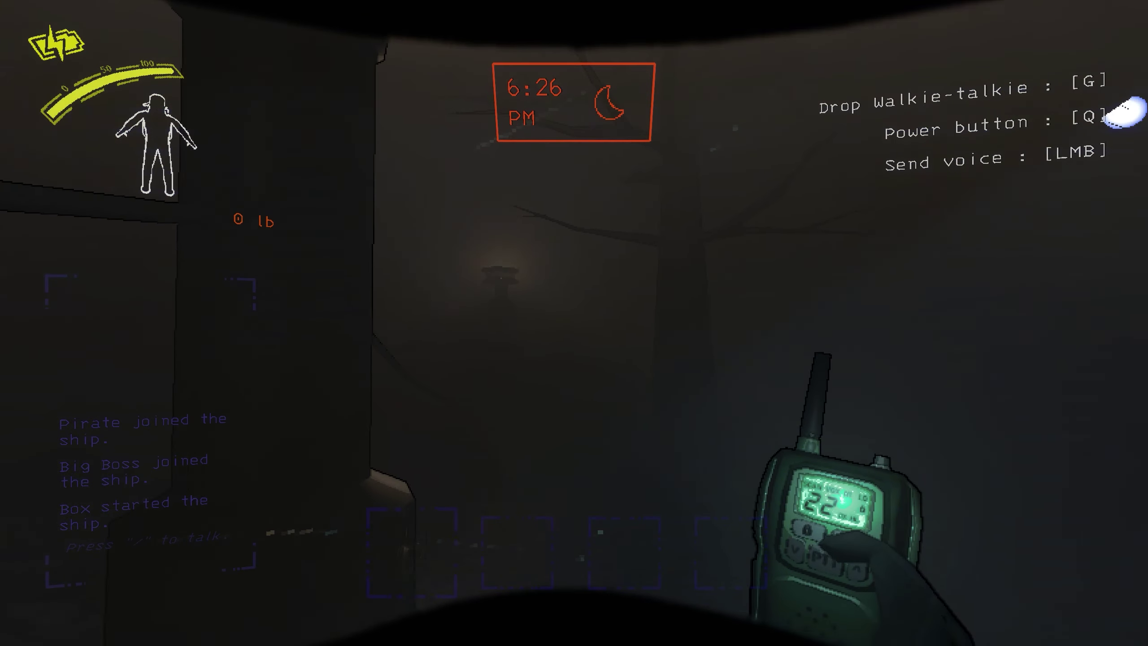
key(w)
Step: Scan repeatedly while advancing to the lit snowy wall, revealing the Robot Toy
right_click(574, 323)
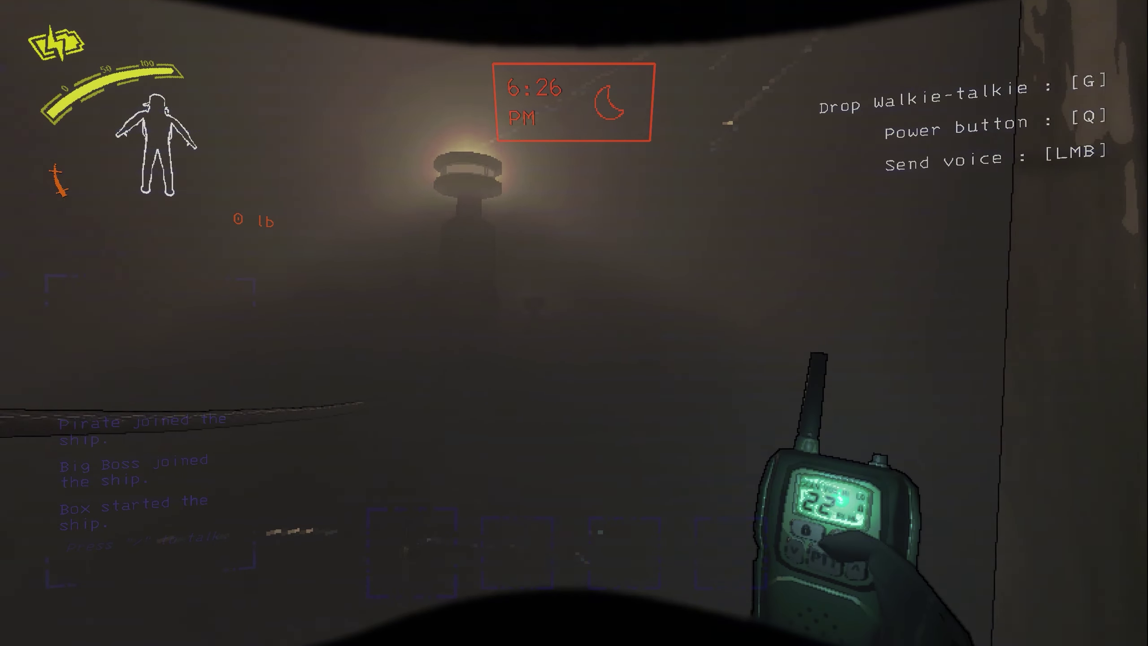
key(w)
right_click(574, 322)
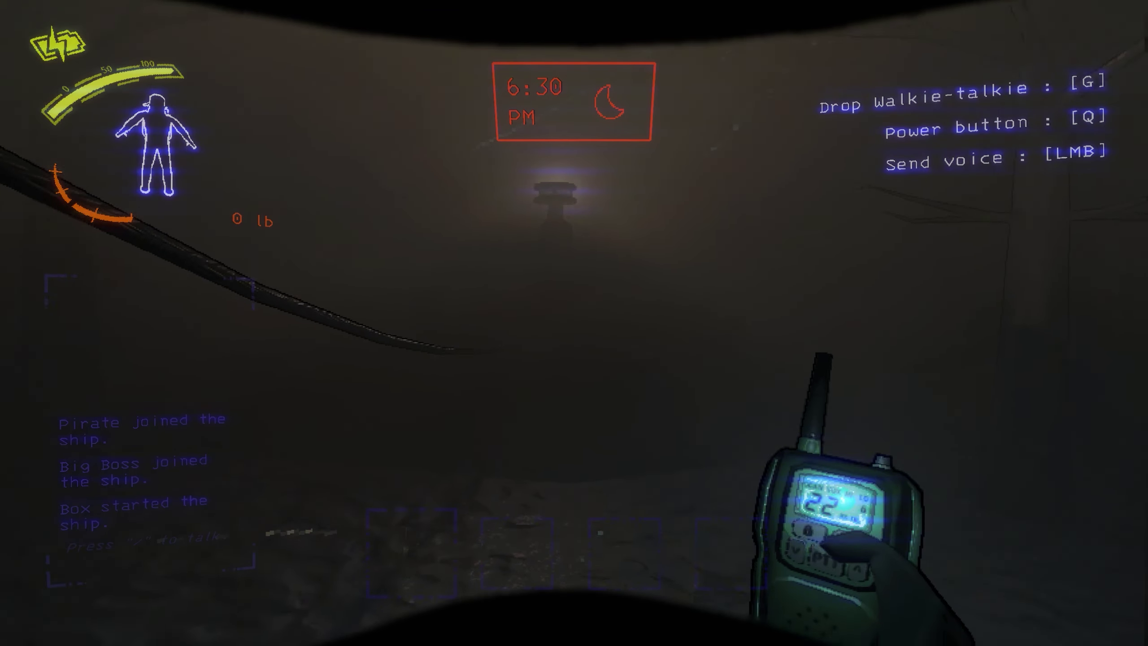
key(w)
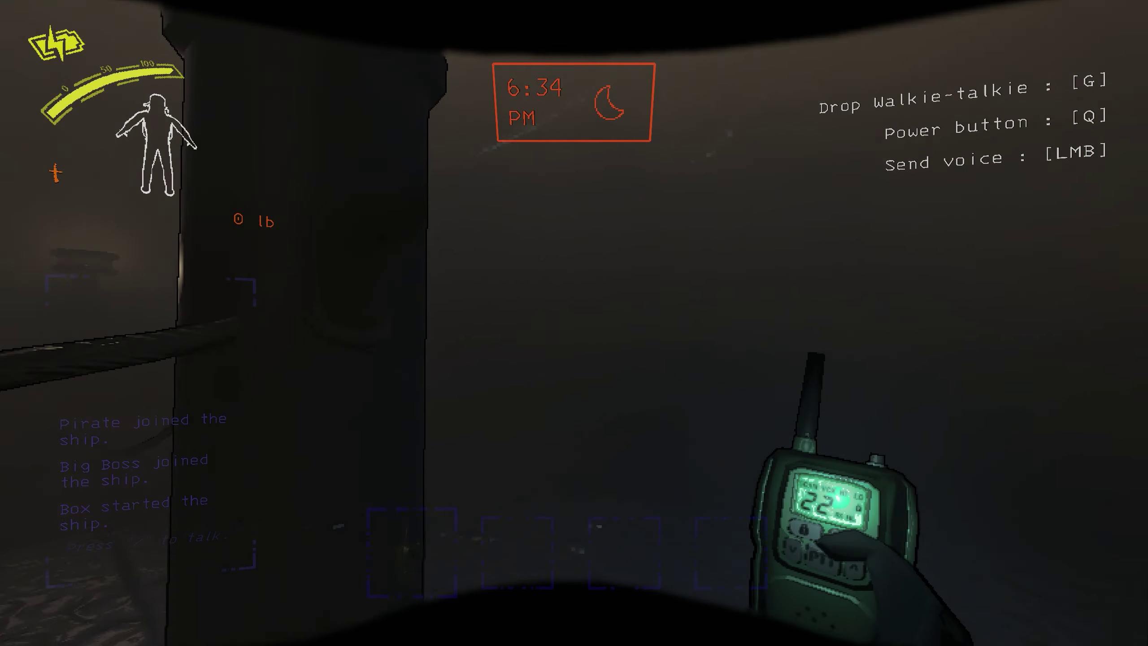
key(w)
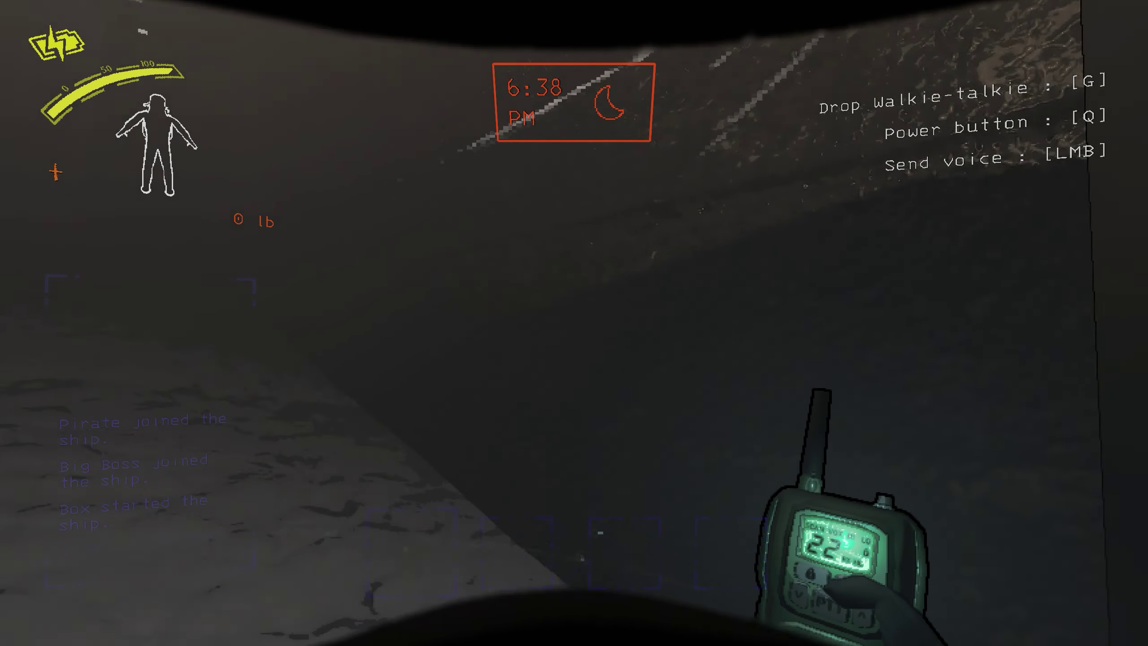
right_click(574, 324)
key(w)
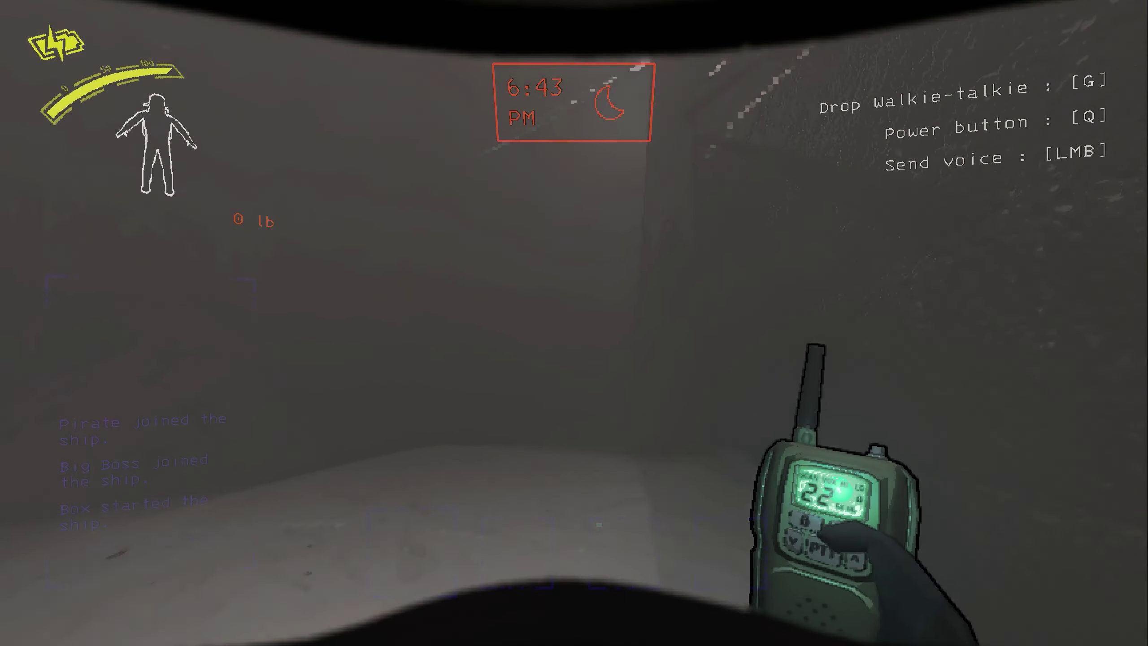
right_click(574, 323)
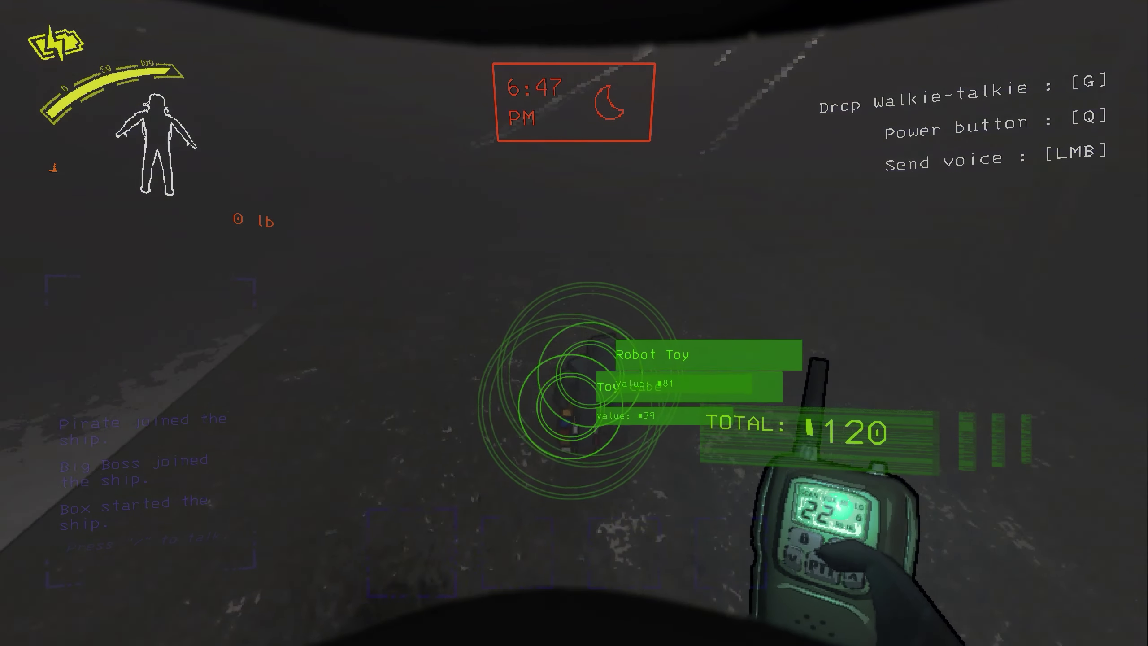
Step: Pick up the Robot Toy and scan down the lit corridor for the main entrance
key(e)
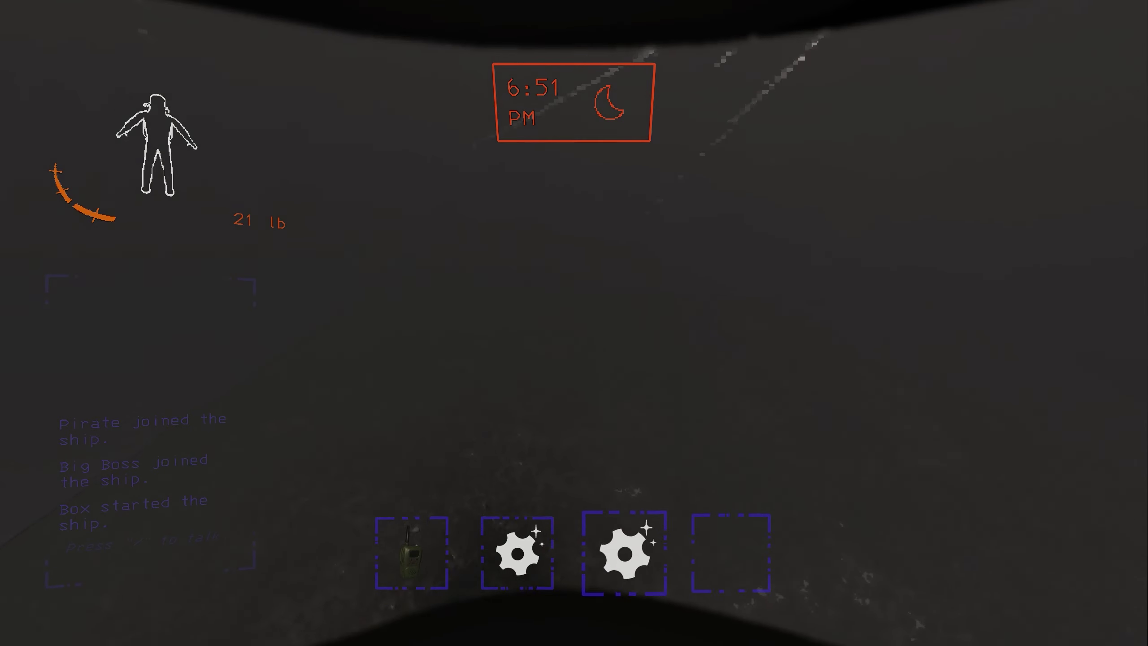
scroll(575, 323, up, 2)
key(w)
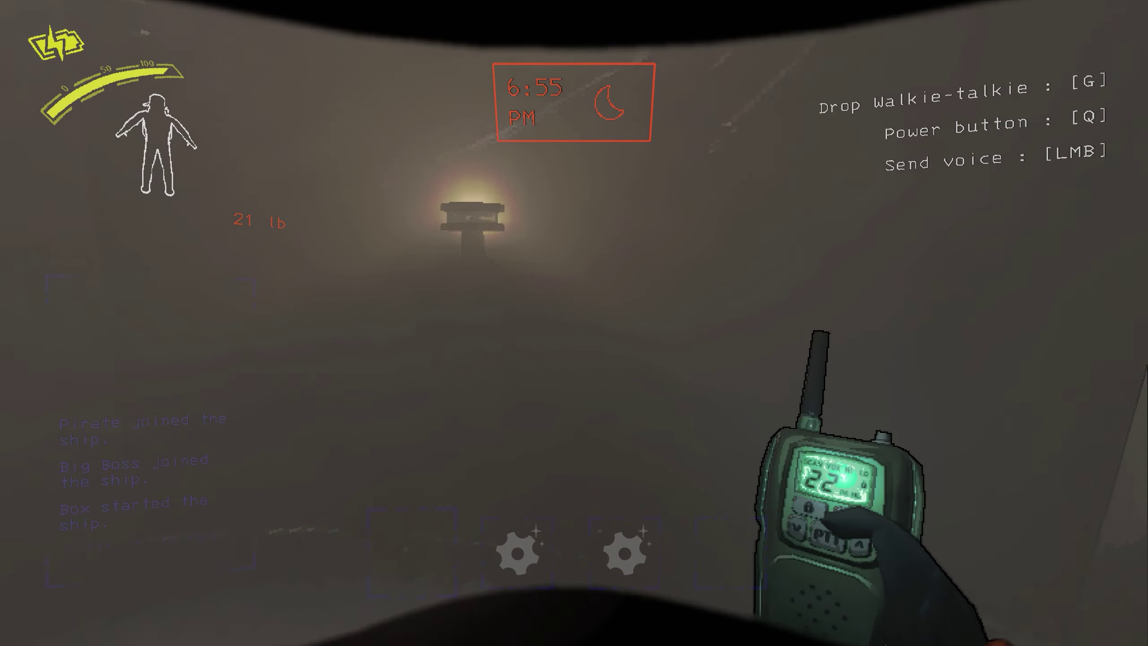
right_click(574, 322)
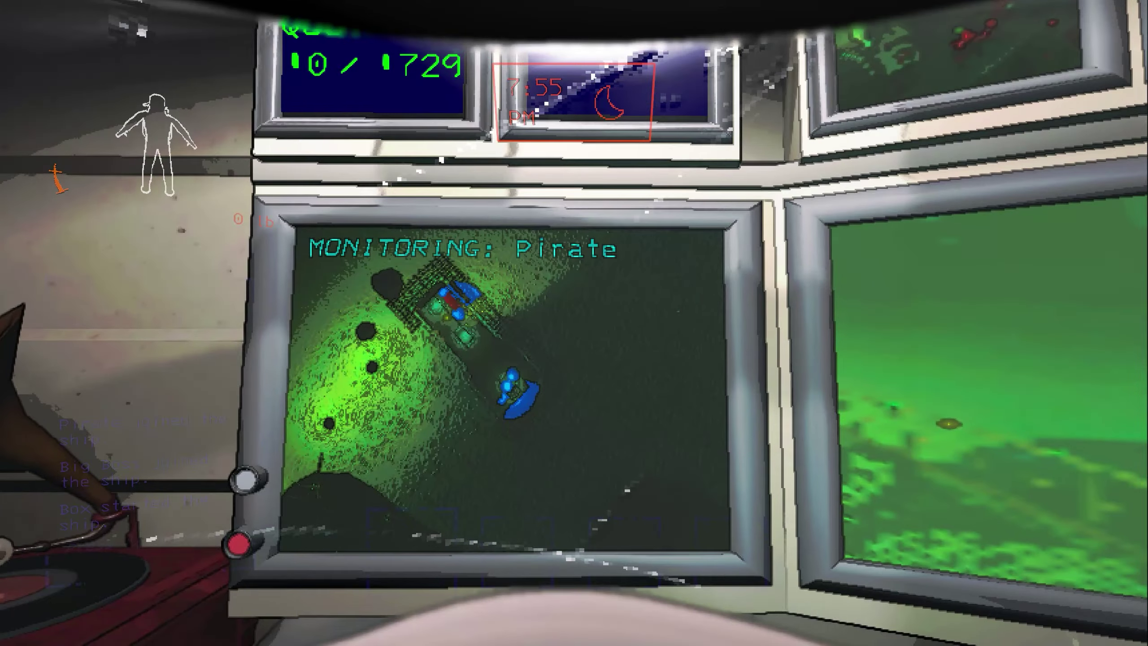
Step: Review the 0/729 quota and 2 Days deadline, then walk out into the dark woods
key(w)
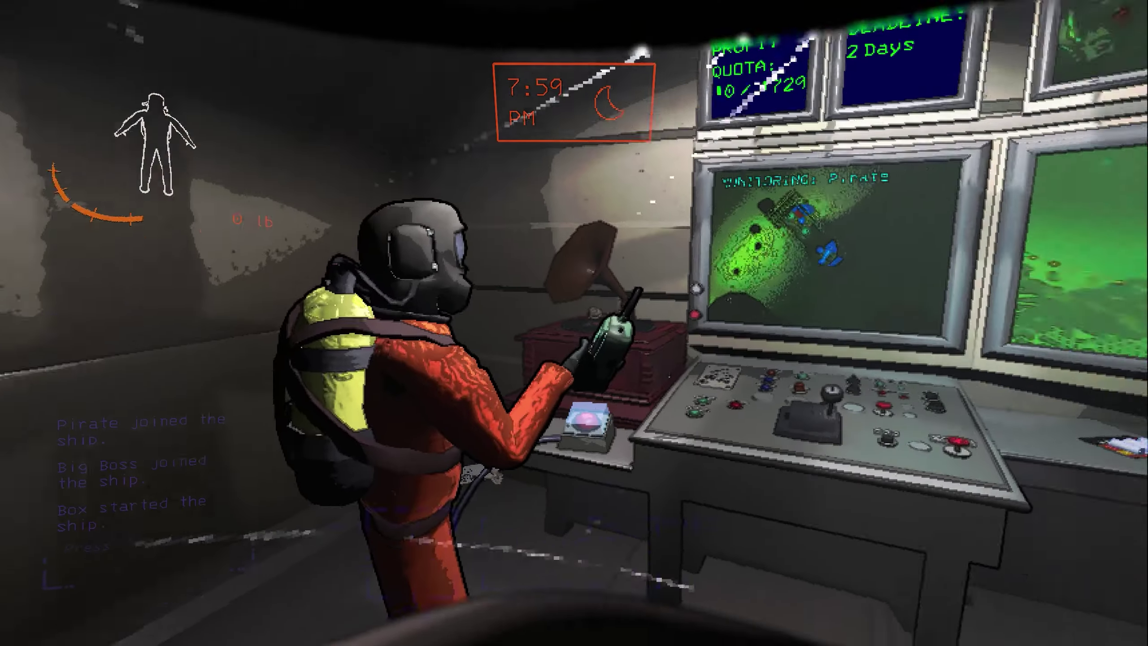
key(w)
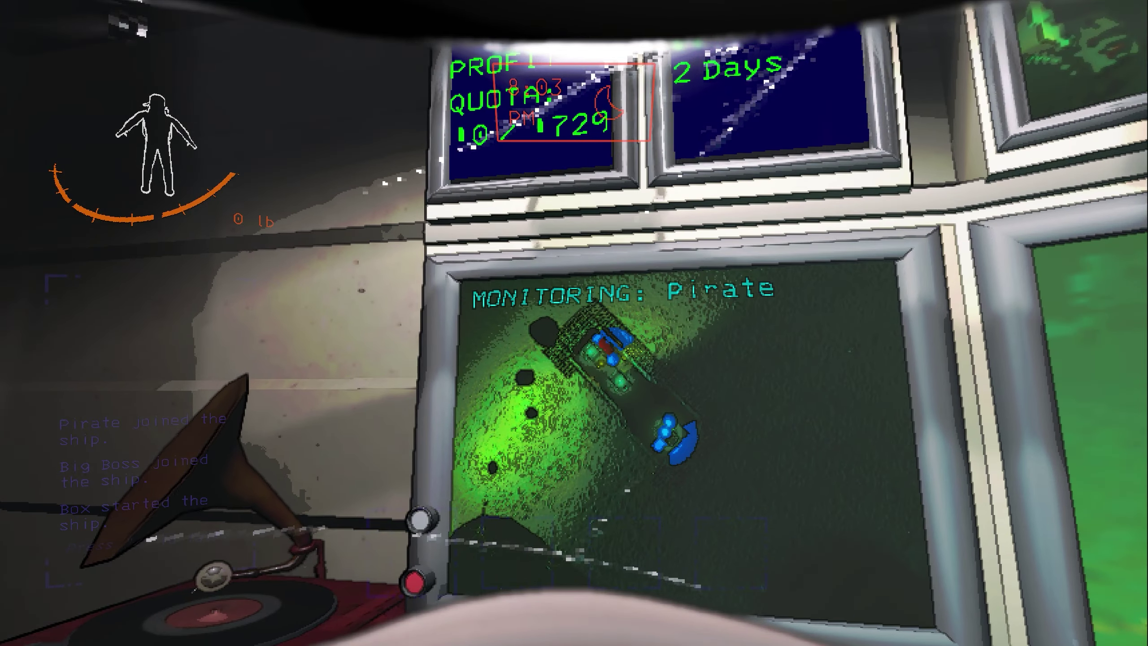
key(w)
key(w)
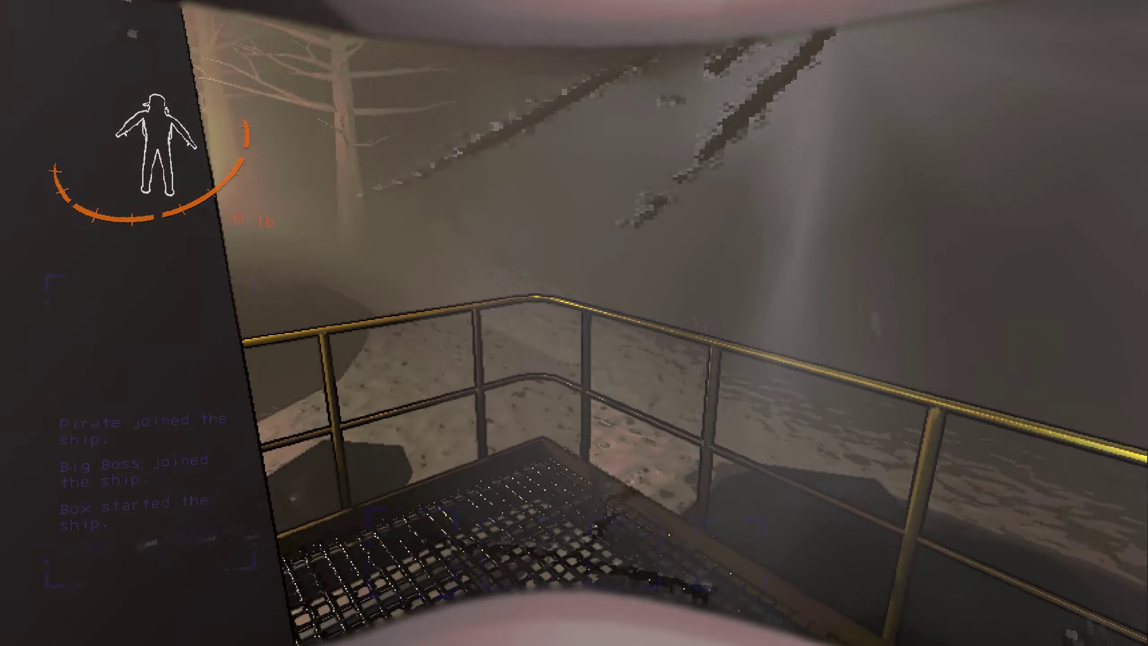
key(w)
key(w)
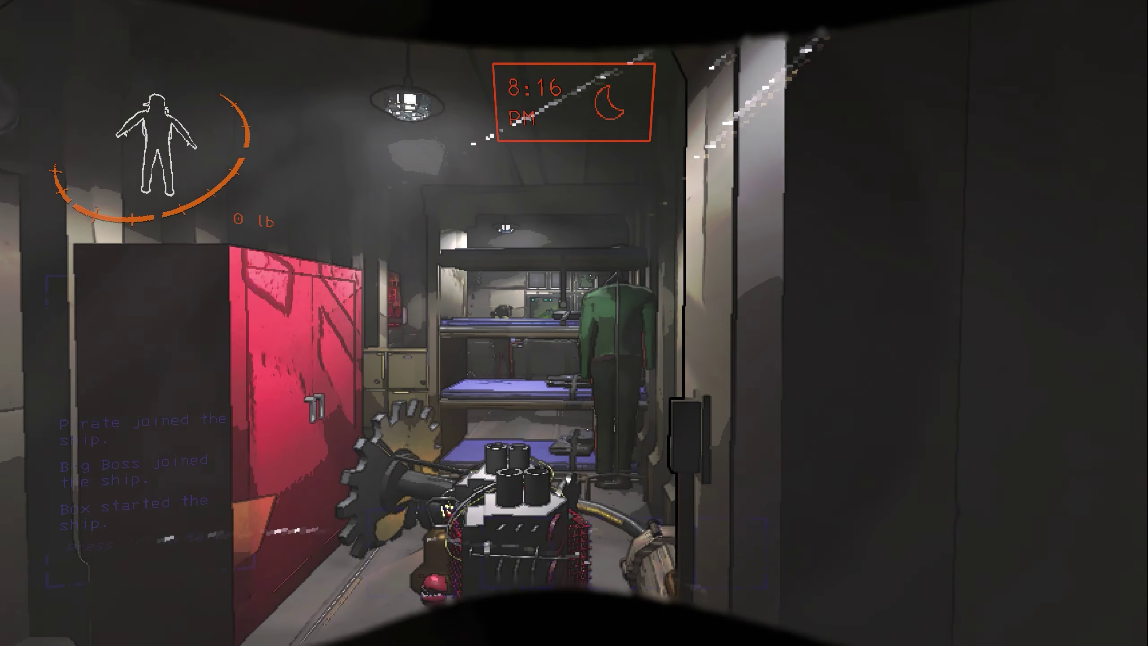
key(w)
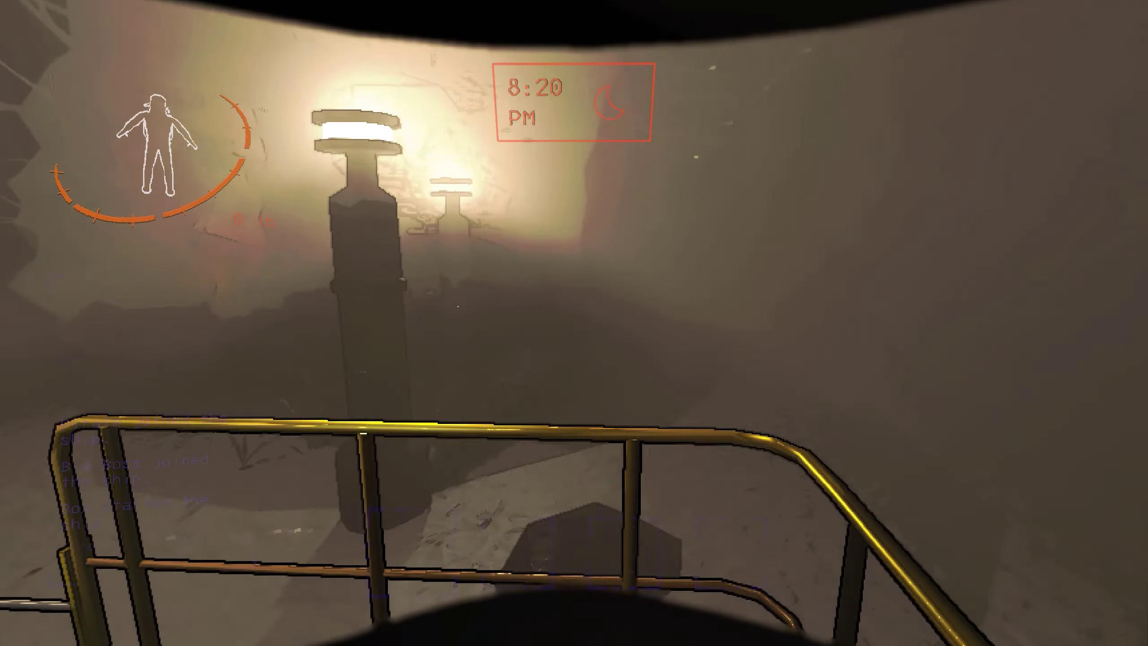
key(w)
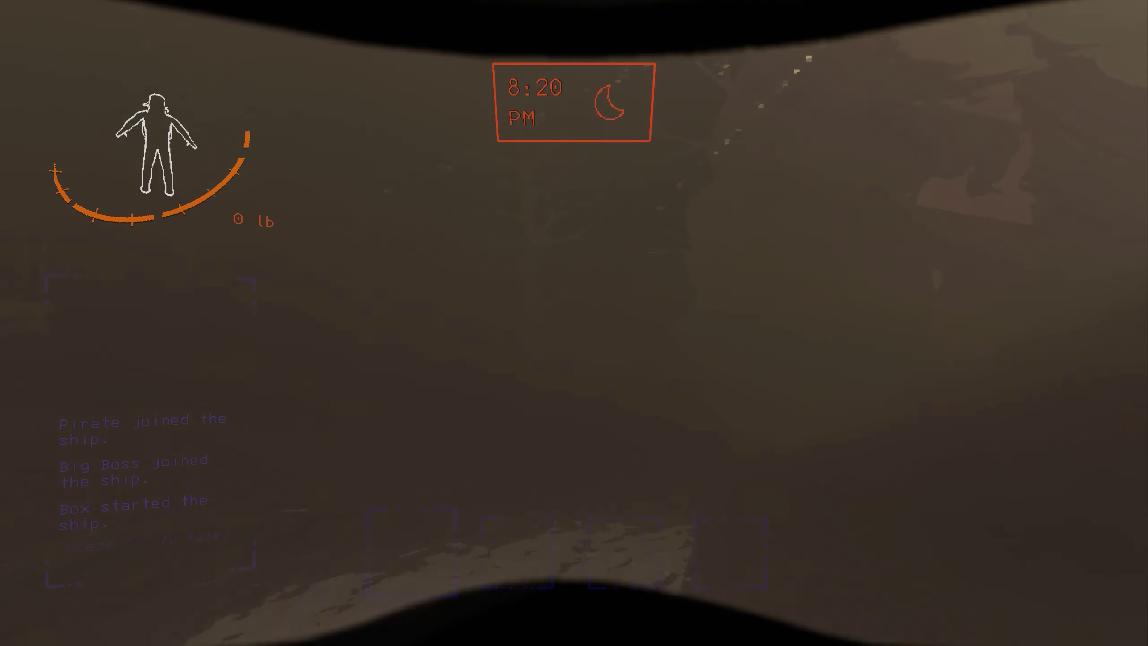
key(w)
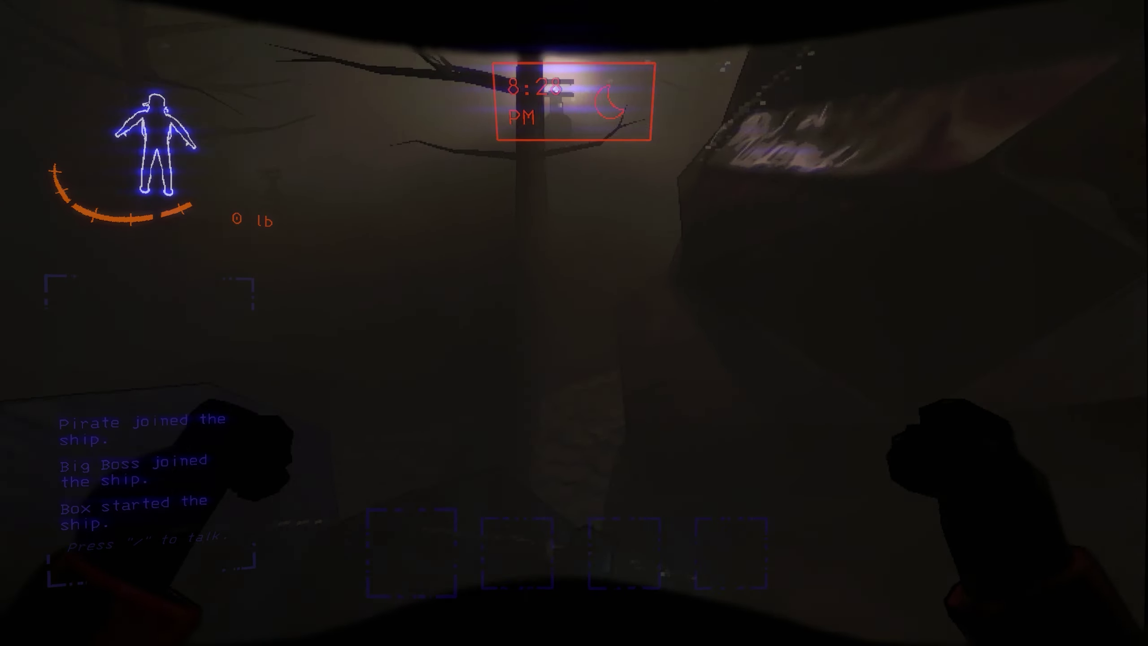
Step: Pick up the Toy cube lying in the woods
key(e)
key(e)
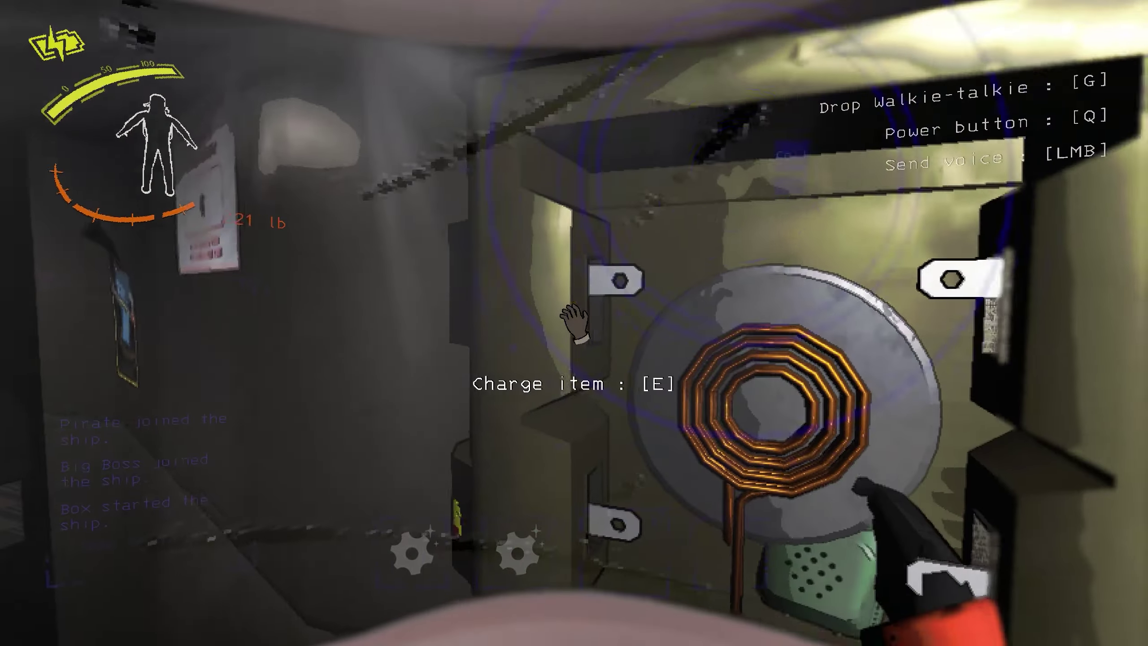
scroll(575, 323, up, 1)
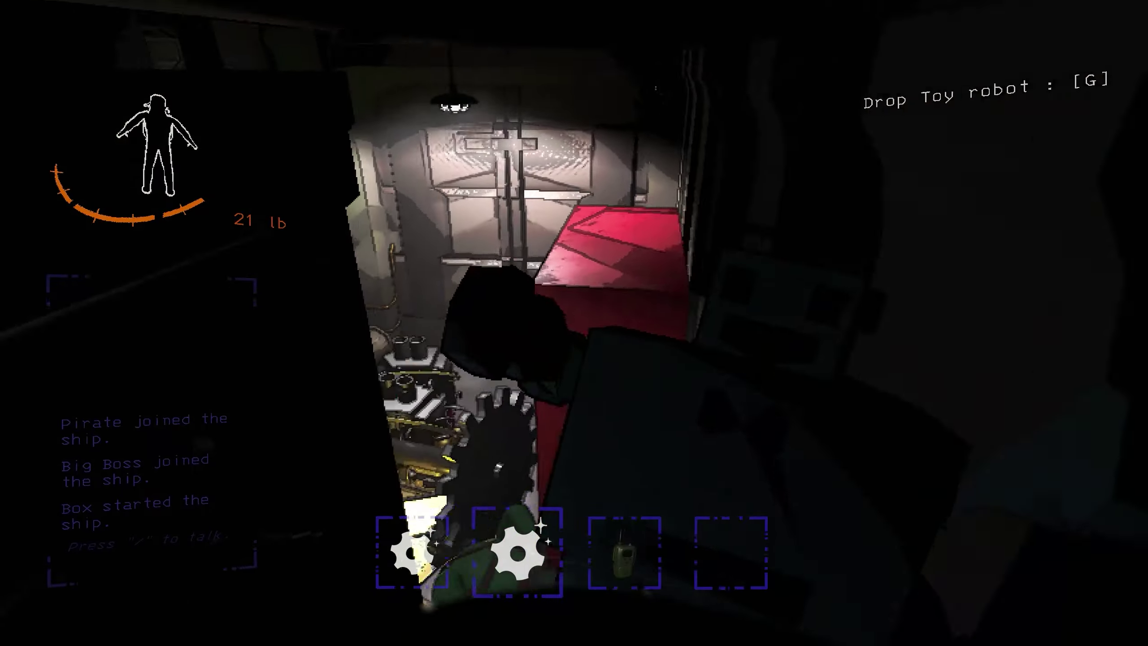
Step: Drop the toy robot and toy cube aboard, then walk over to the terminal monitors
key(g)
scroll(574, 323, up, 1)
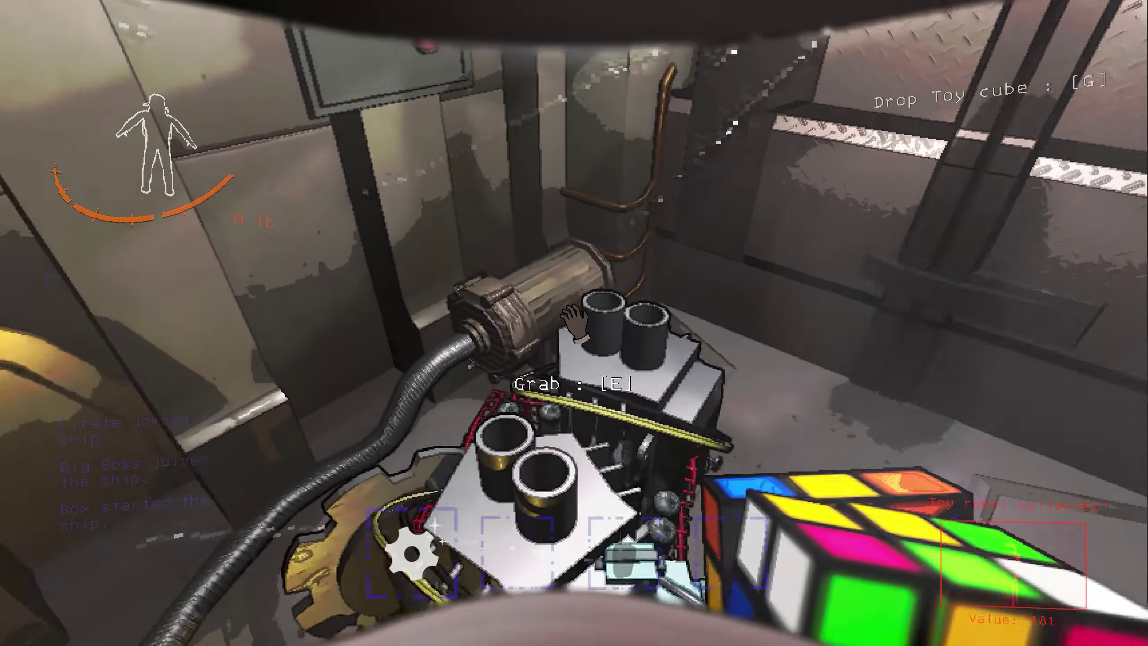
key(g)
key(w)
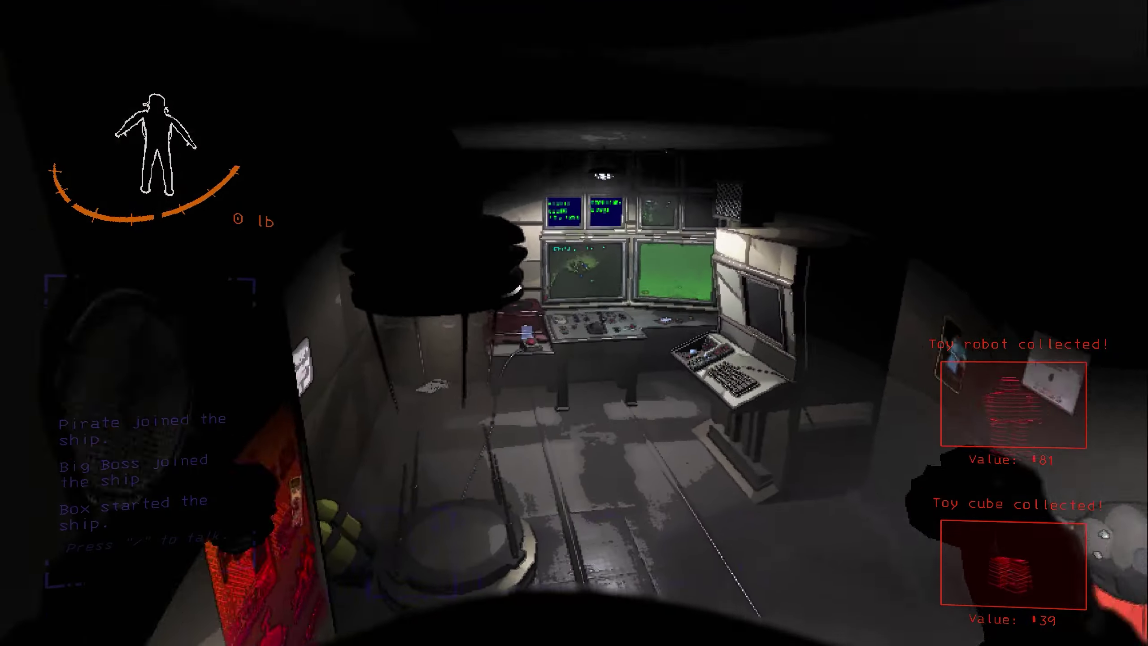
key(w)
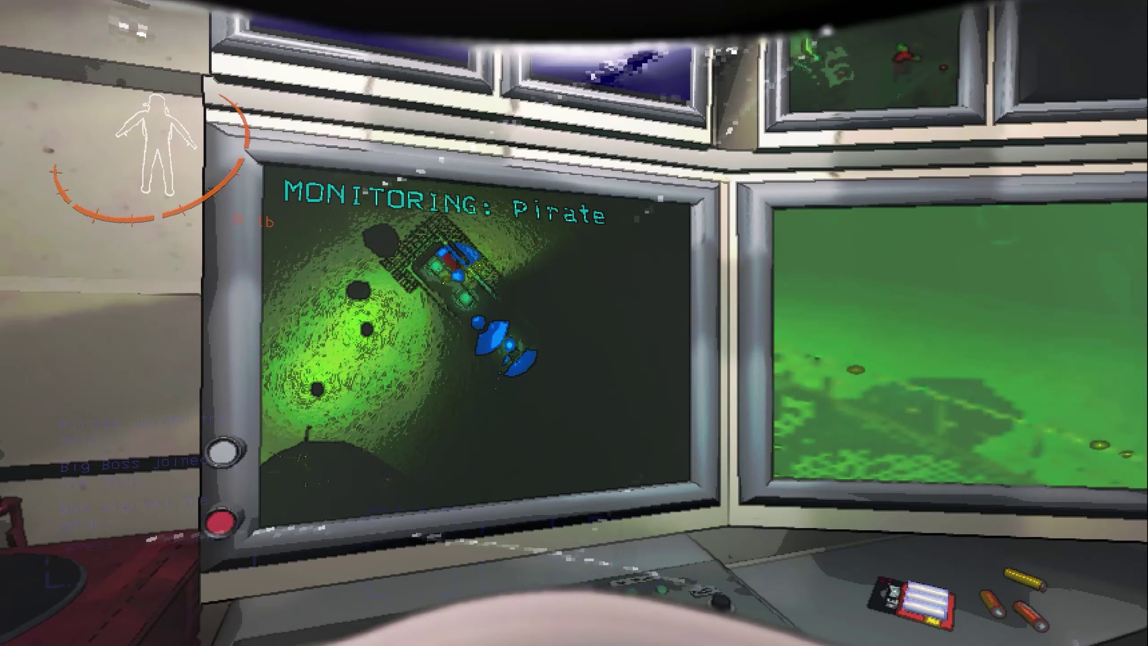
key(s)
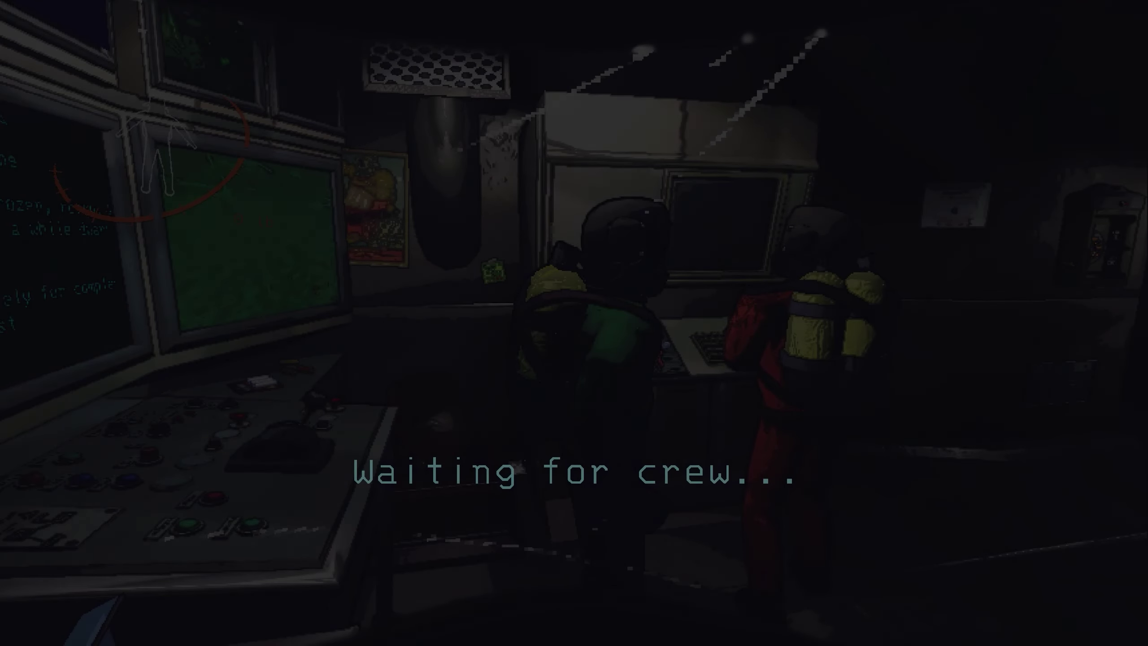
Step: Walk along the ship's railing and down the stairs past the lamp post, walkie-talkie in hand
key(w)
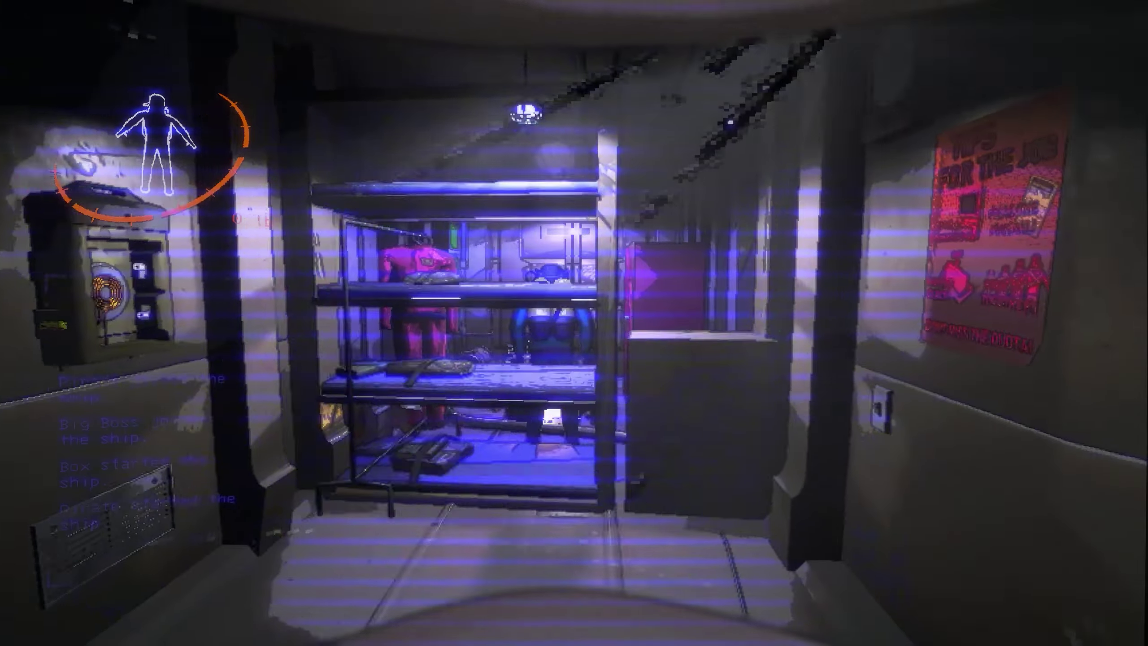
right_click(574, 323)
key(w)
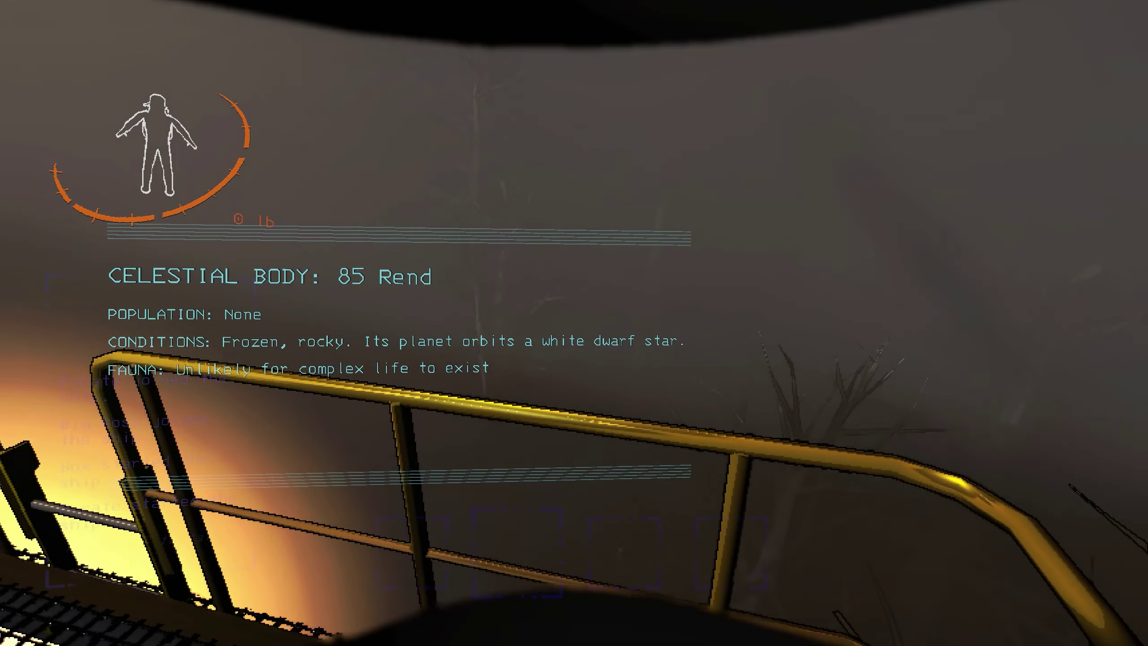
key(w)
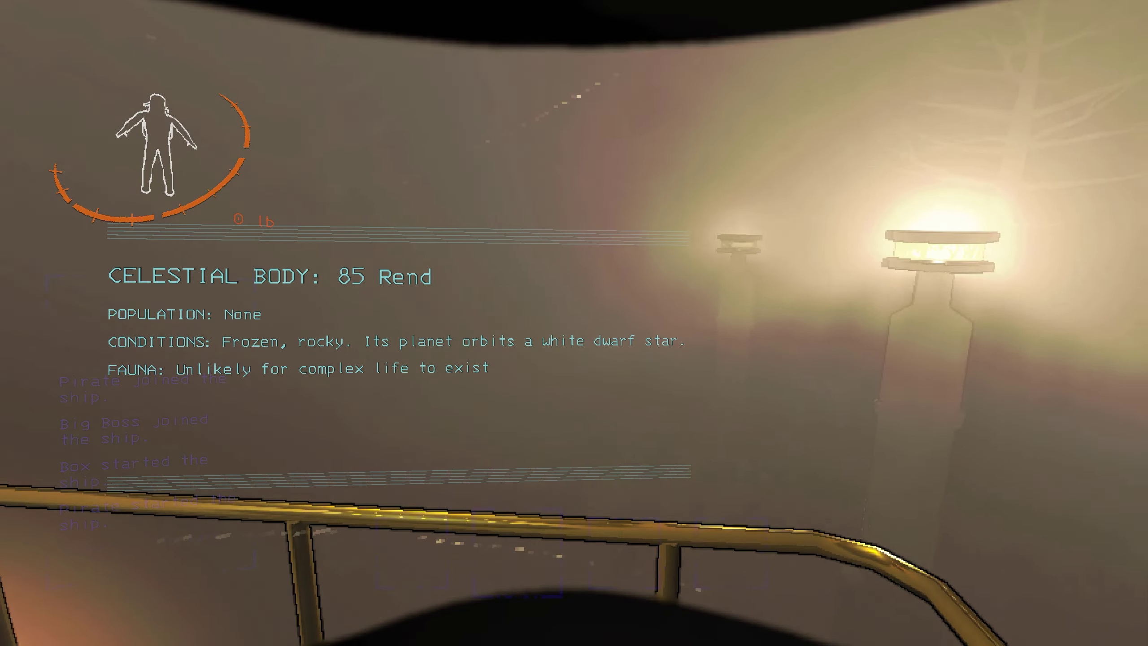
key(w)
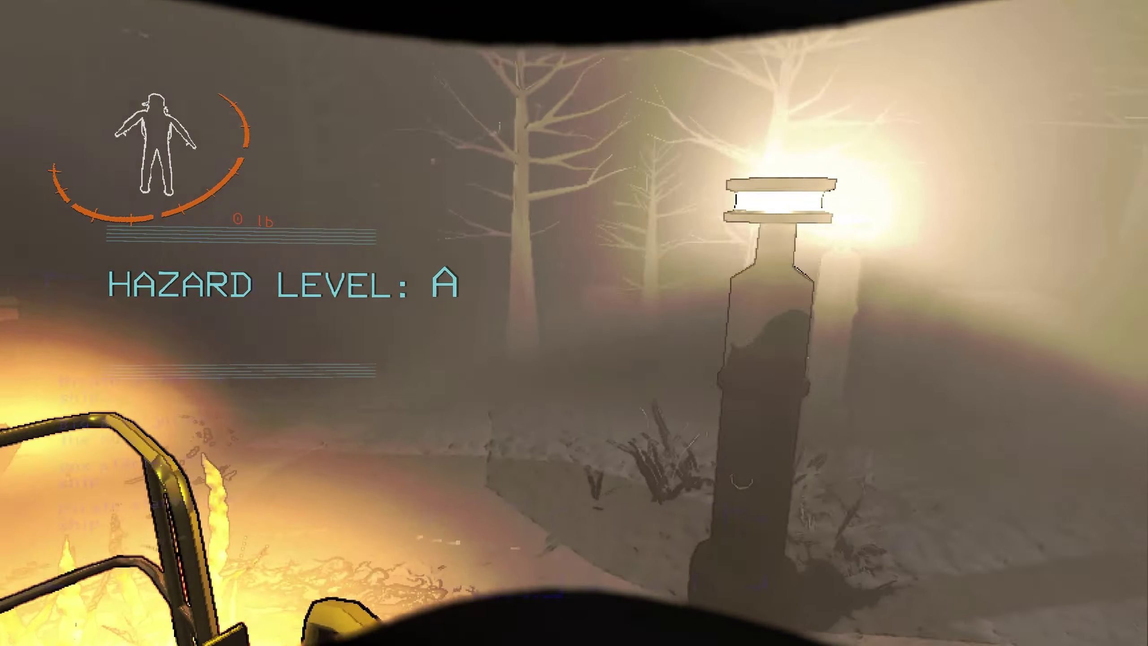
key(w)
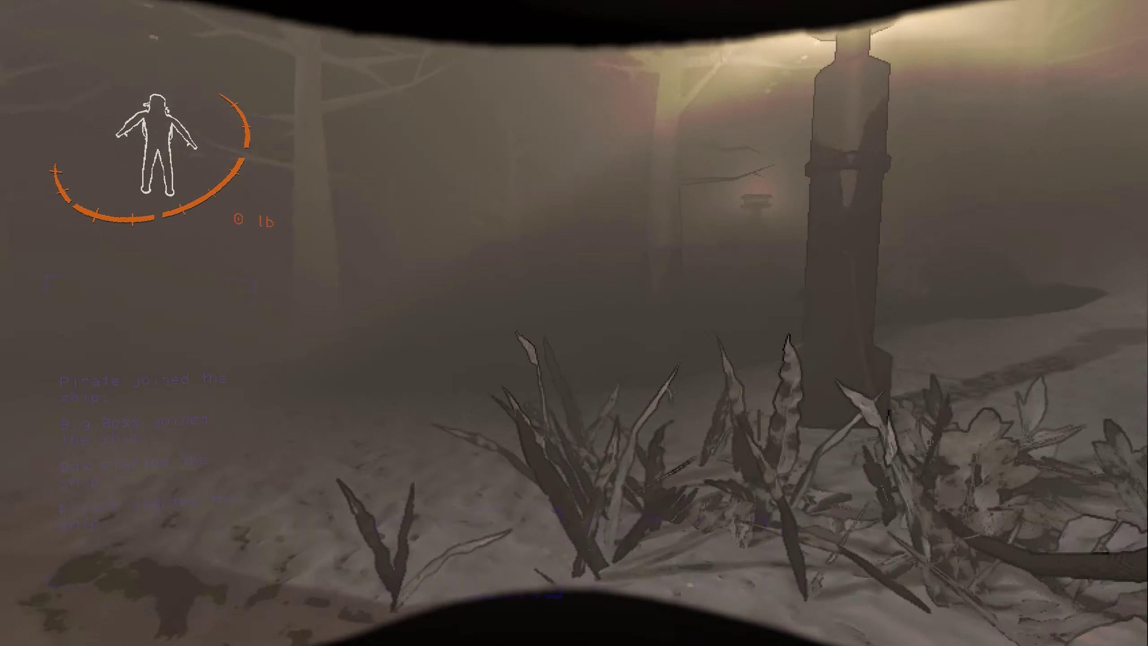
key(w)
Step: Go through the wooden door into the dark shack and look around
key(w)
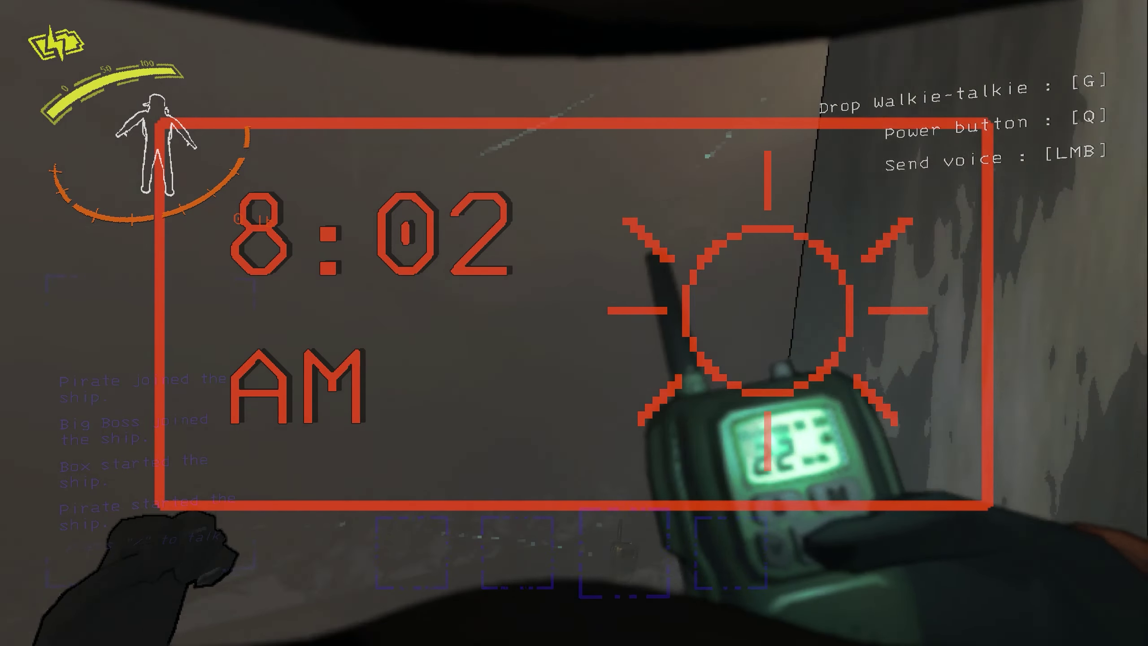
key(w)
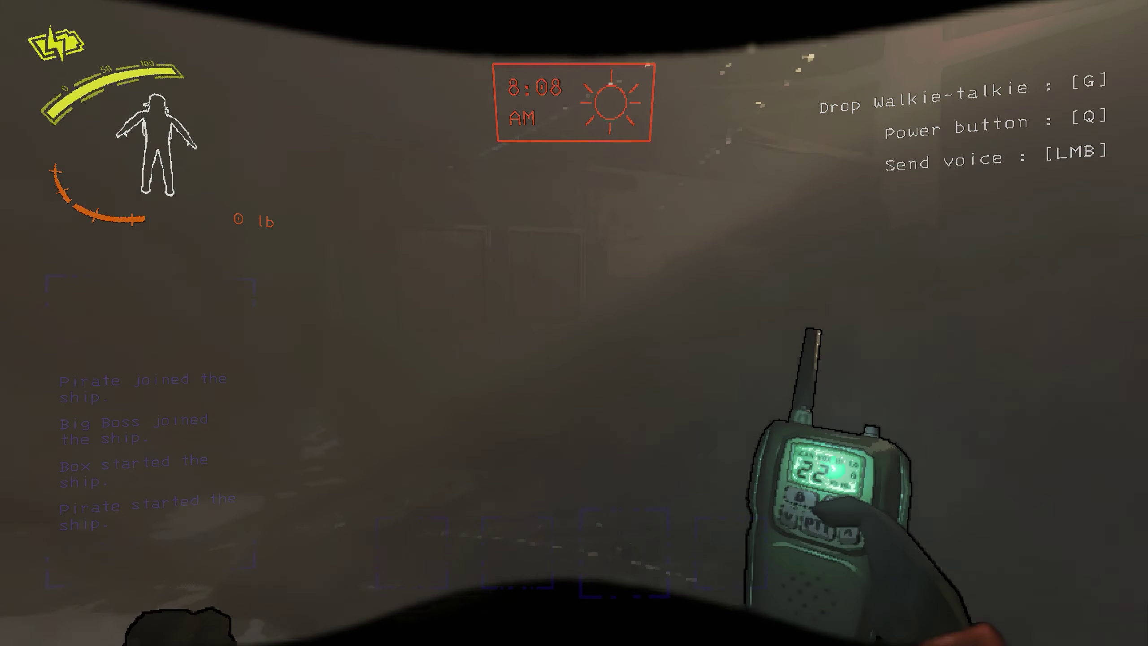
key(w)
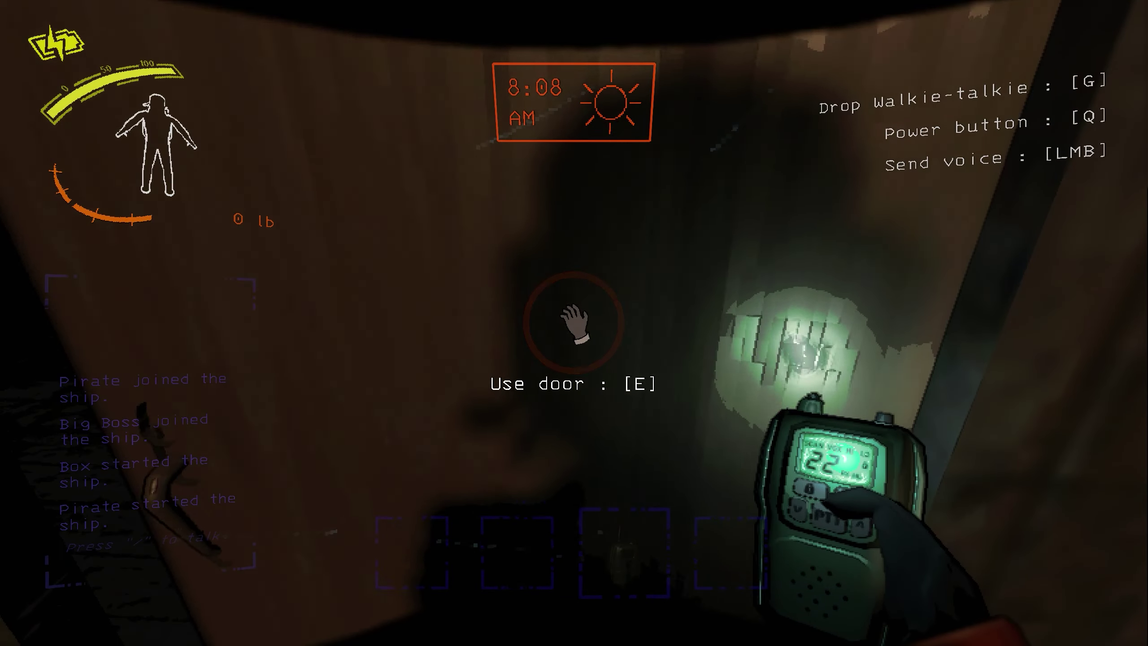
key(e)
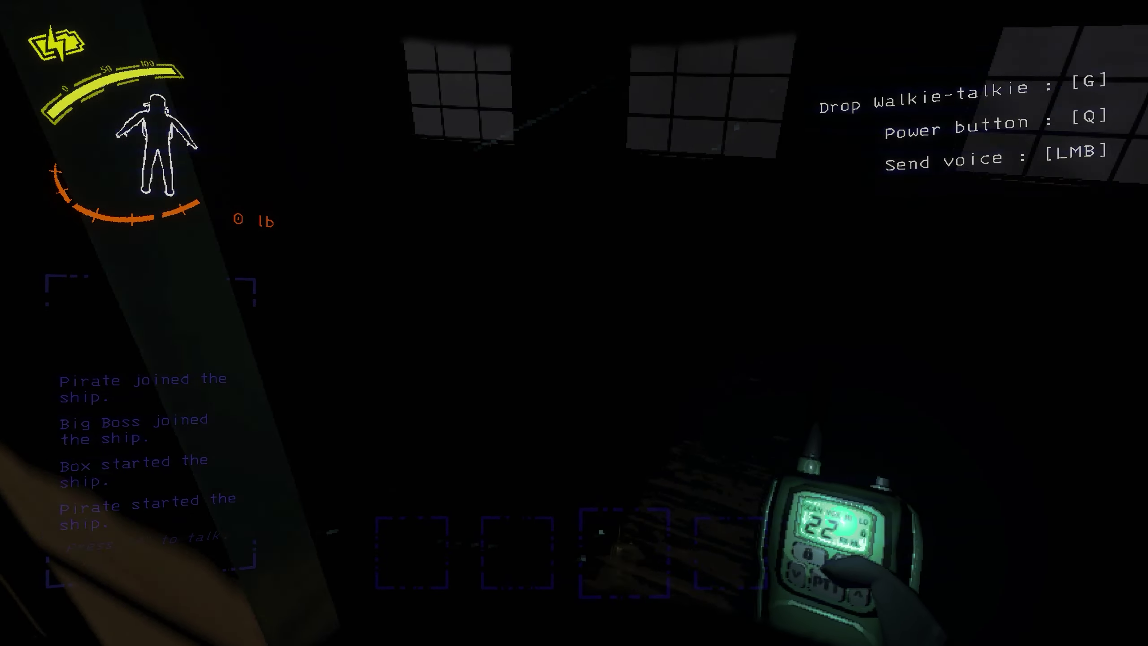
key(w)
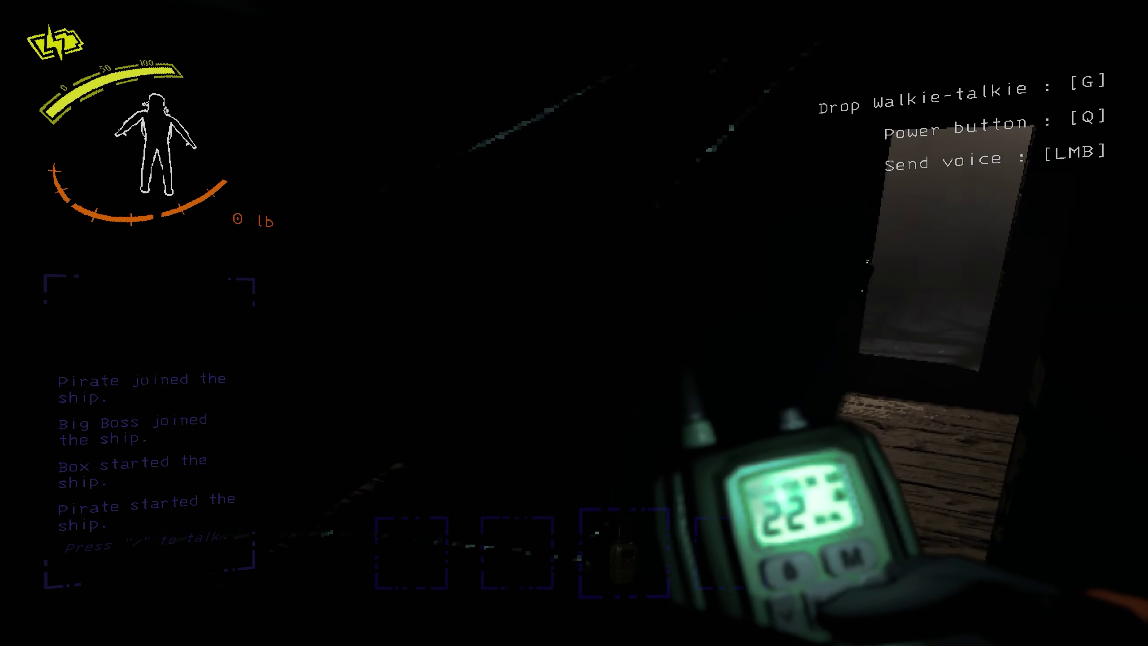
key(w)
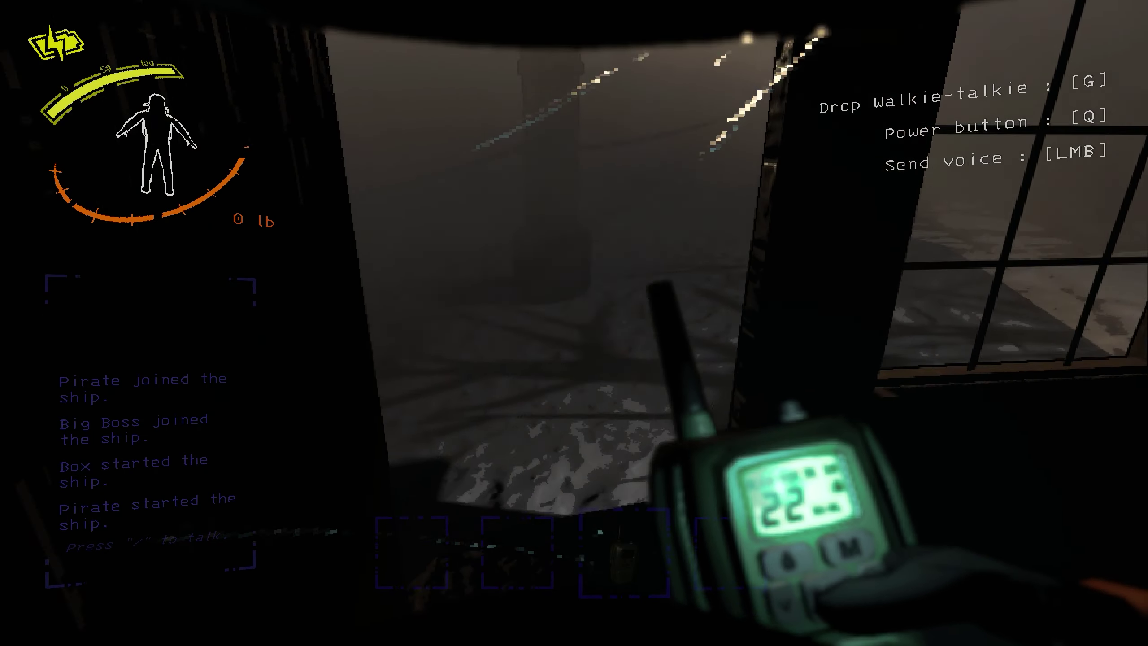
Step: Walk back out into the fog toward the lit entrance structure
key(w)
key(w)
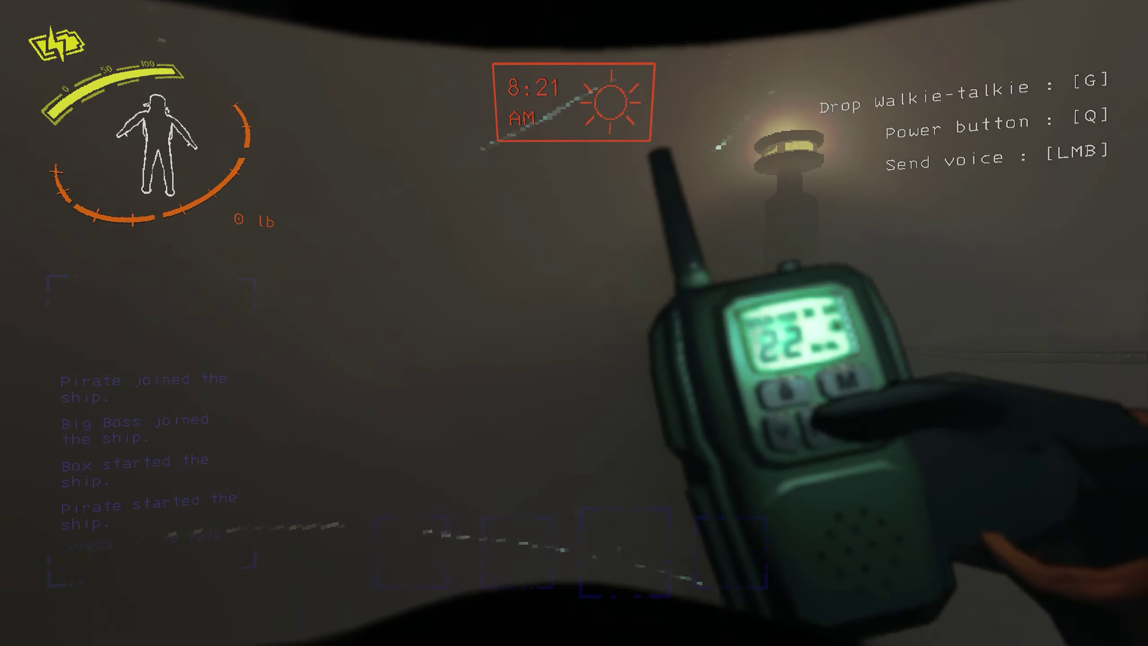
key(w)
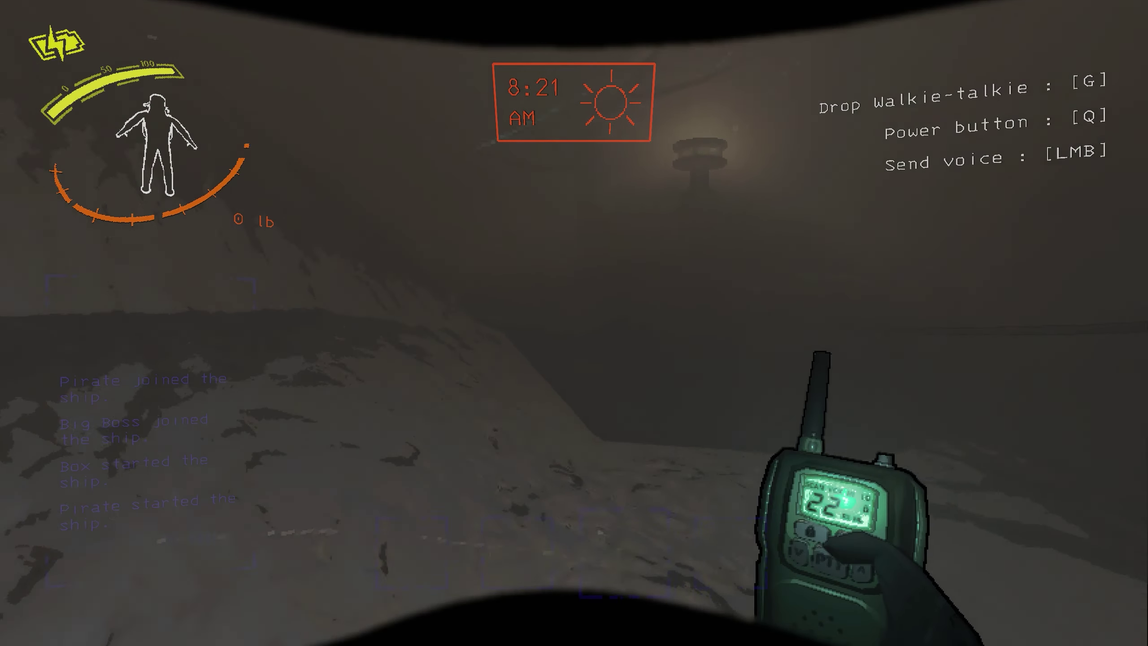
key(w)
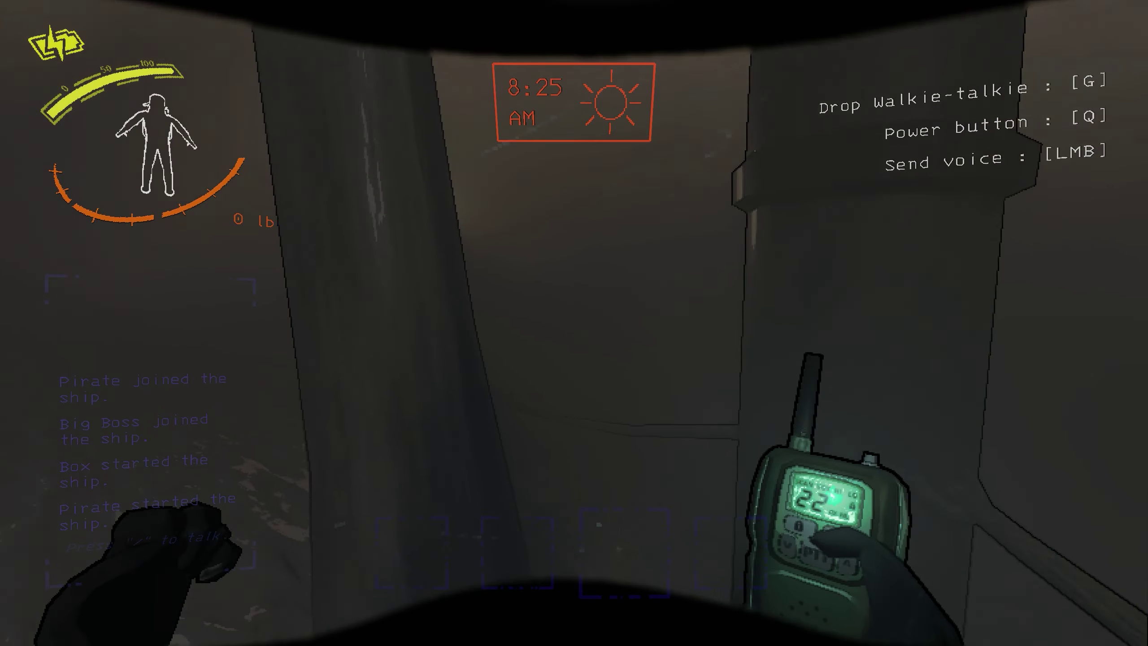
key(w)
key(w)
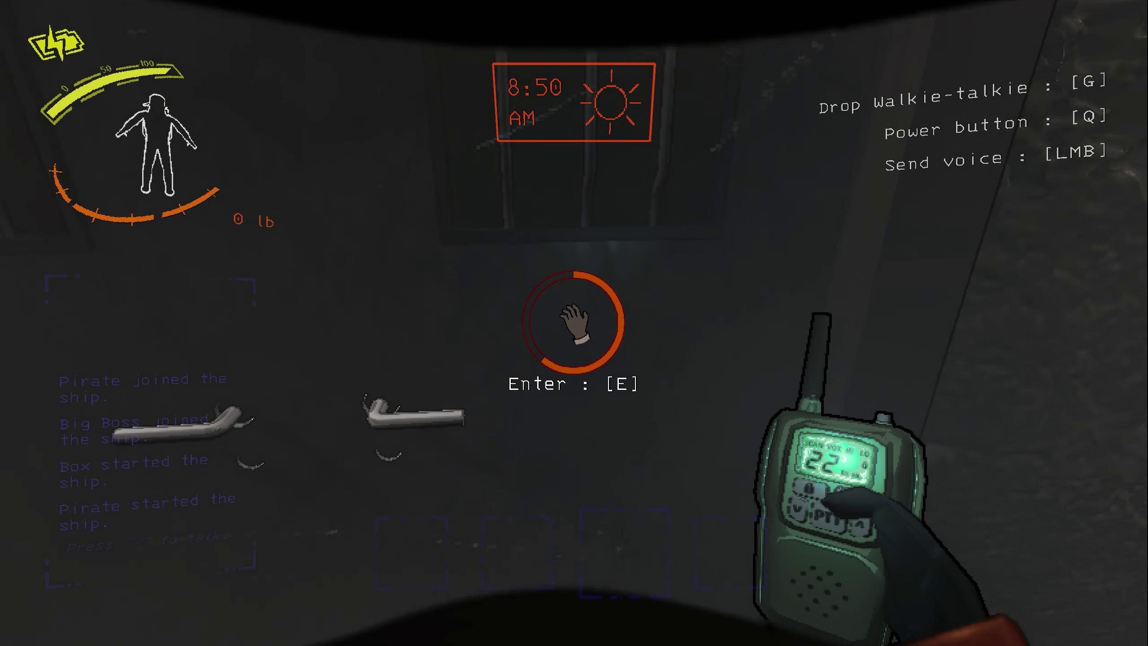
Step: Cross the checkered hall and bookshelf corridor into the pillar room
key(w)
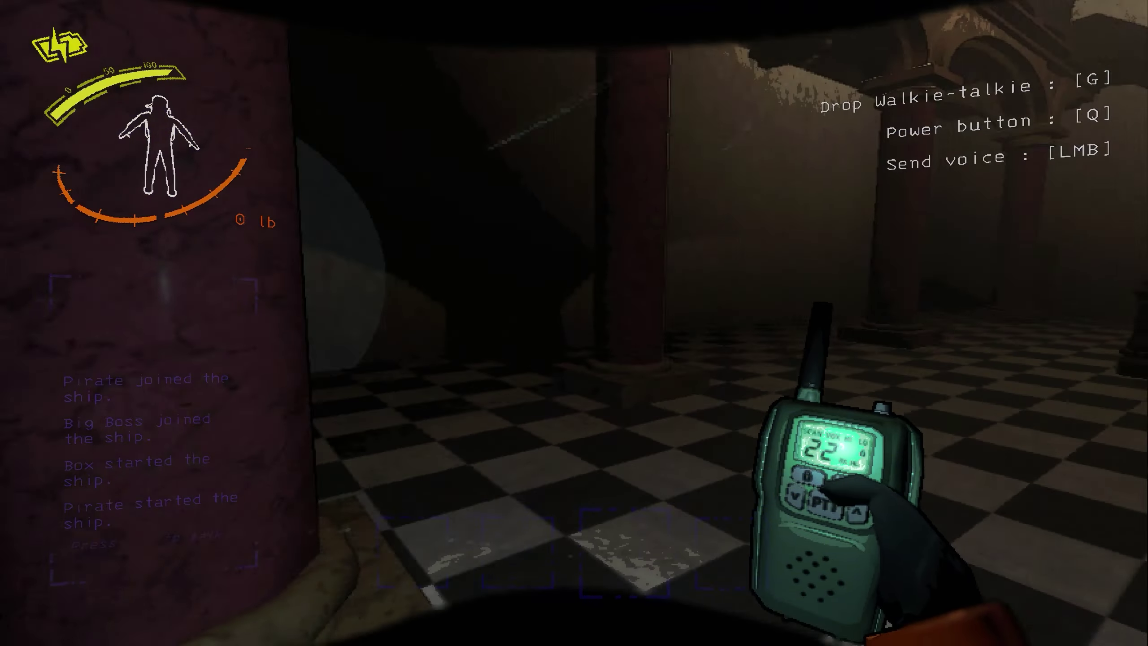
key(w)
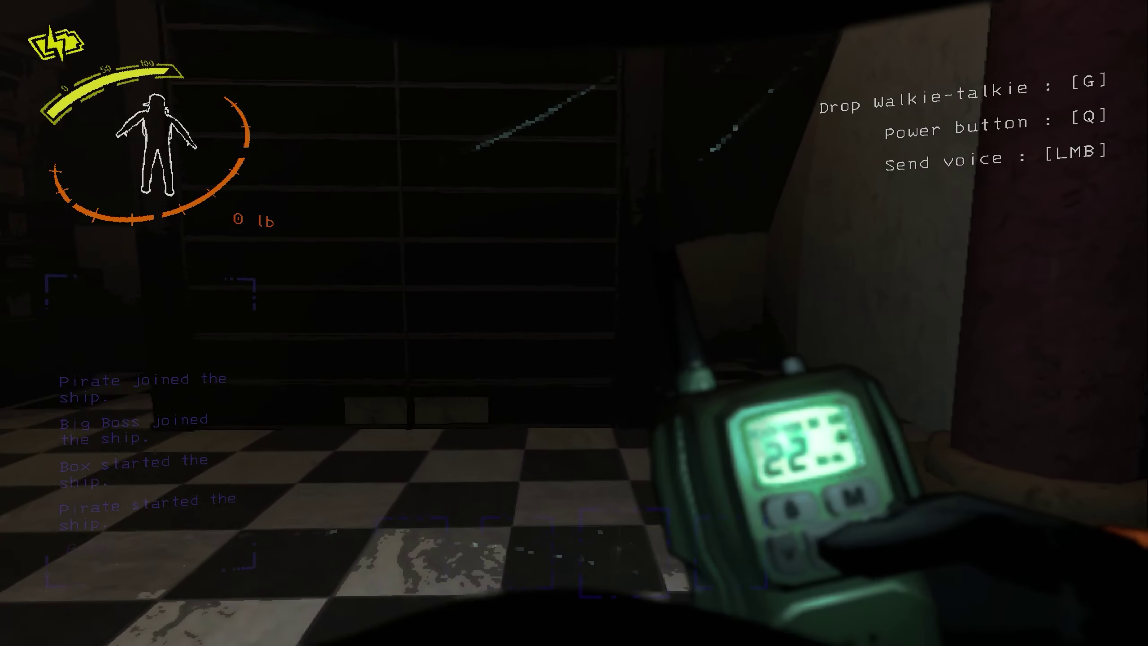
key(w)
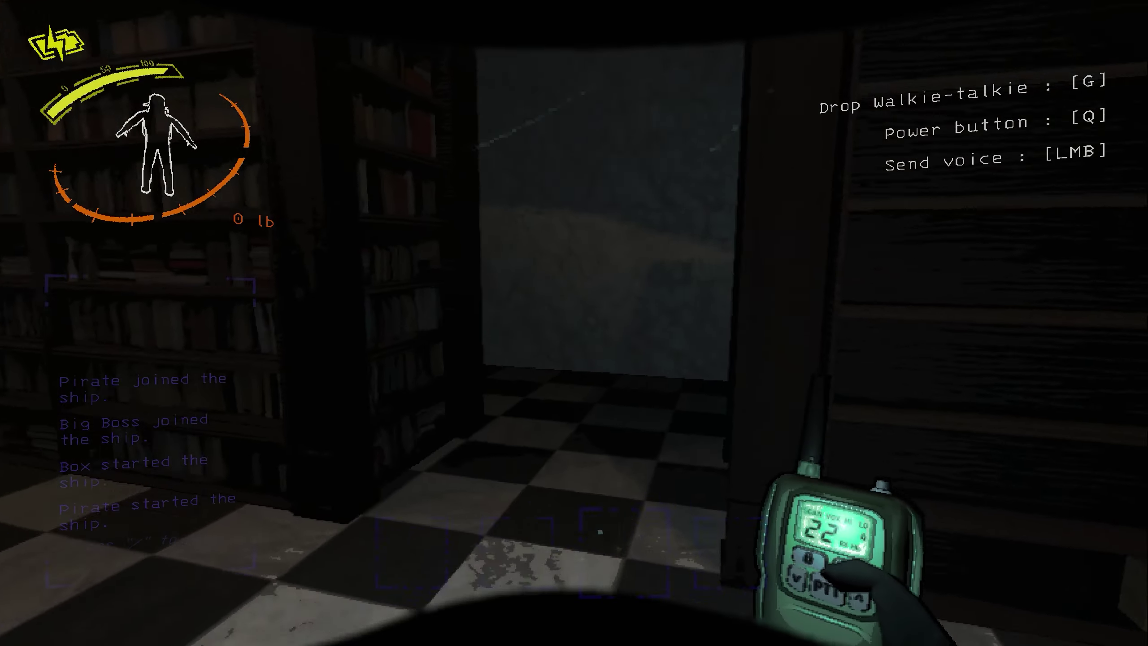
key(w)
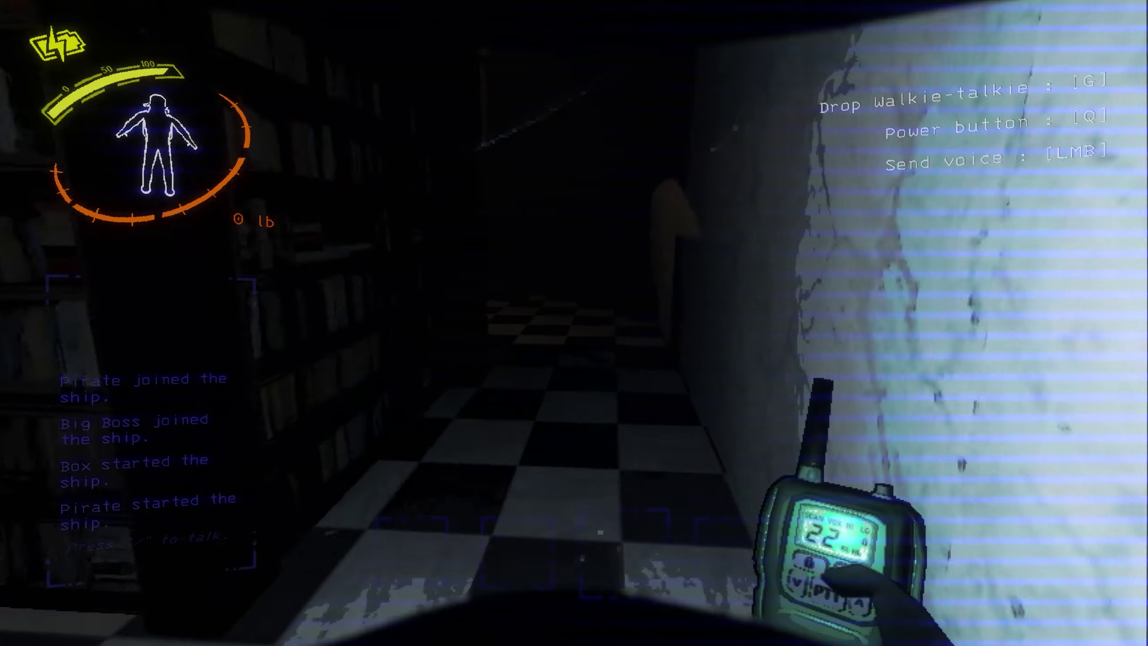
key(w)
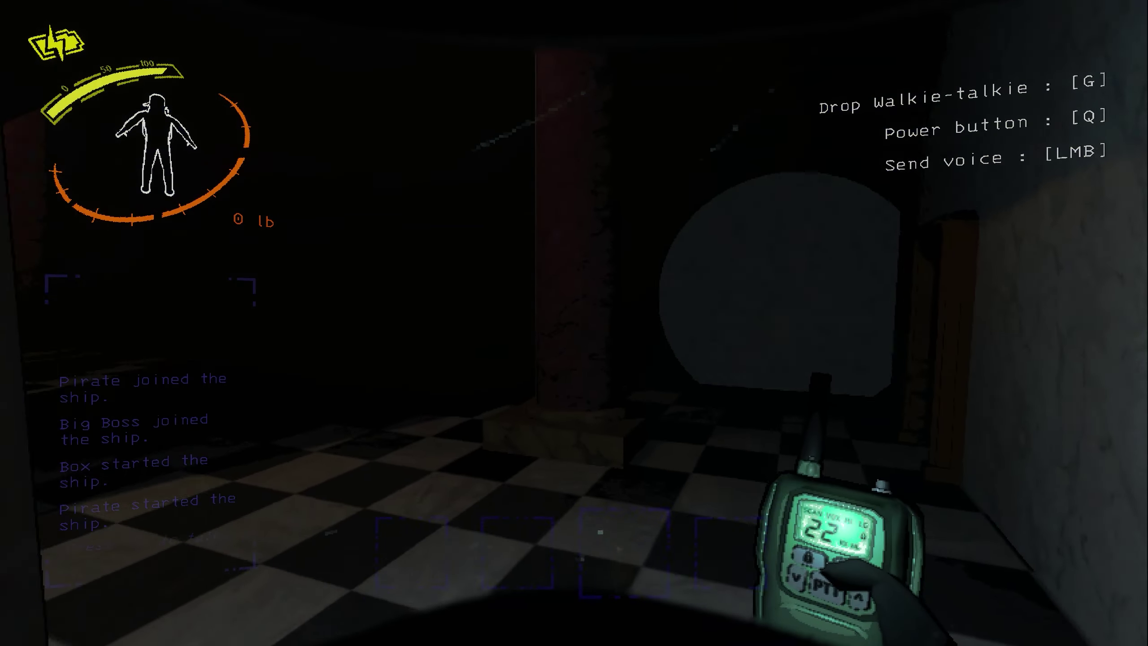
key(w)
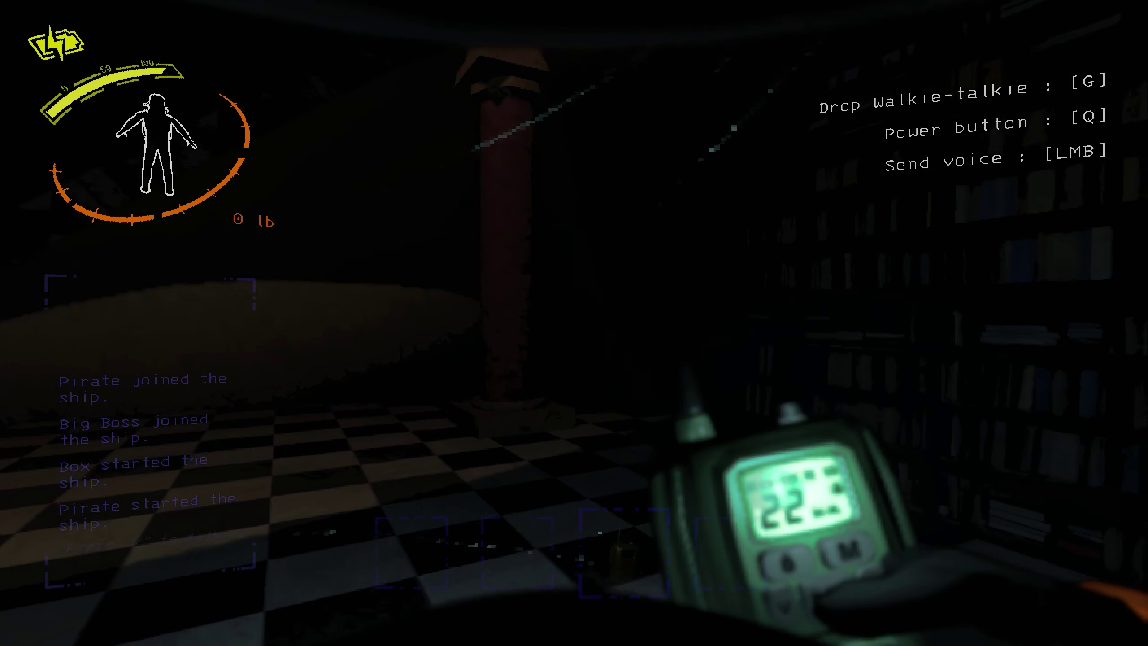
Step: Open the wooden door past the red pillar and enter the dark chair room
key(w)
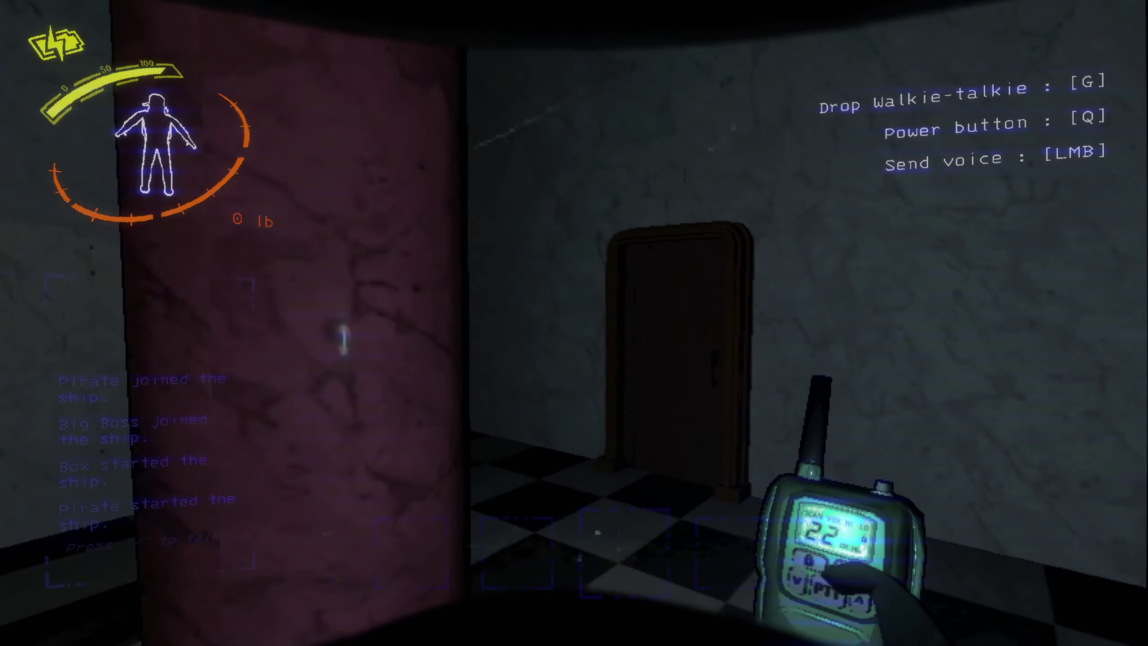
key(w)
key(e)
key(w)
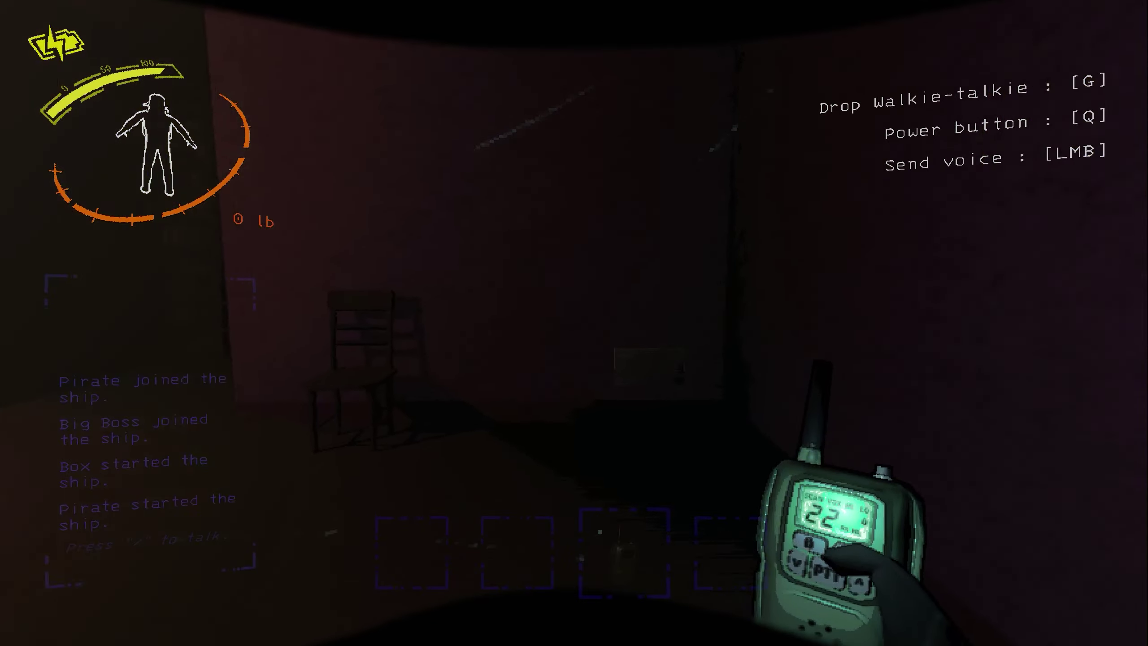
key(w)
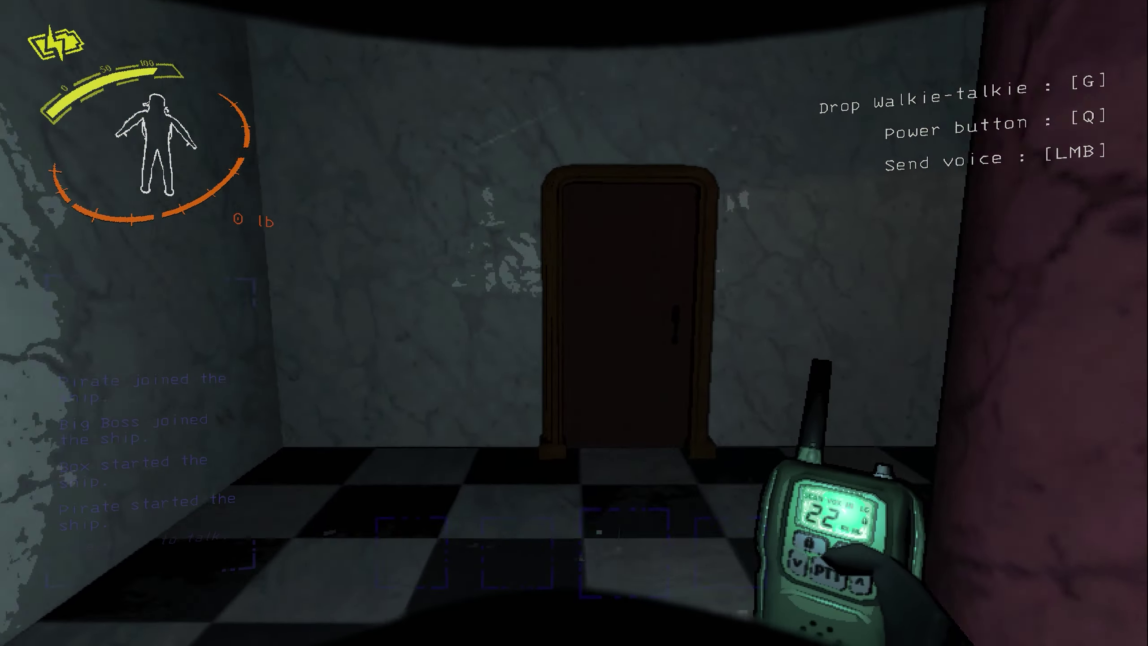
Step: Open the wooden doors and enter the first dark bookshelf room
key(e)
key(e)
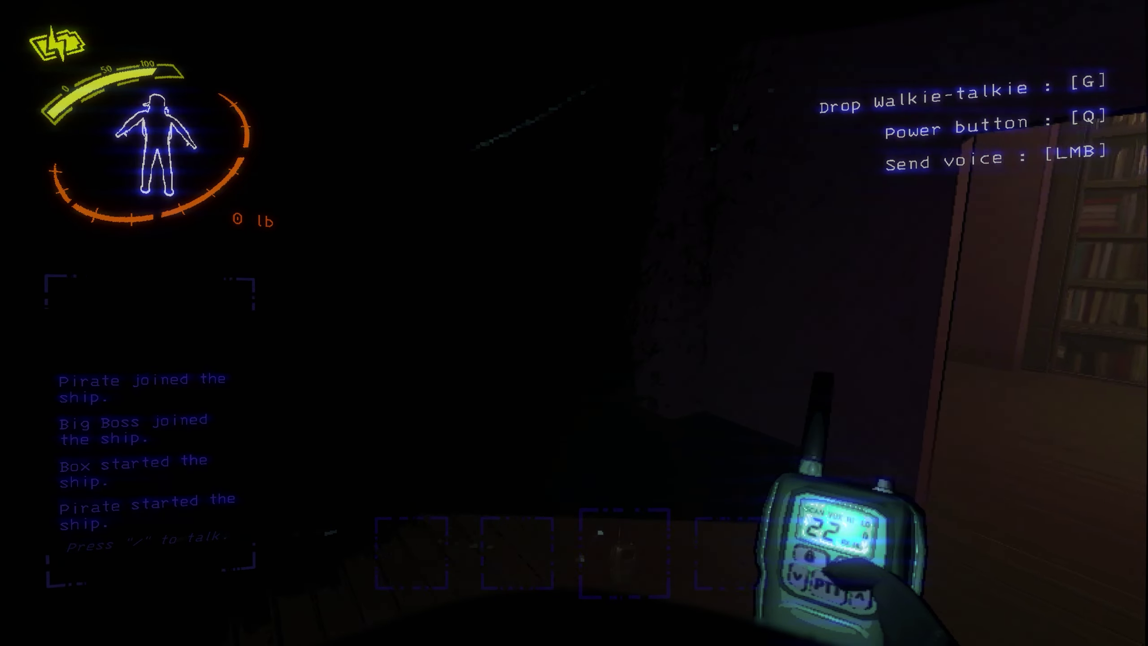
key(w)
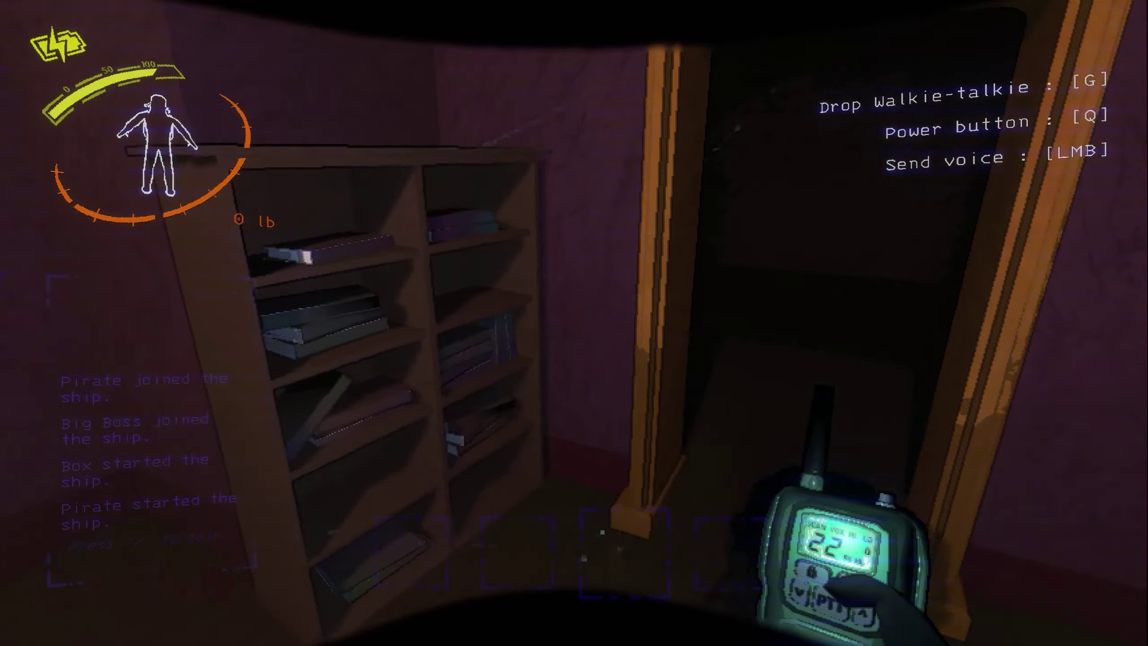
key(w)
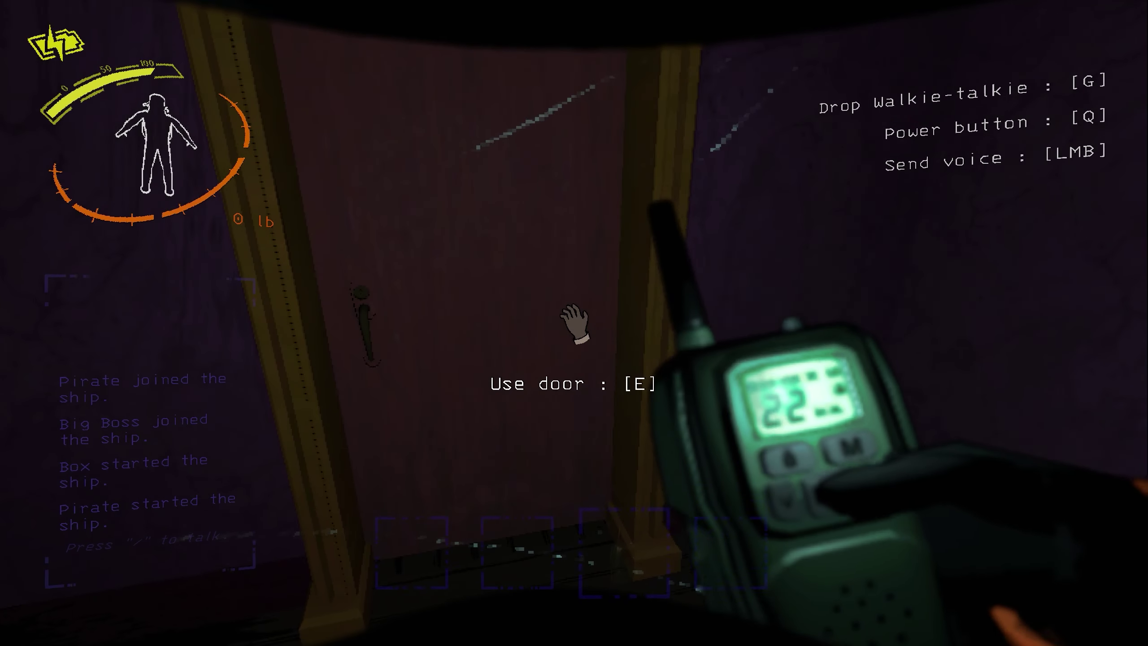
key(e)
key(w)
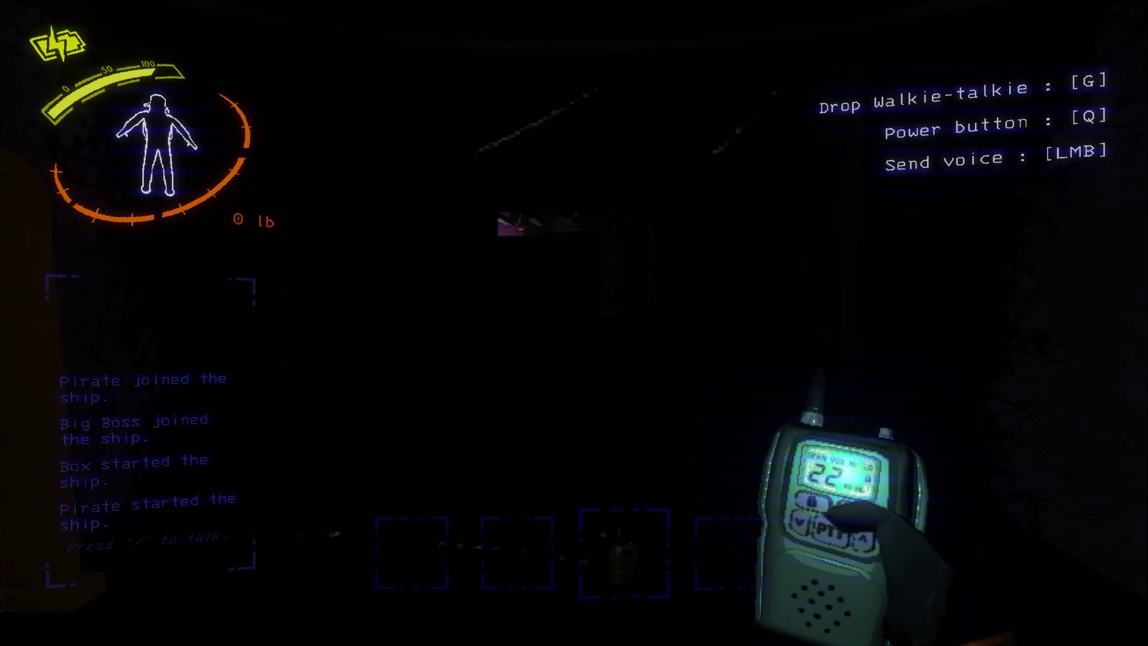
Step: Continue past the bookshelves through darker rooms toward the lit doorway
key(w)
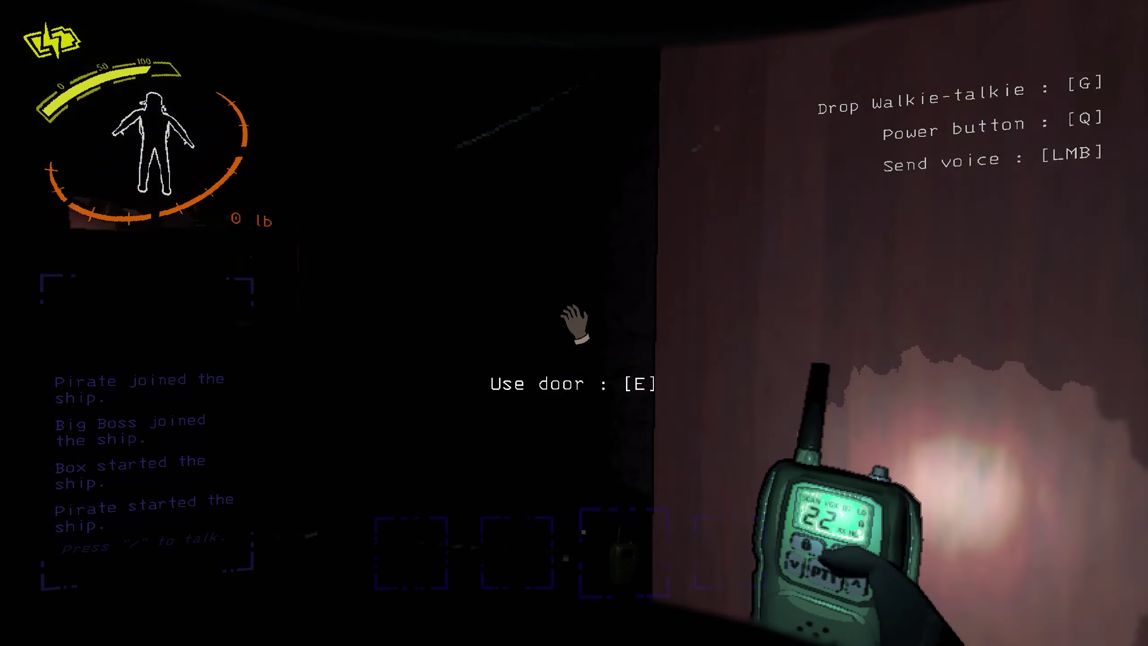
key(w)
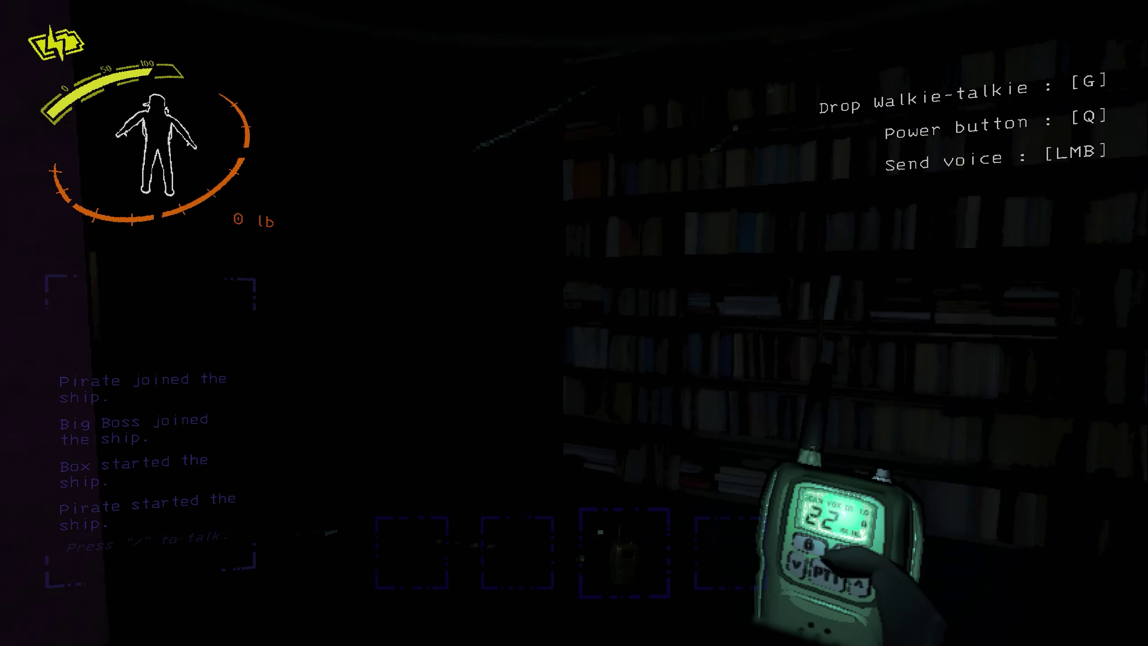
key(w)
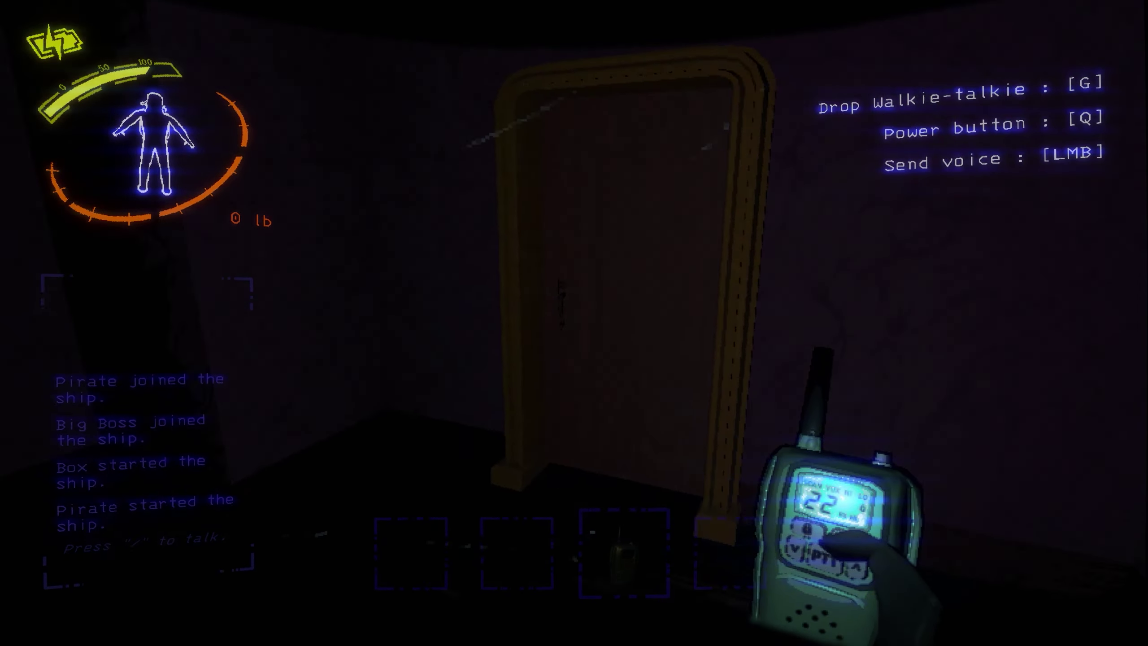
key(w)
key(e)
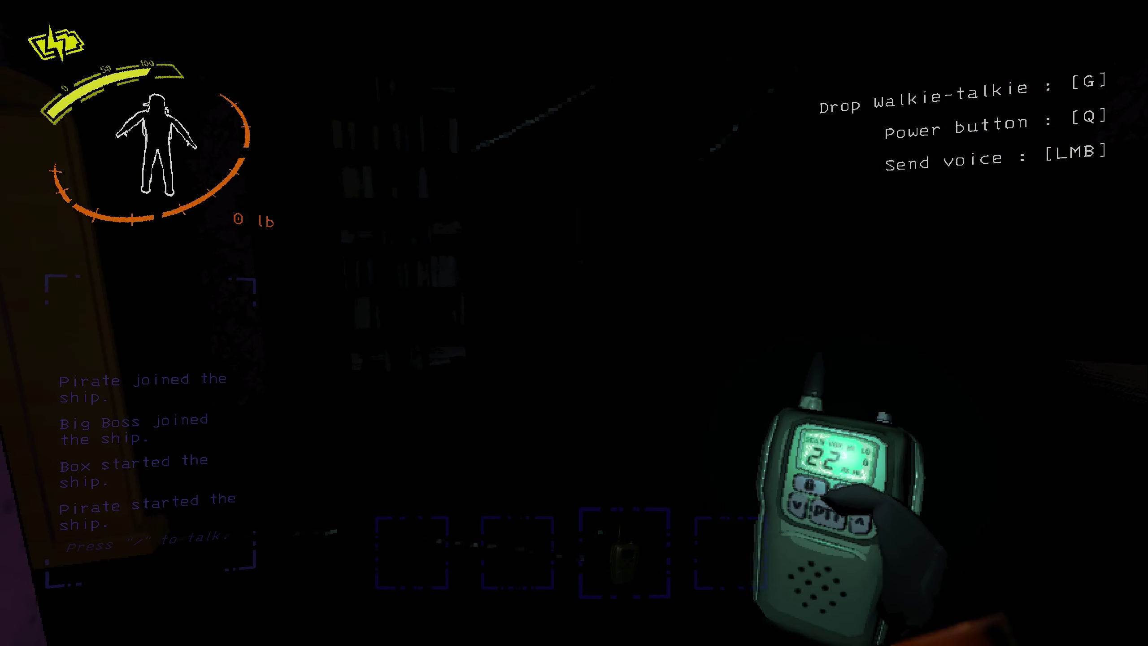
key(w)
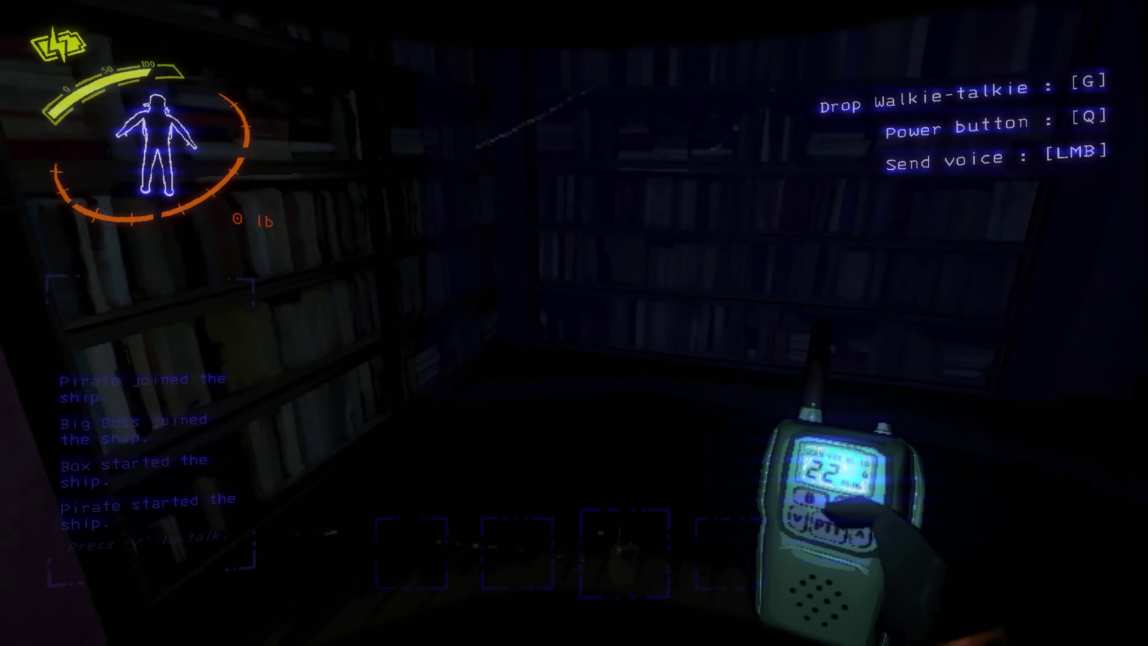
key(w)
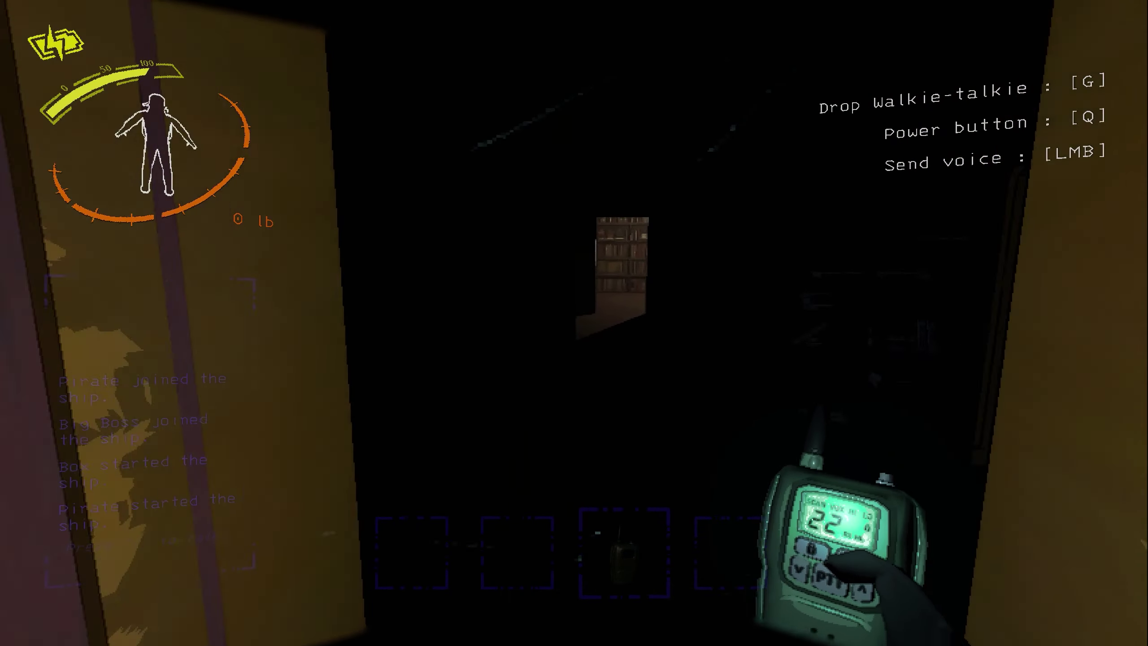
Step: Radio the crew and cross the checkered hall past a teammate and the pillar
key(w)
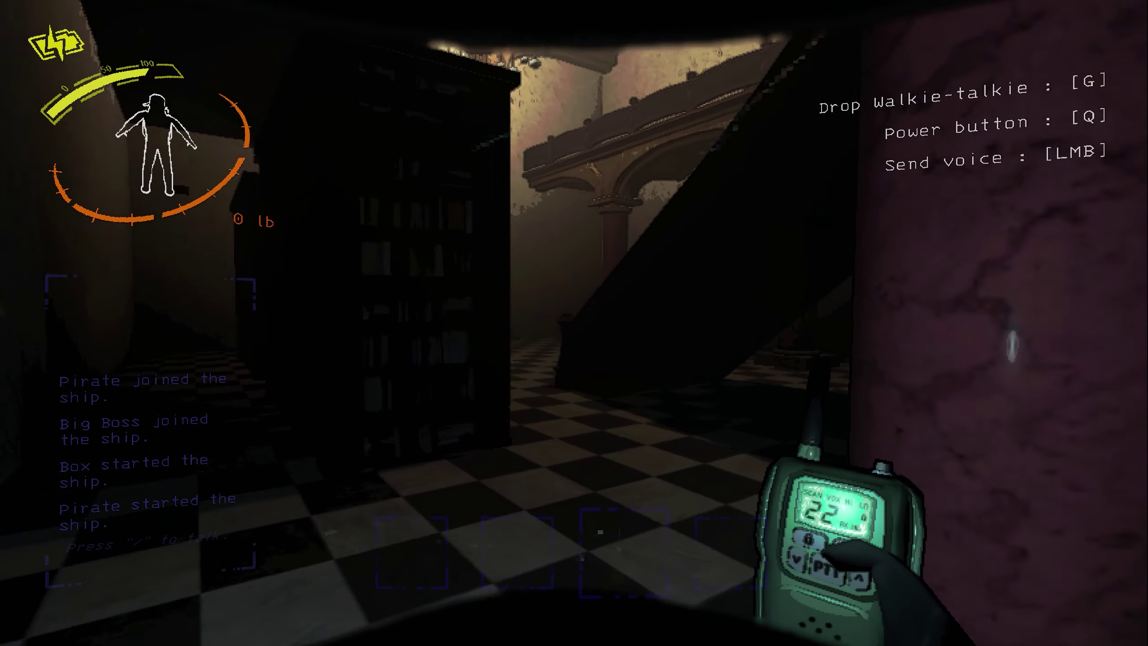
click(574, 323)
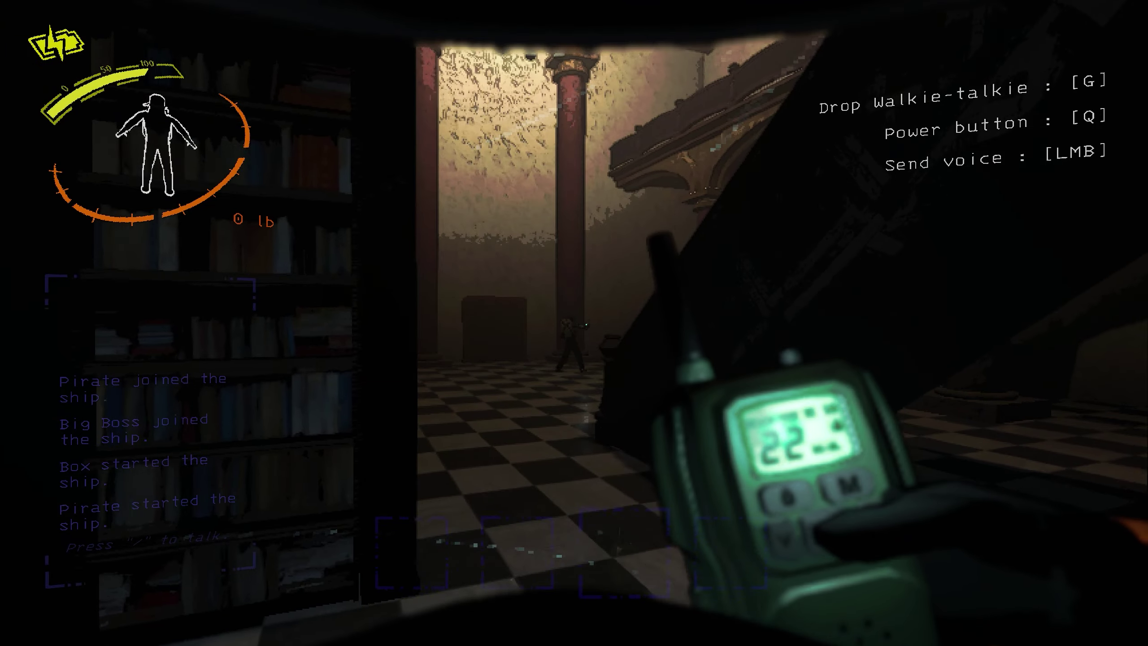
key(w)
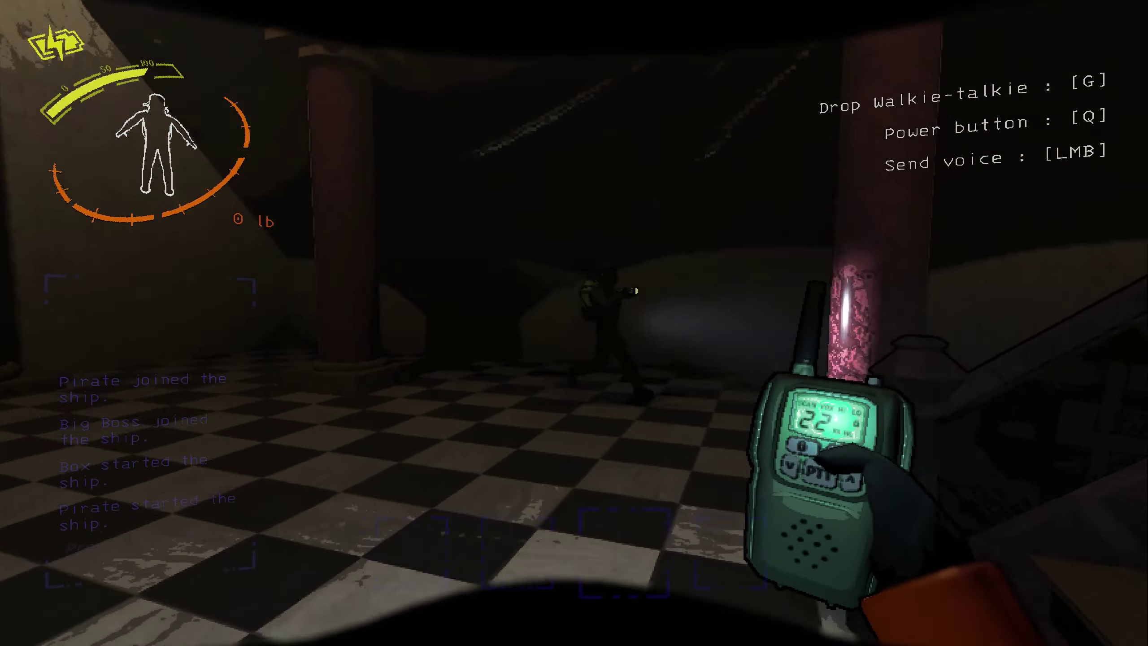
key(w)
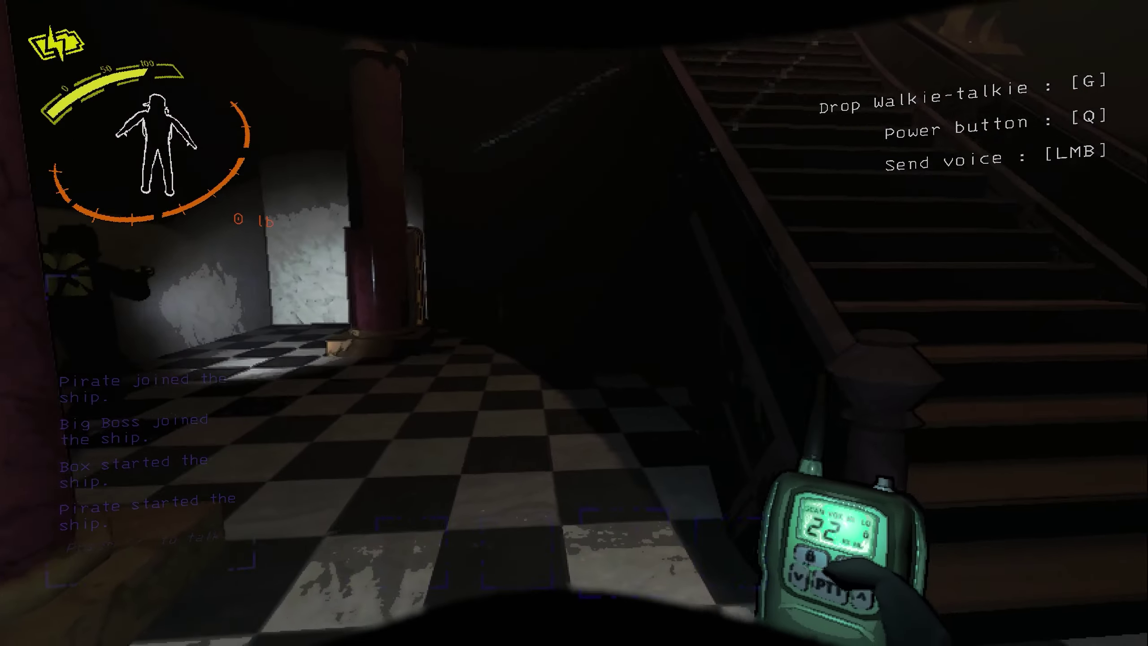
key(w)
key(w)
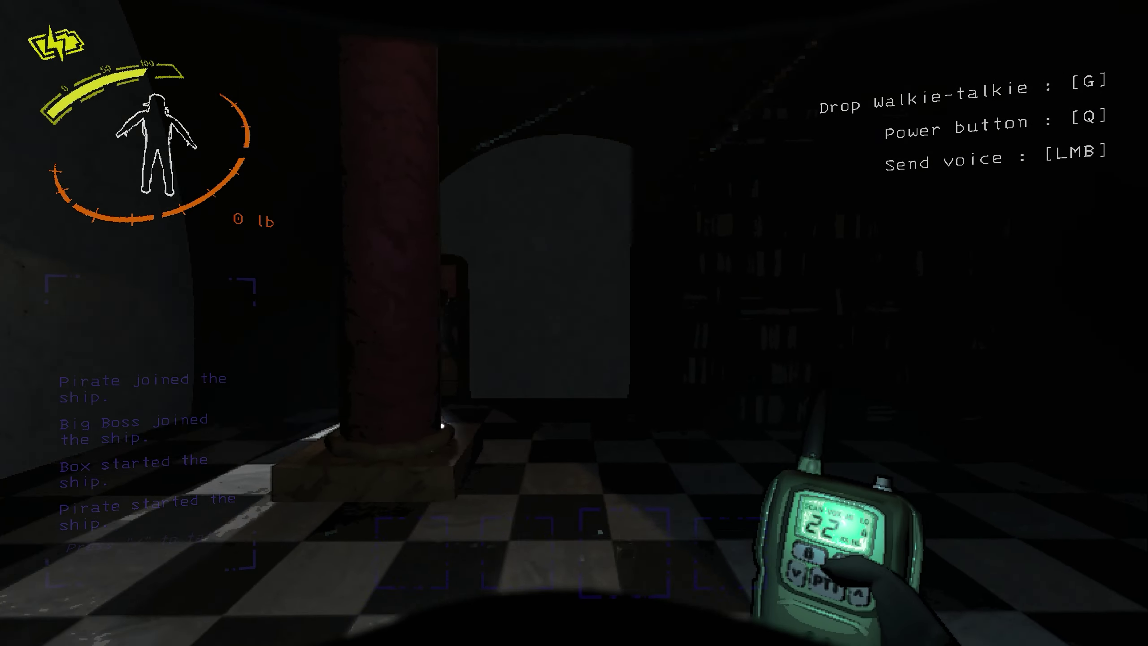
Step: Go through the red doorway into the dark bookshelf rooms to find the Plastic fish (31)
key(w)
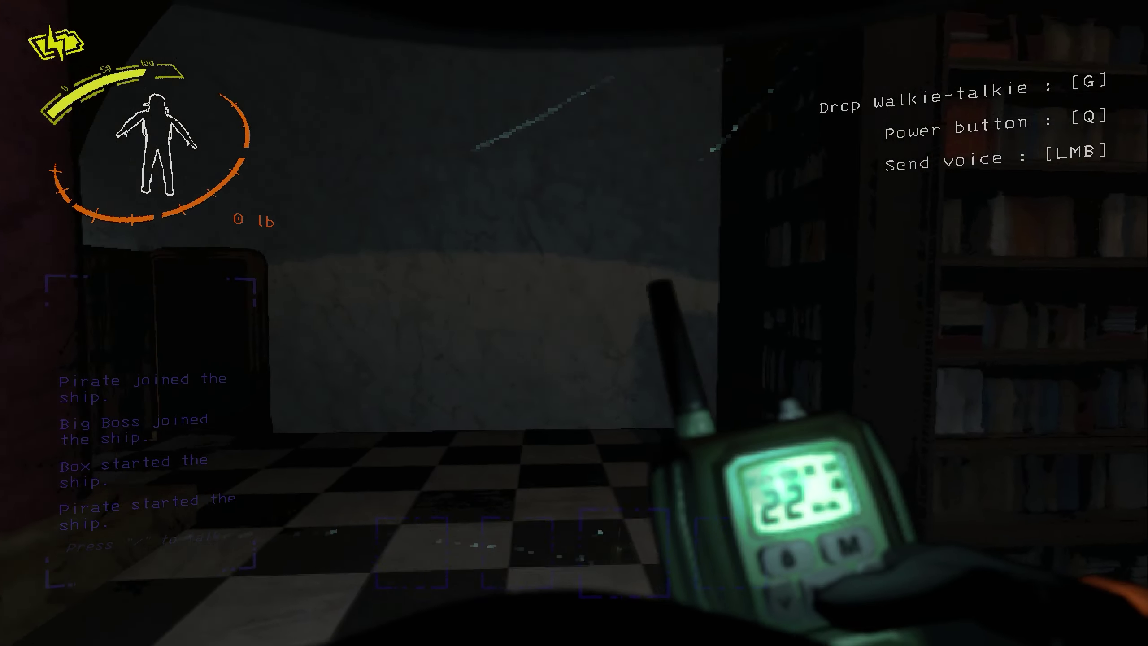
key(w)
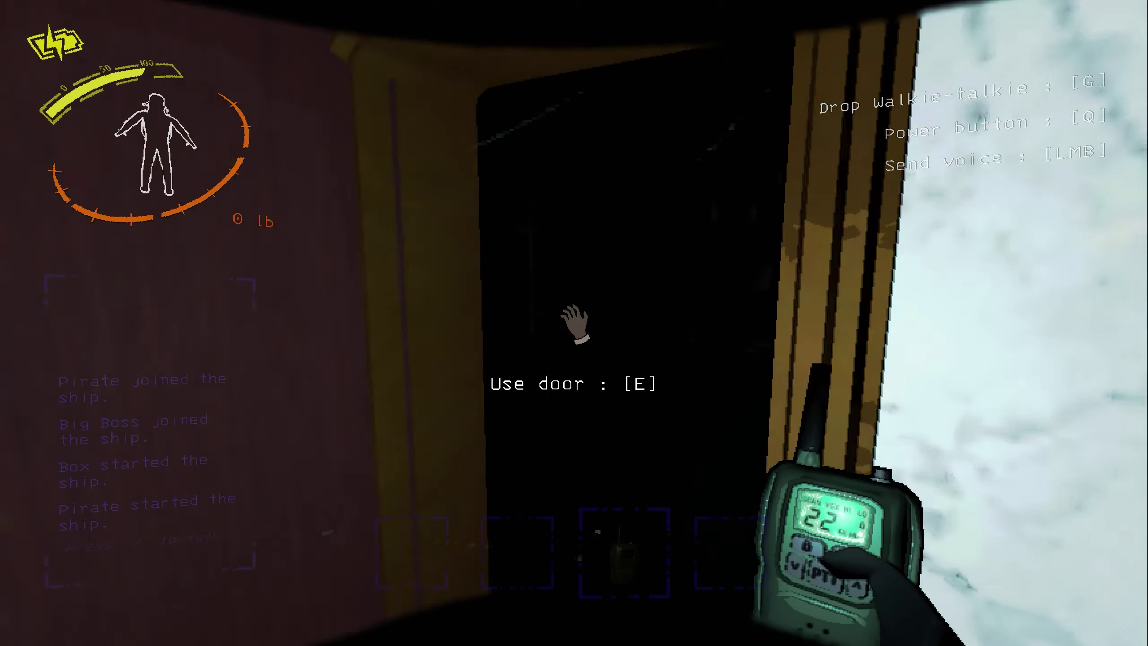
key(w)
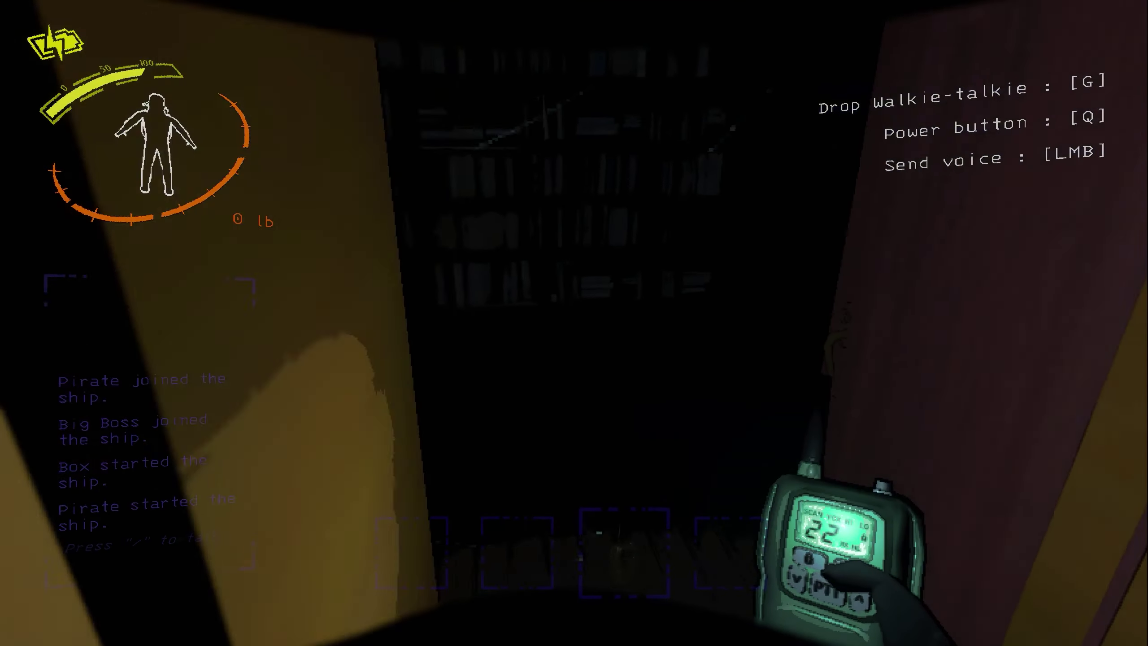
key(w)
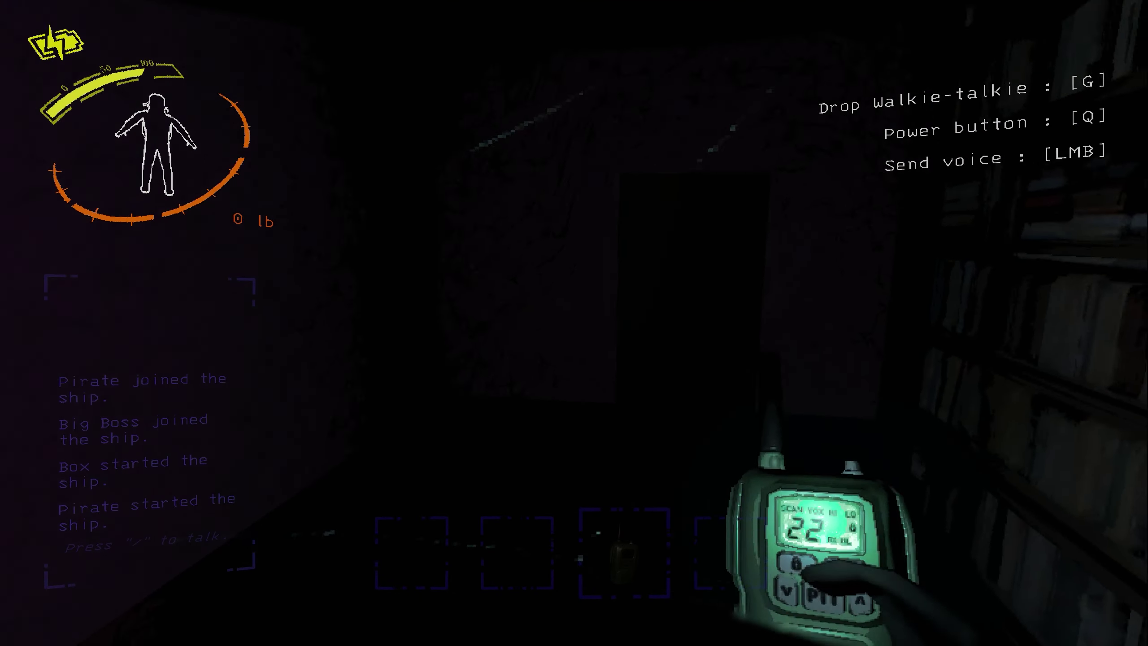
key(w)
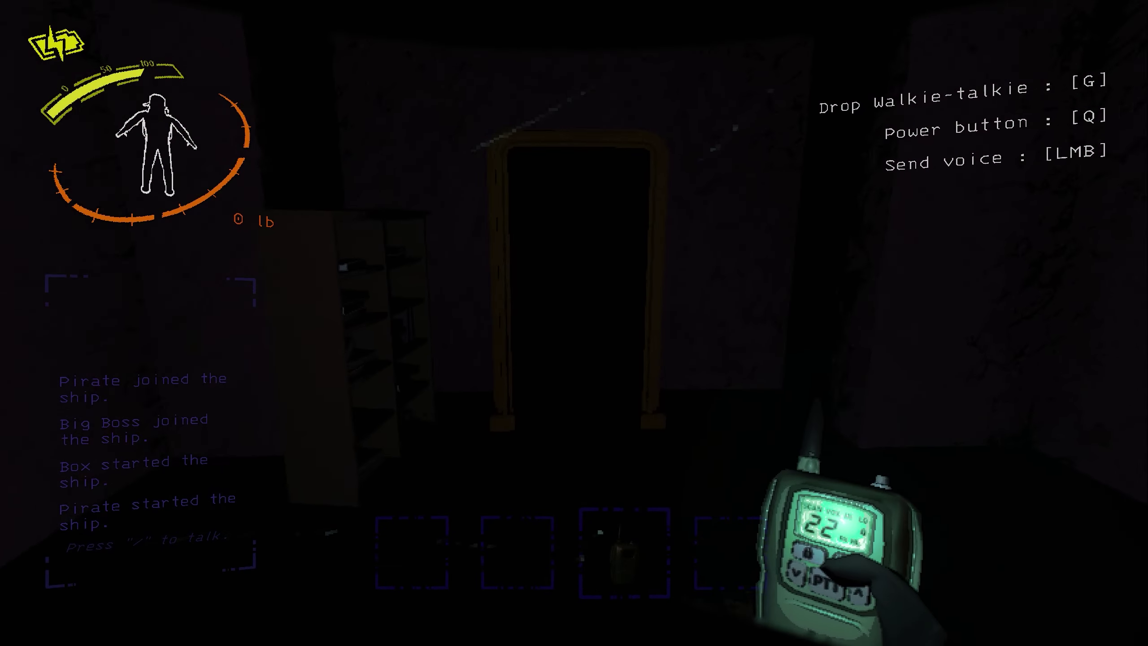
key(w)
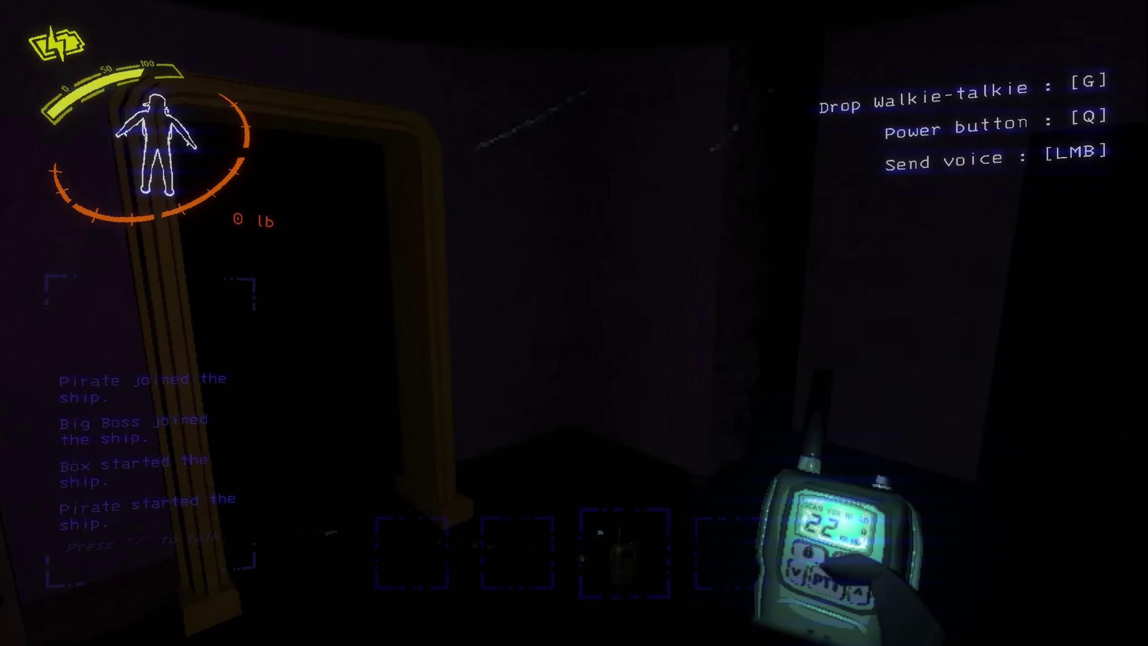
key(w)
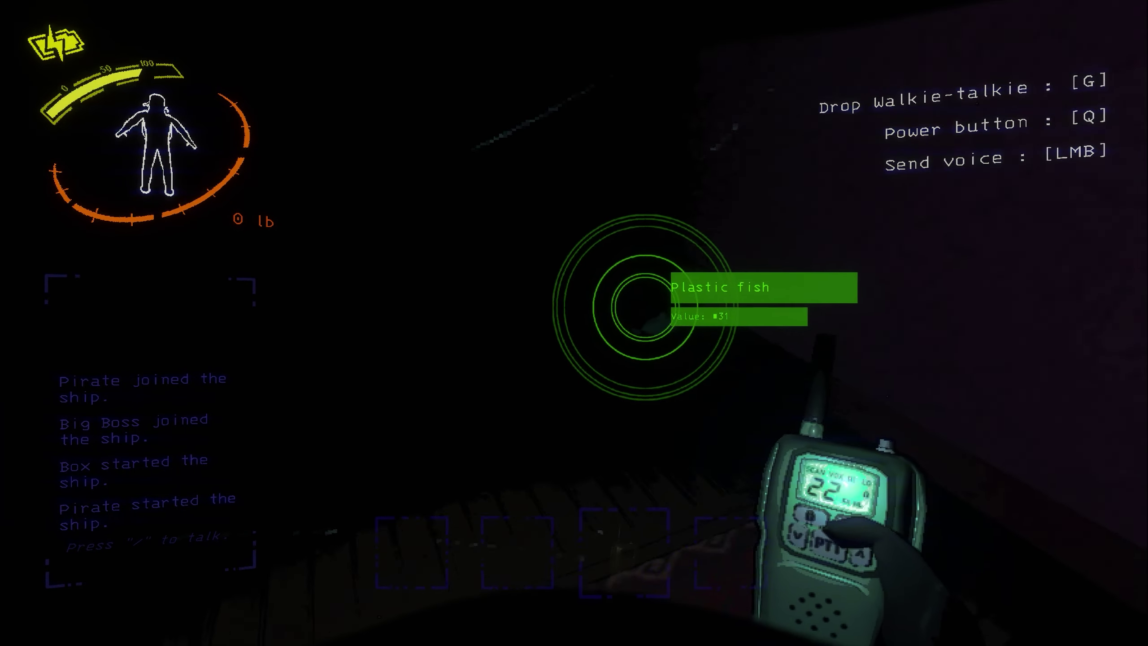
Step: Pick up the Plastic fish and return to the pillared hall by the bottle crate
key(e)
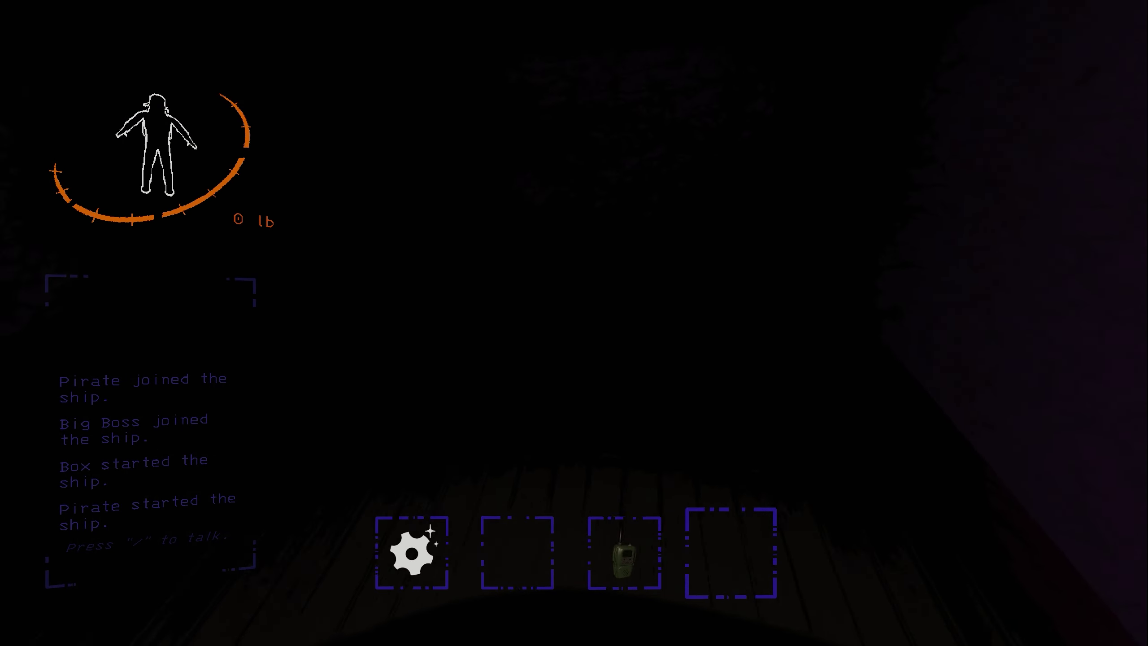
scroll(574, 323, up, 1)
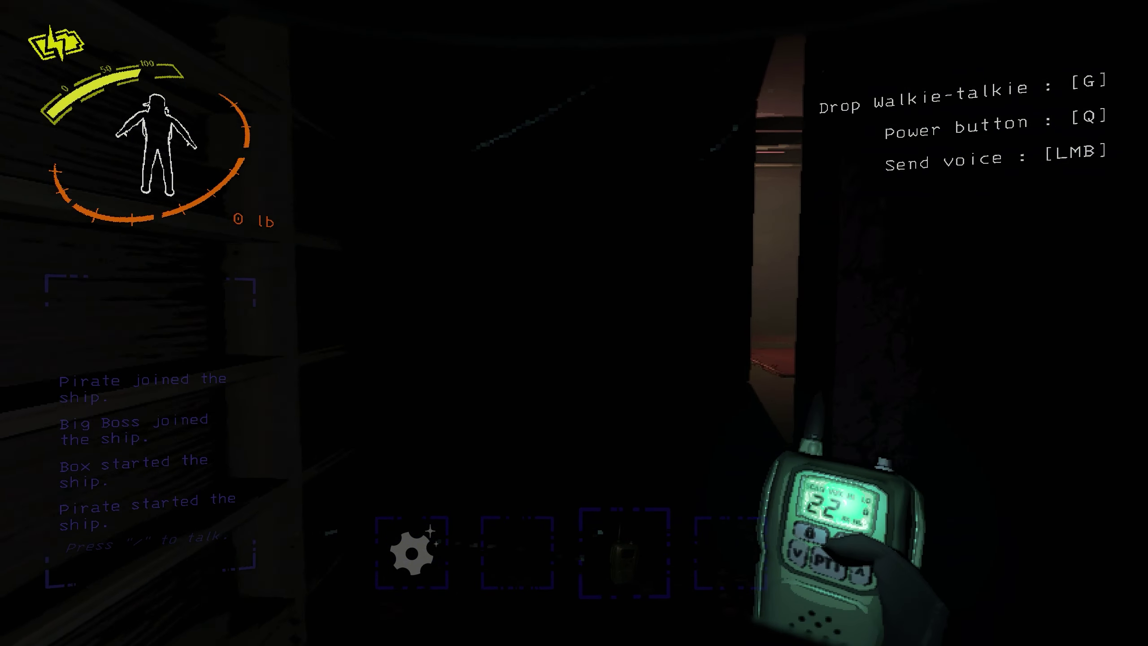
key(w)
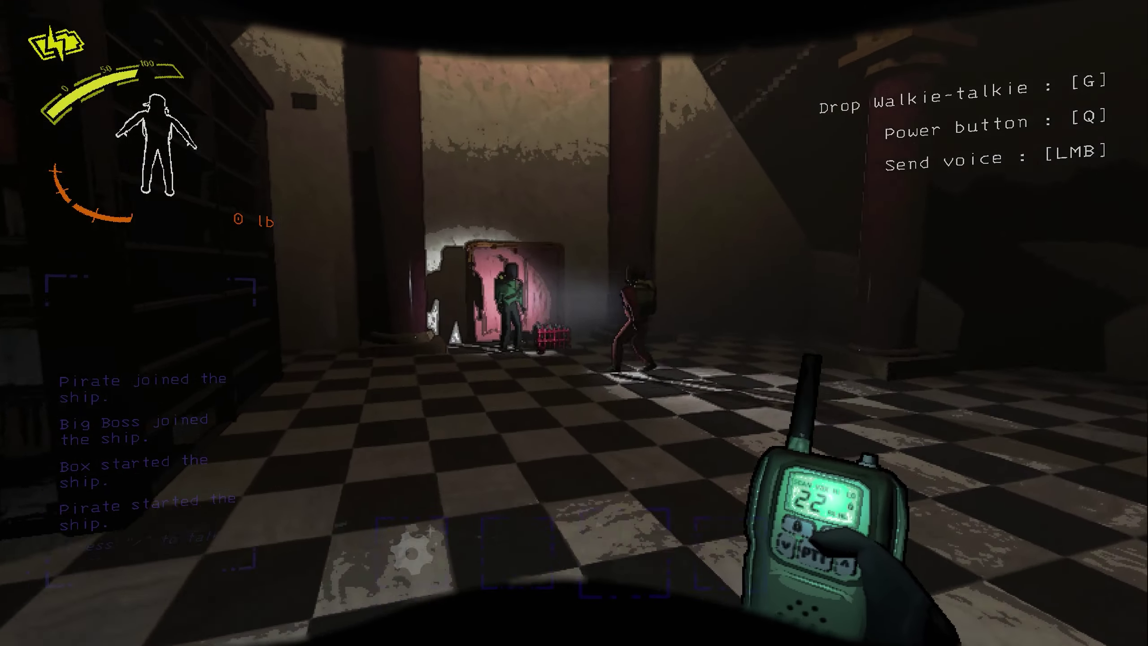
scroll(574, 323, up, 1)
key(e)
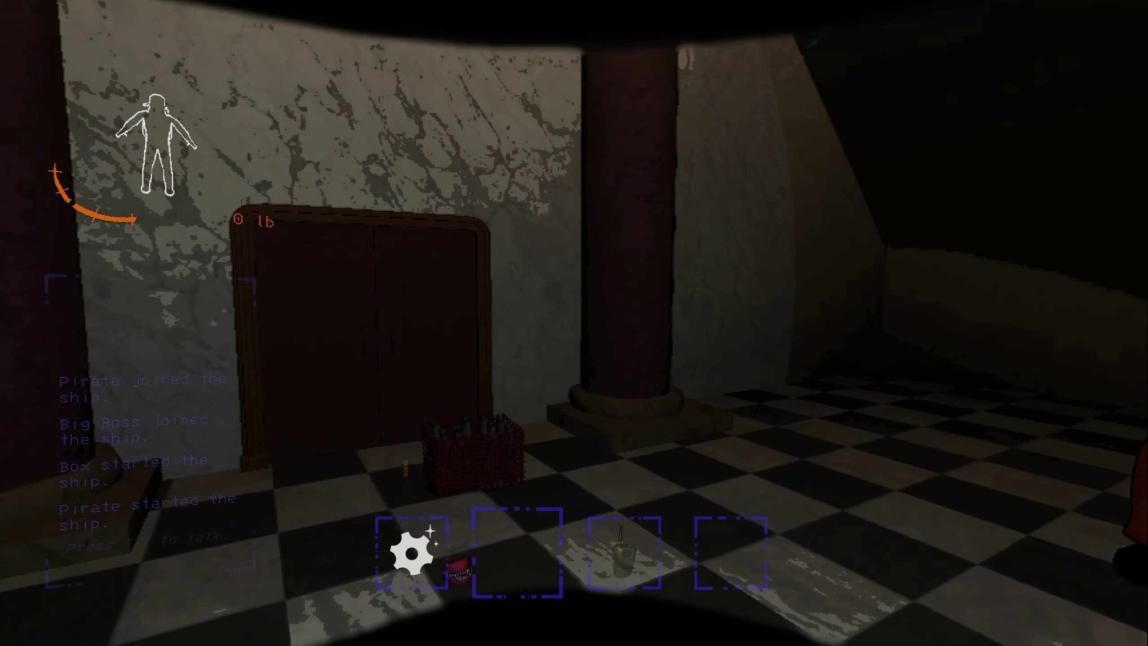